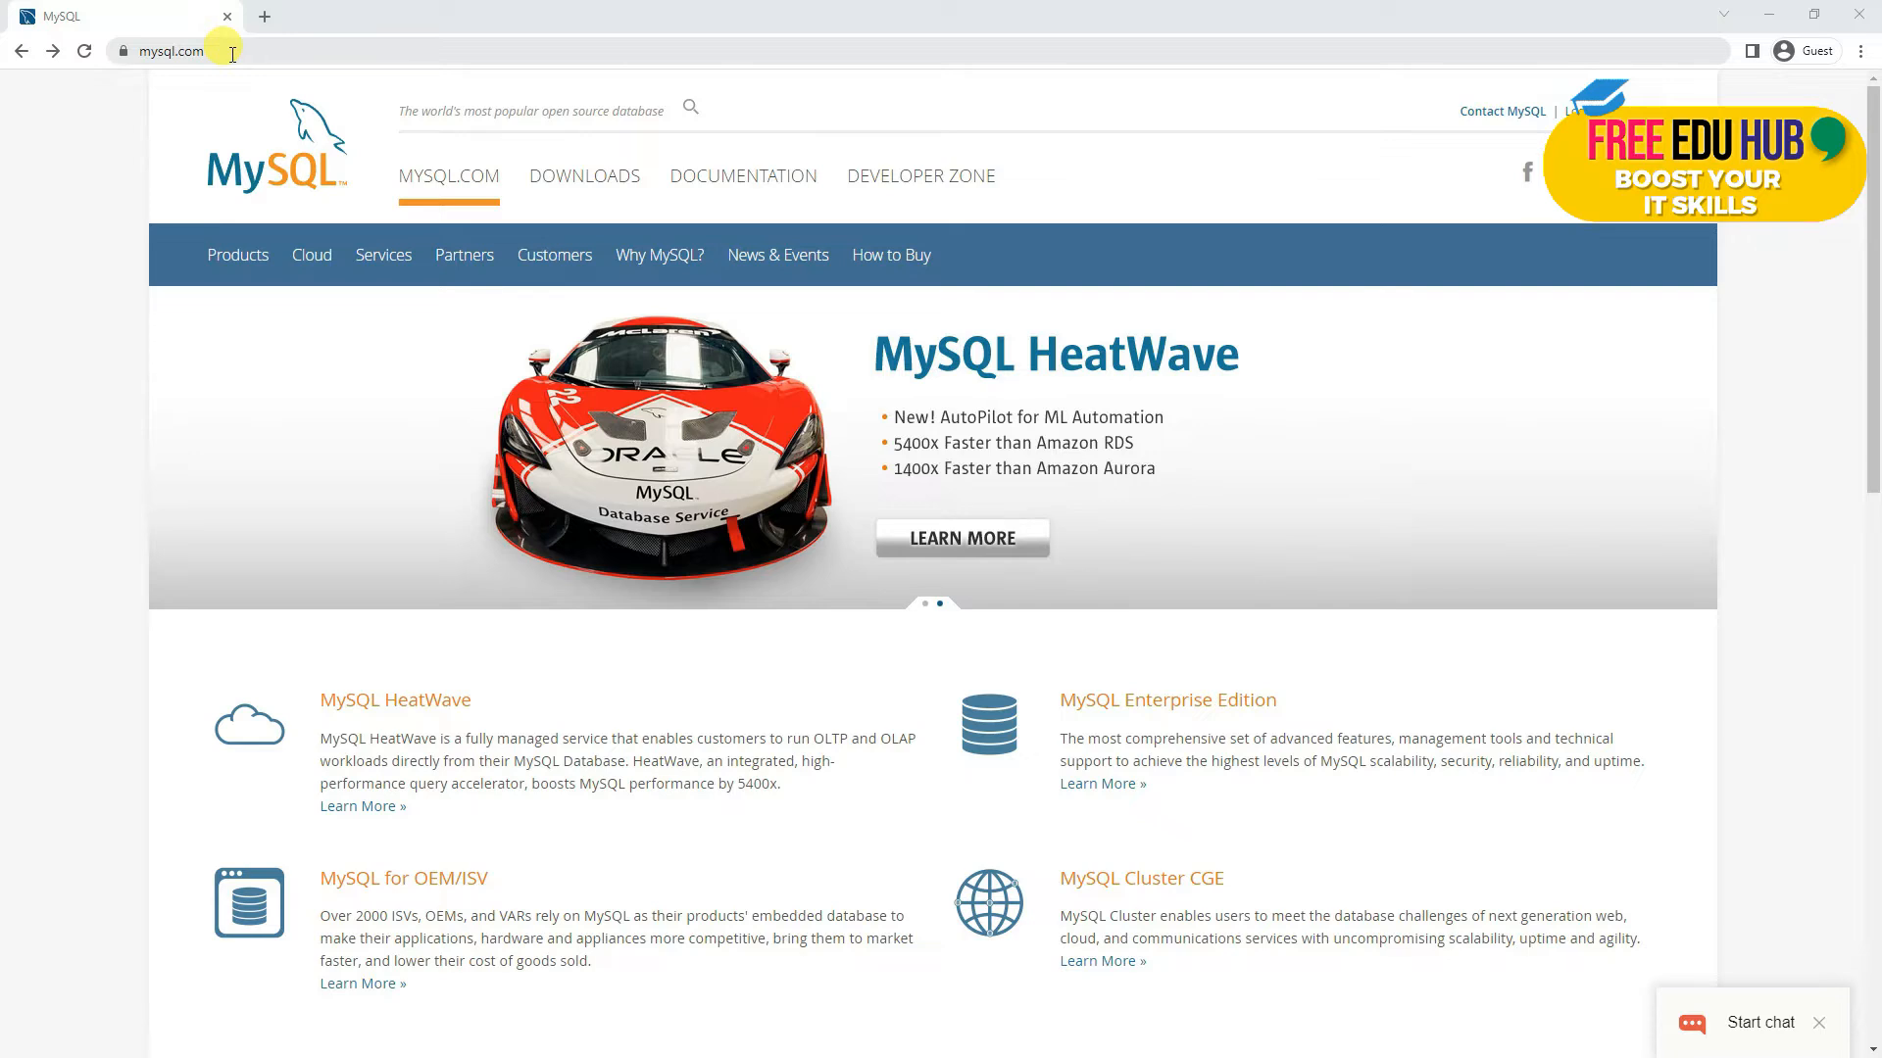
Step: Go from the MySQL.com Downloads section to the MySQL Community (GPL) Downloads page
left_click(588, 179)
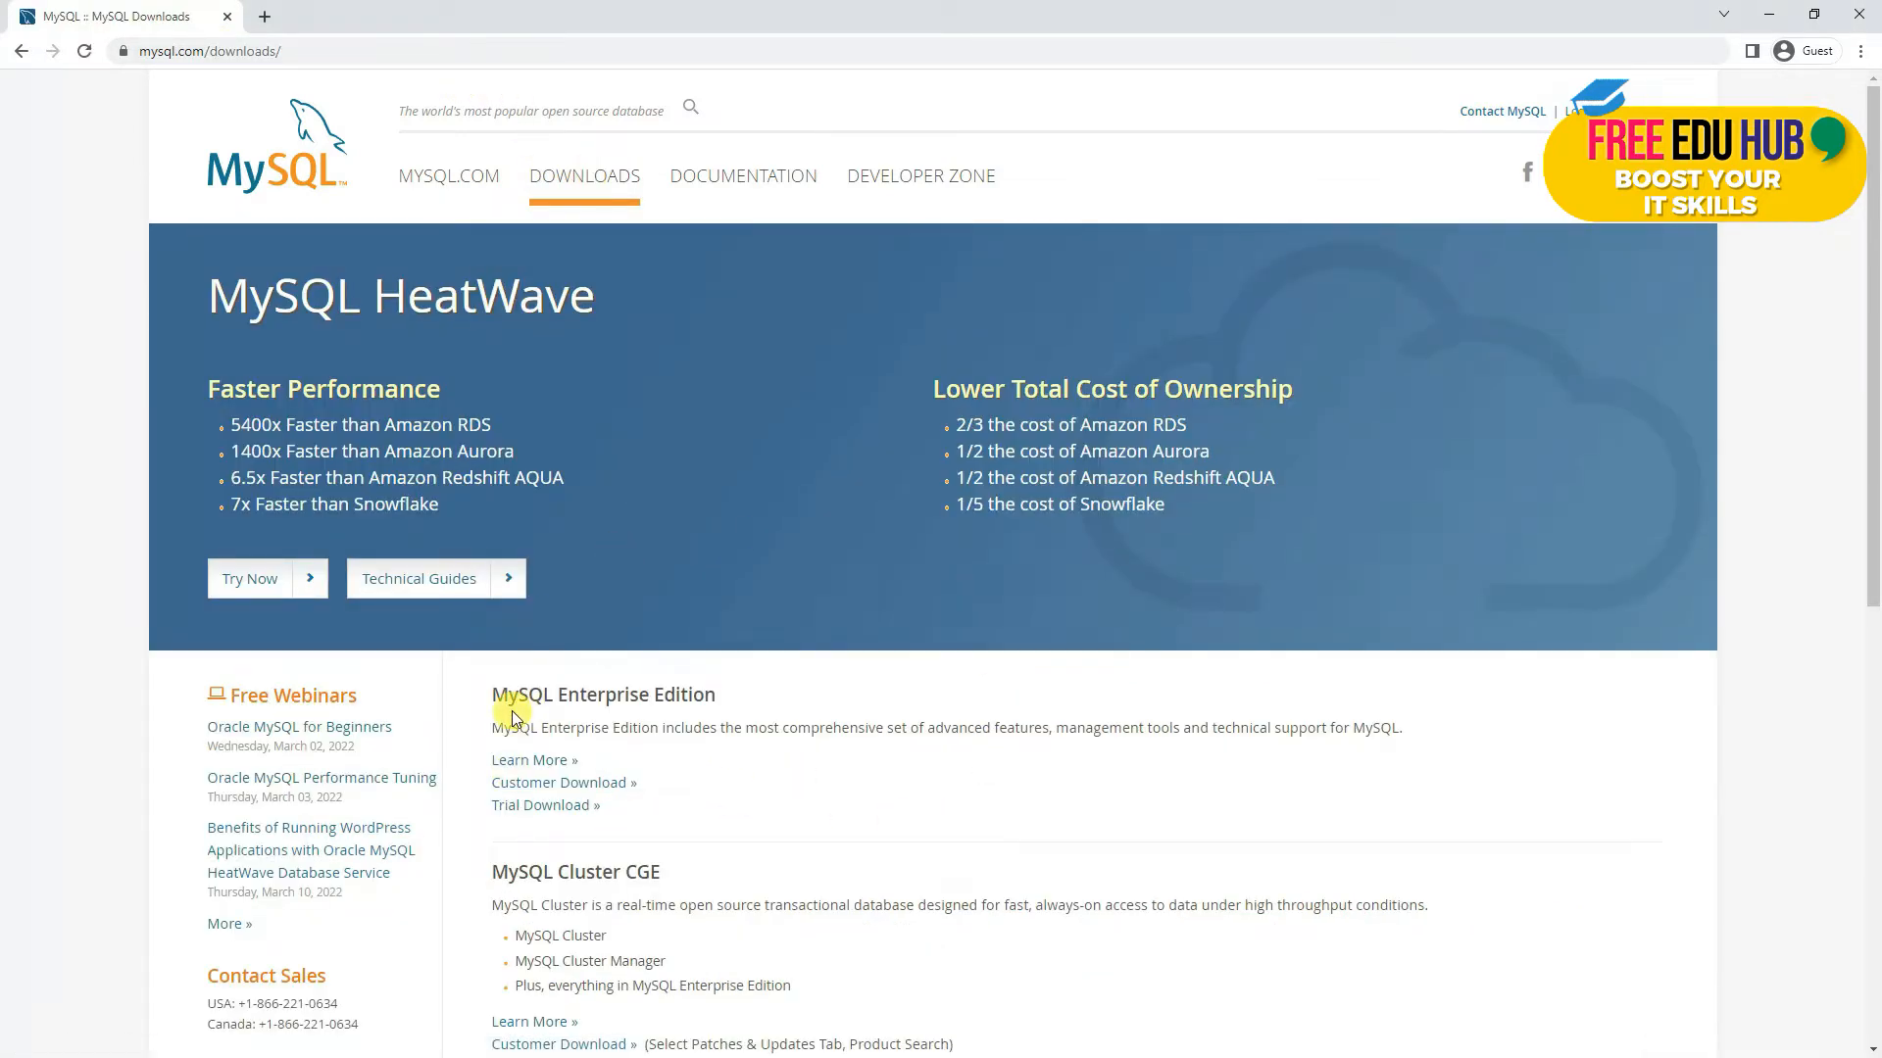
scroll(511, 717, "down", 3)
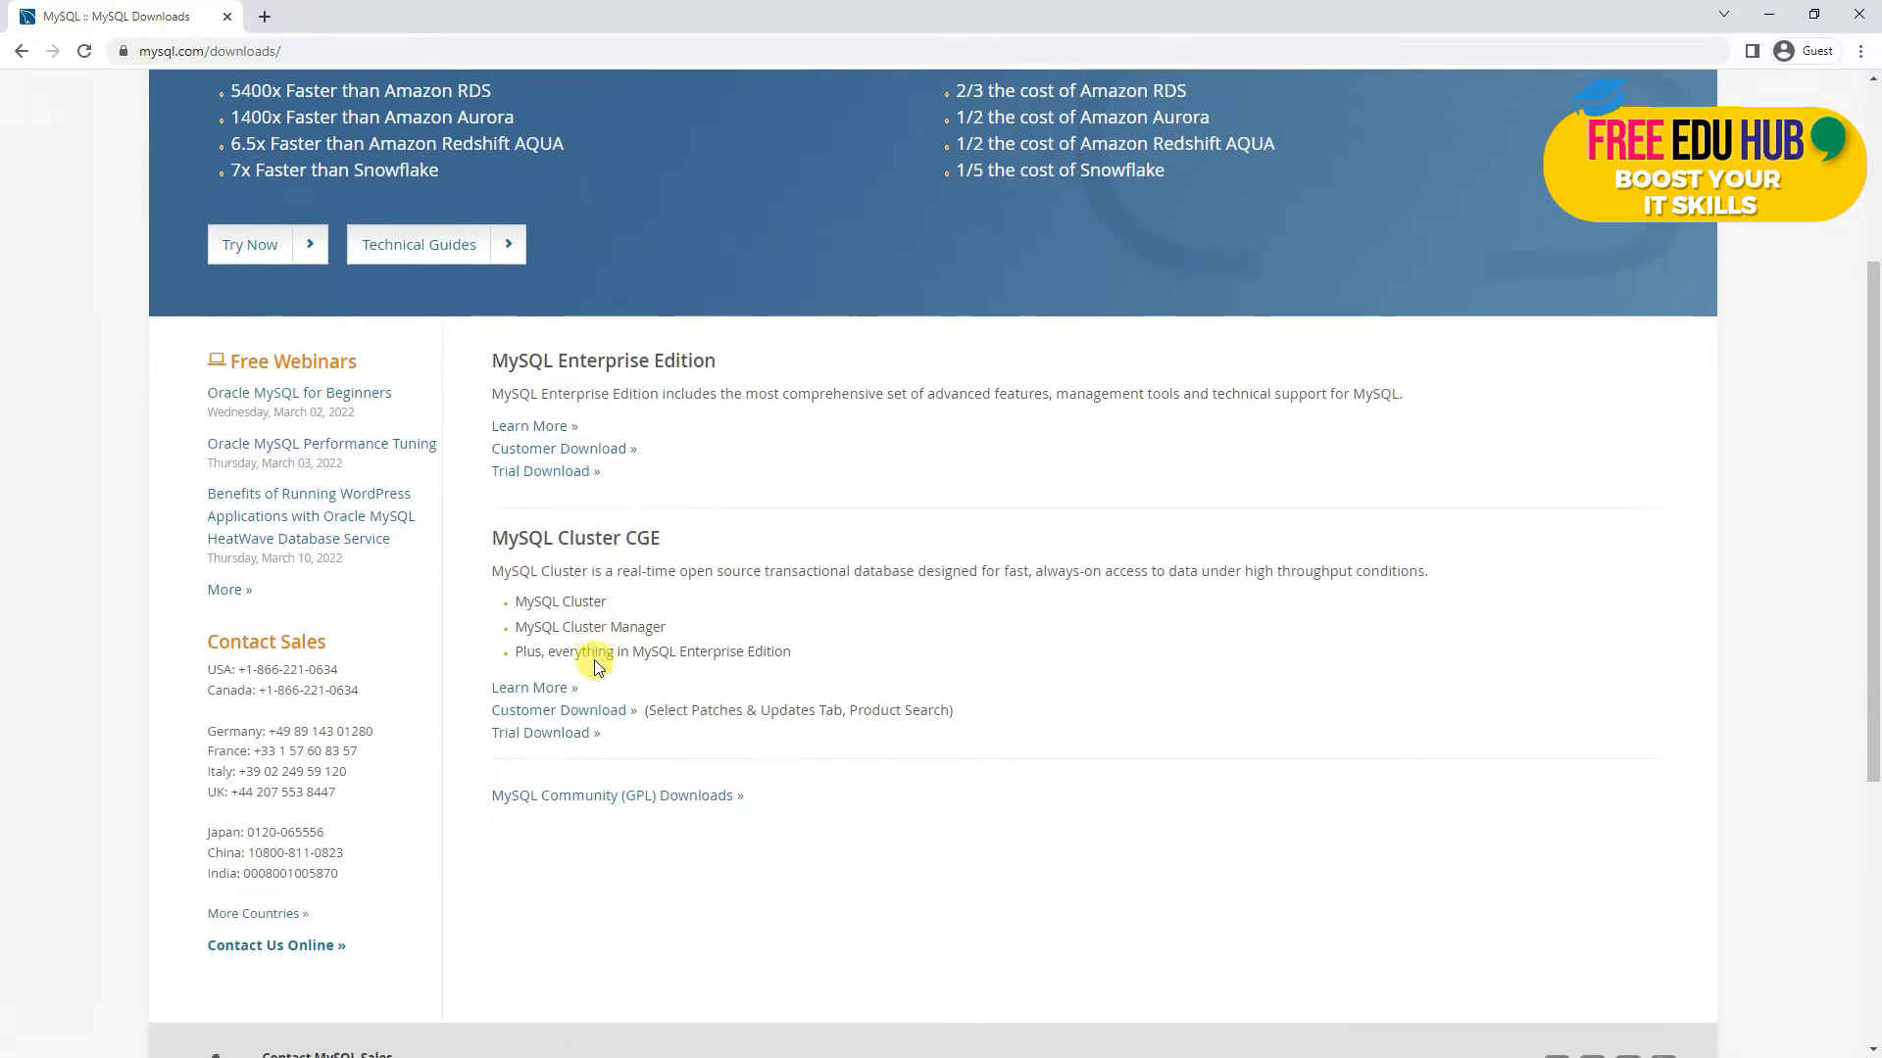
left_click(604, 784)
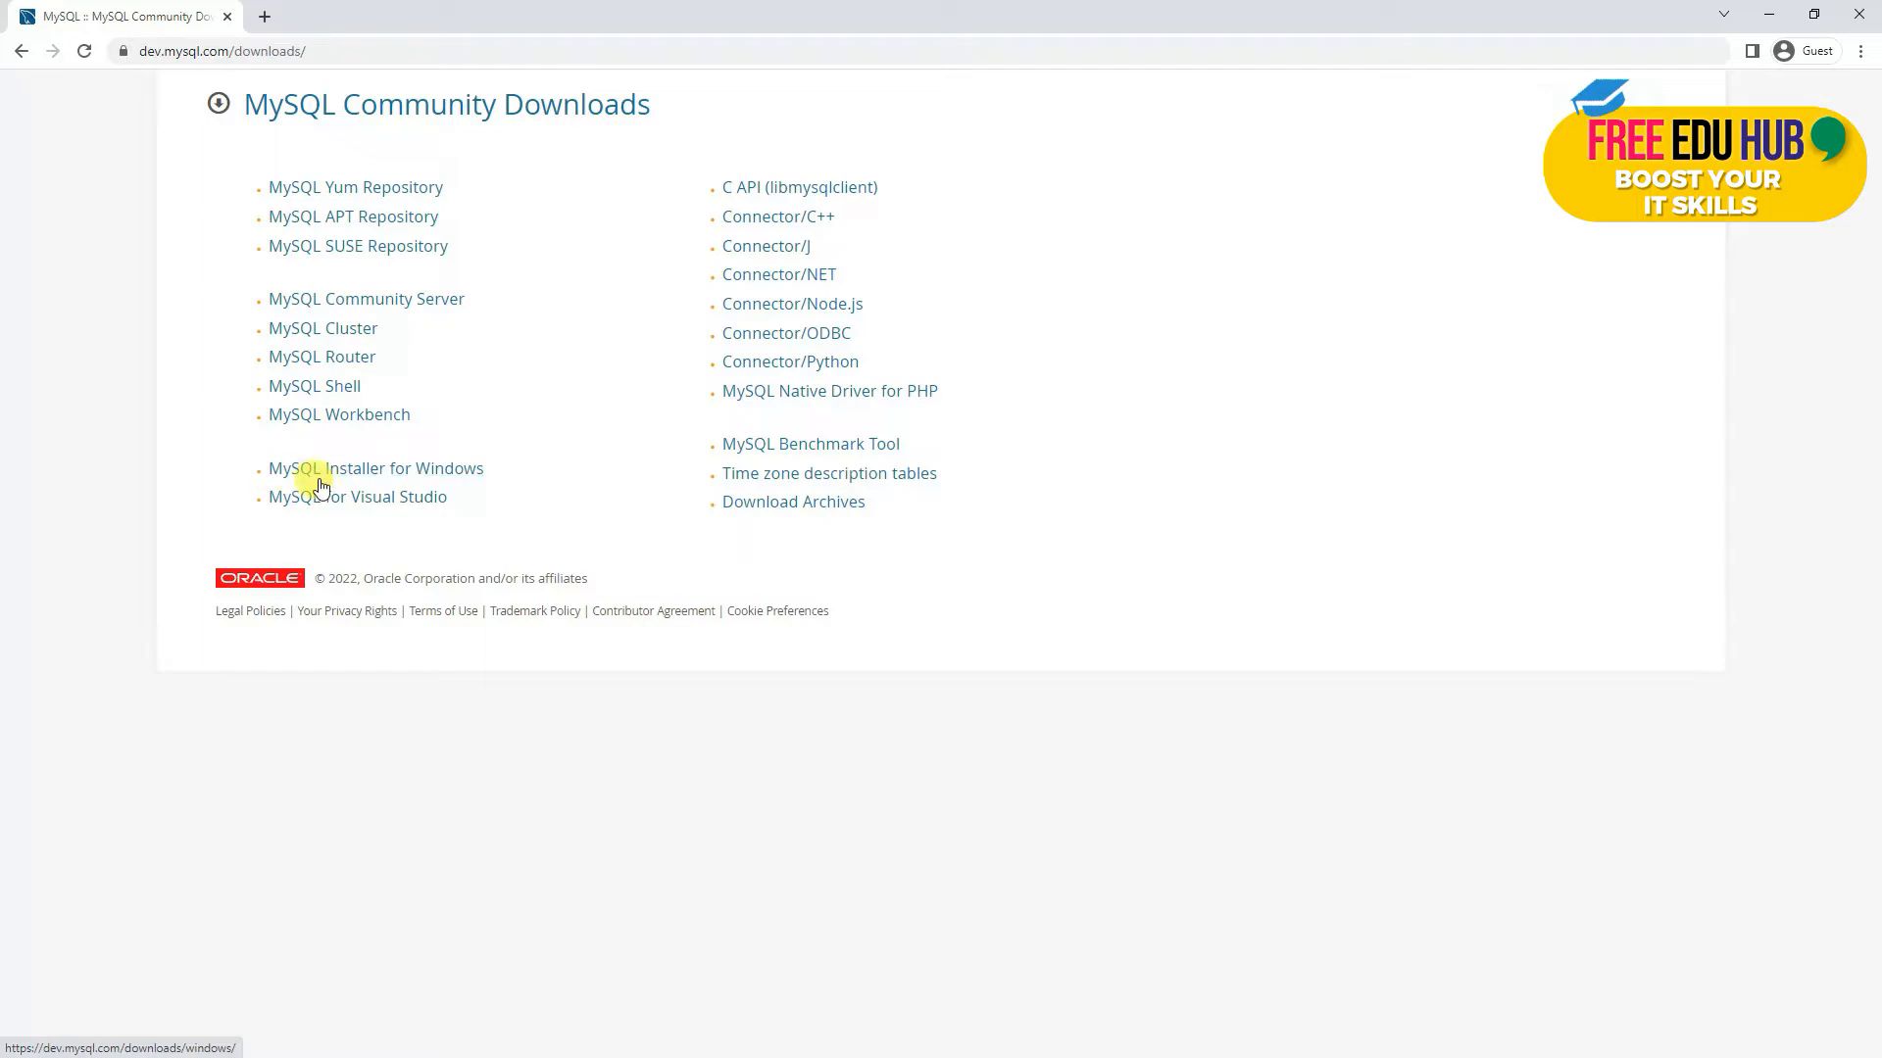
Step: Download the 435.7M MySQL Installer for Windows 8.0.28 MSI package
left_click(431, 472)
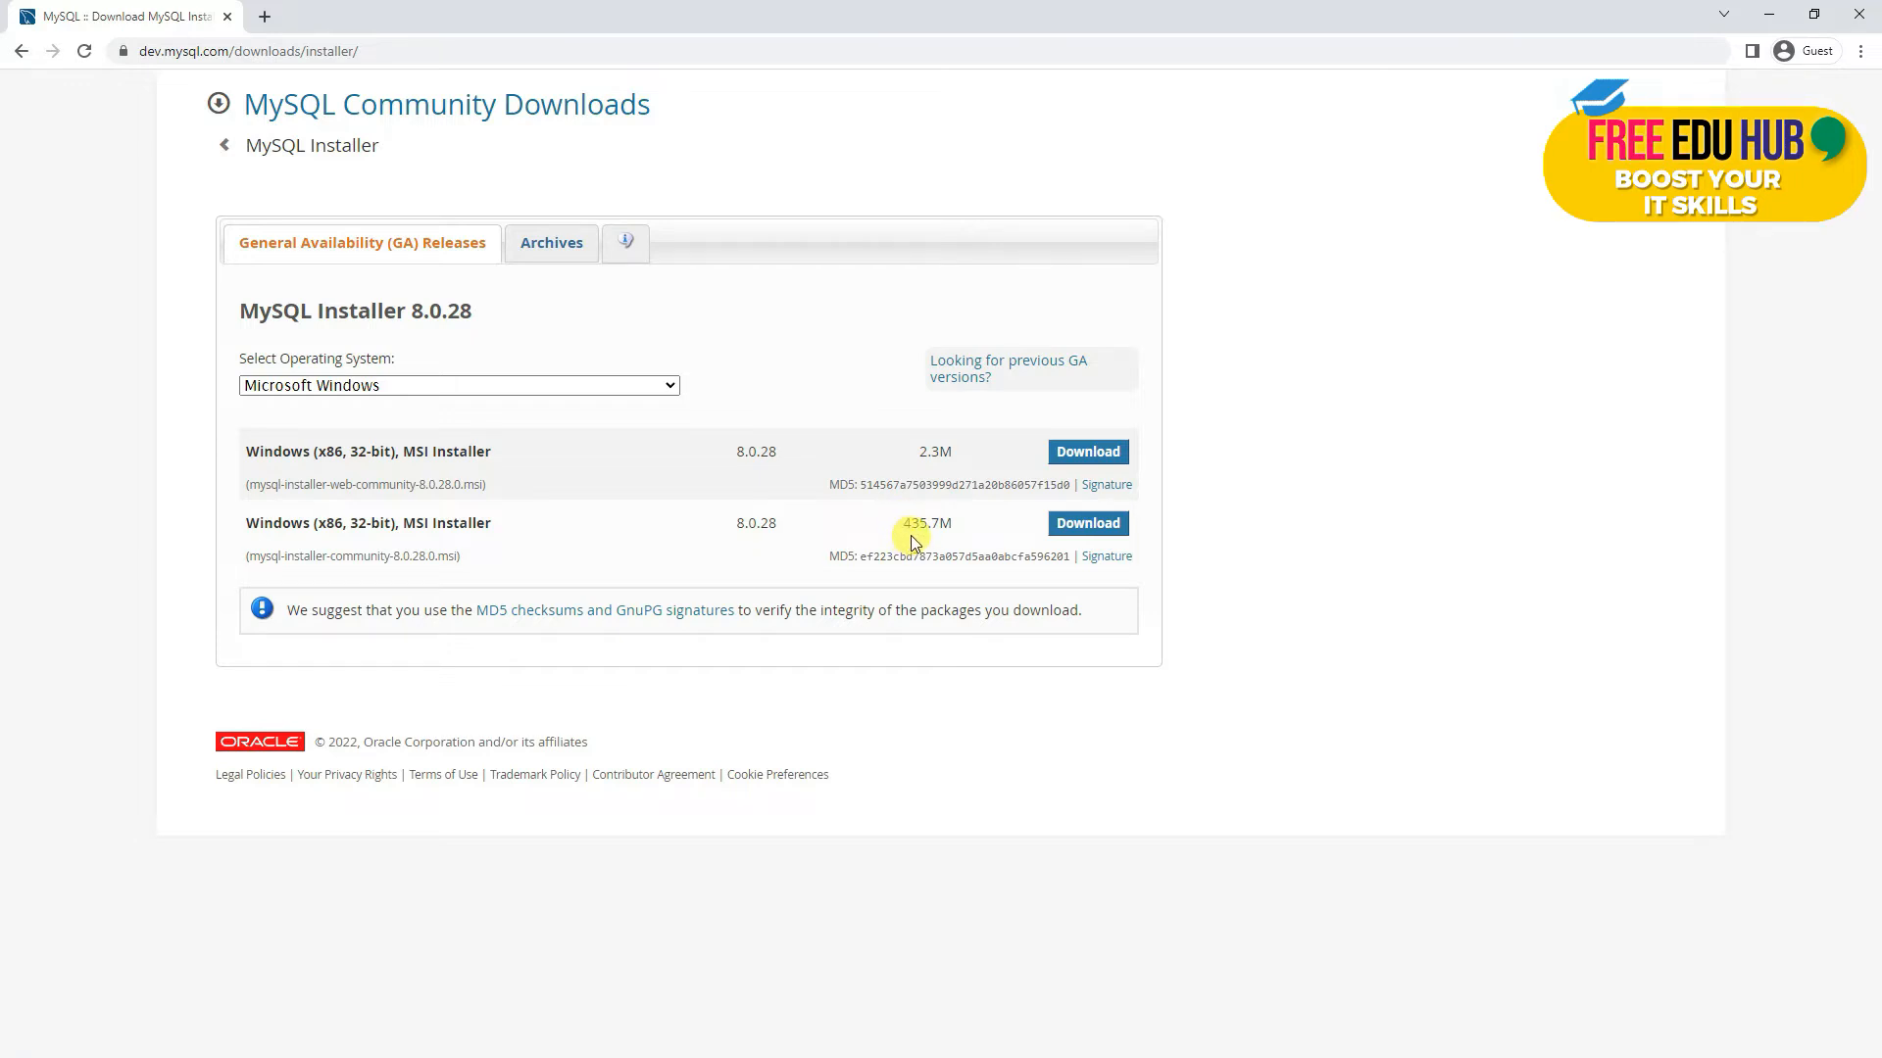
left_click(1099, 531)
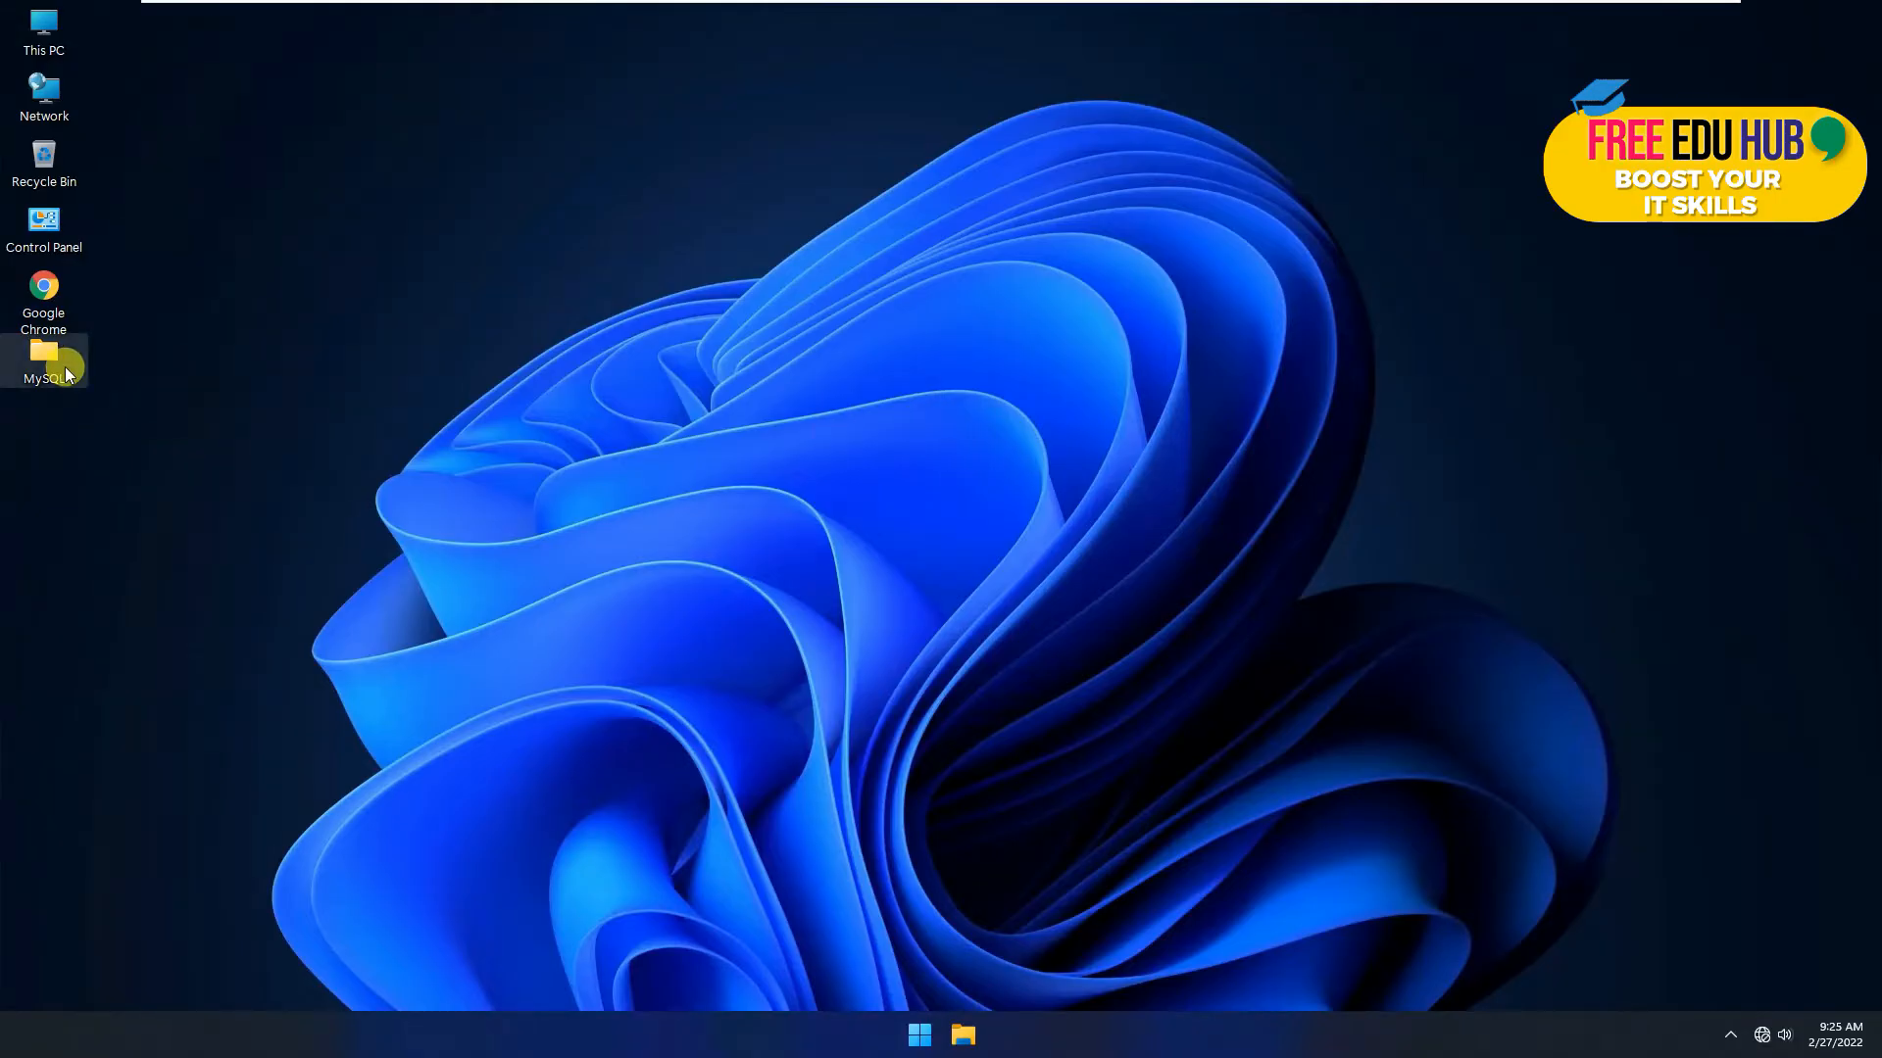
Step: Open the desktop MySQL folder and widen the Name column so full installer file names show
left_click(65, 367)
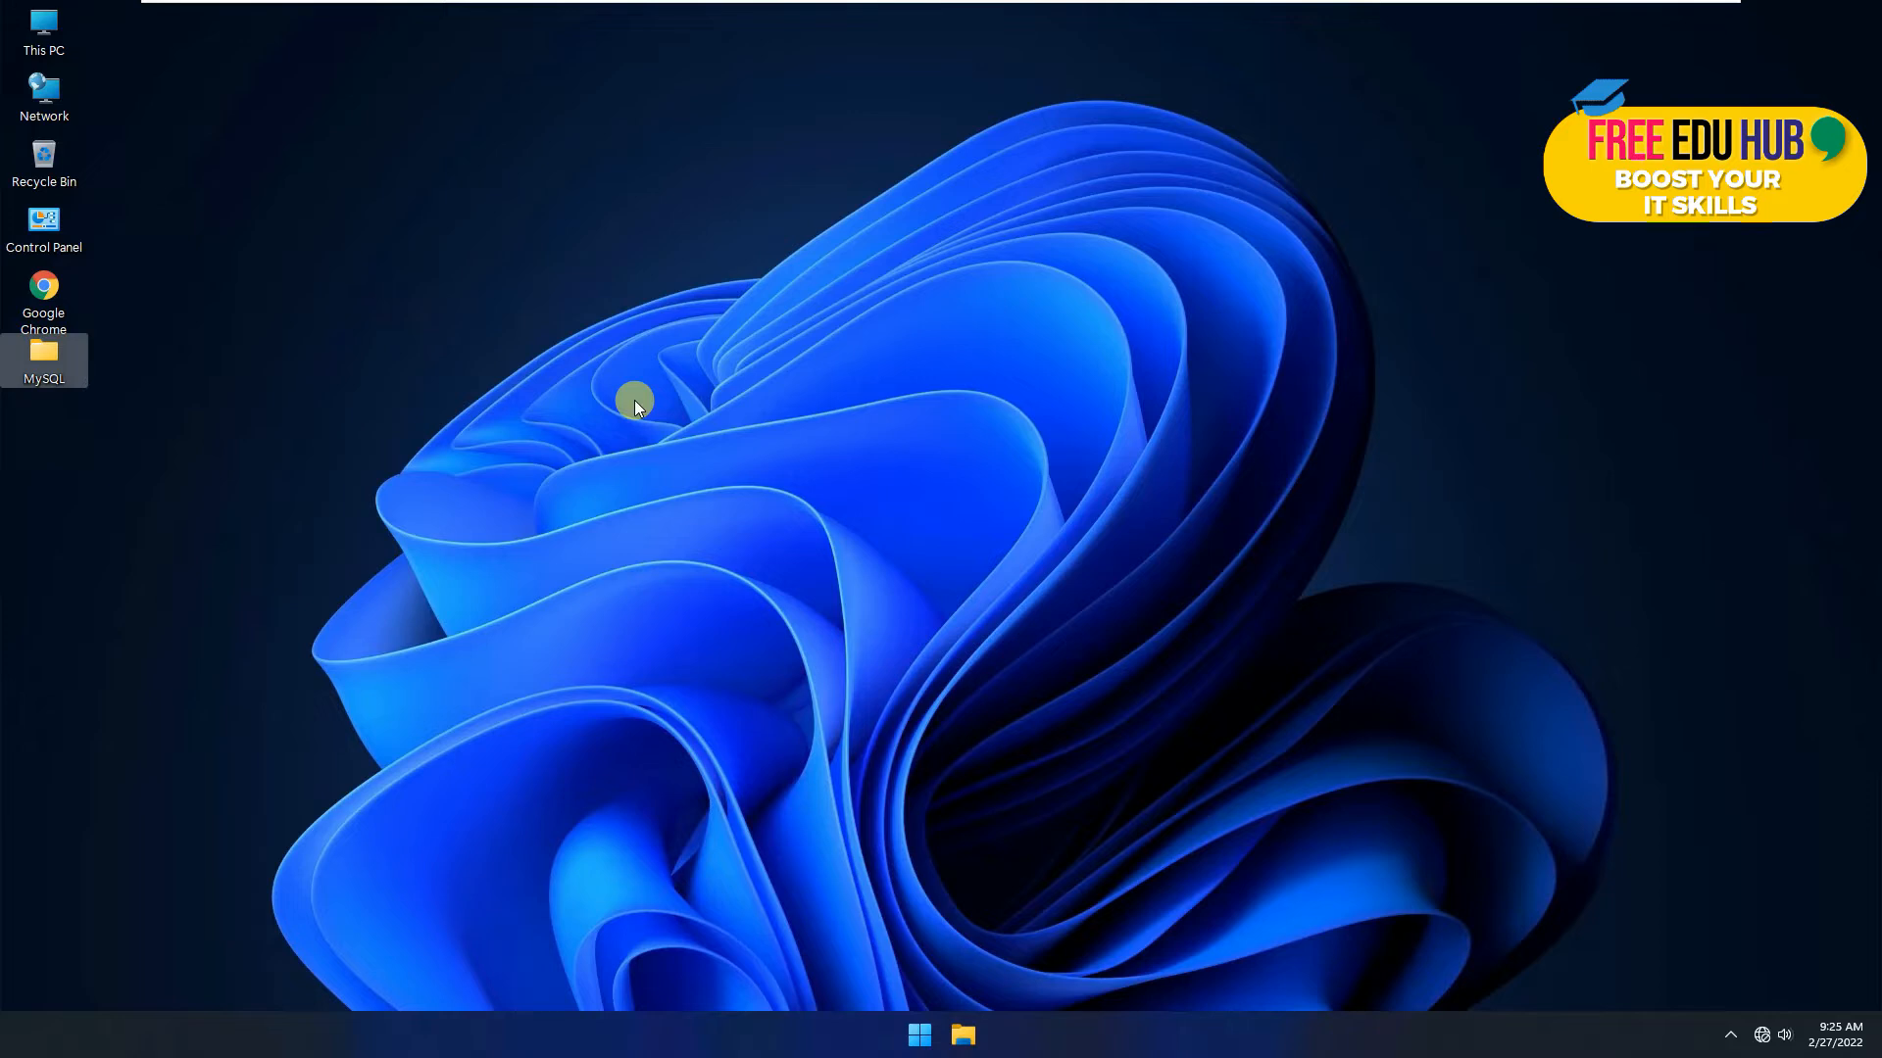
double_click(60, 378)
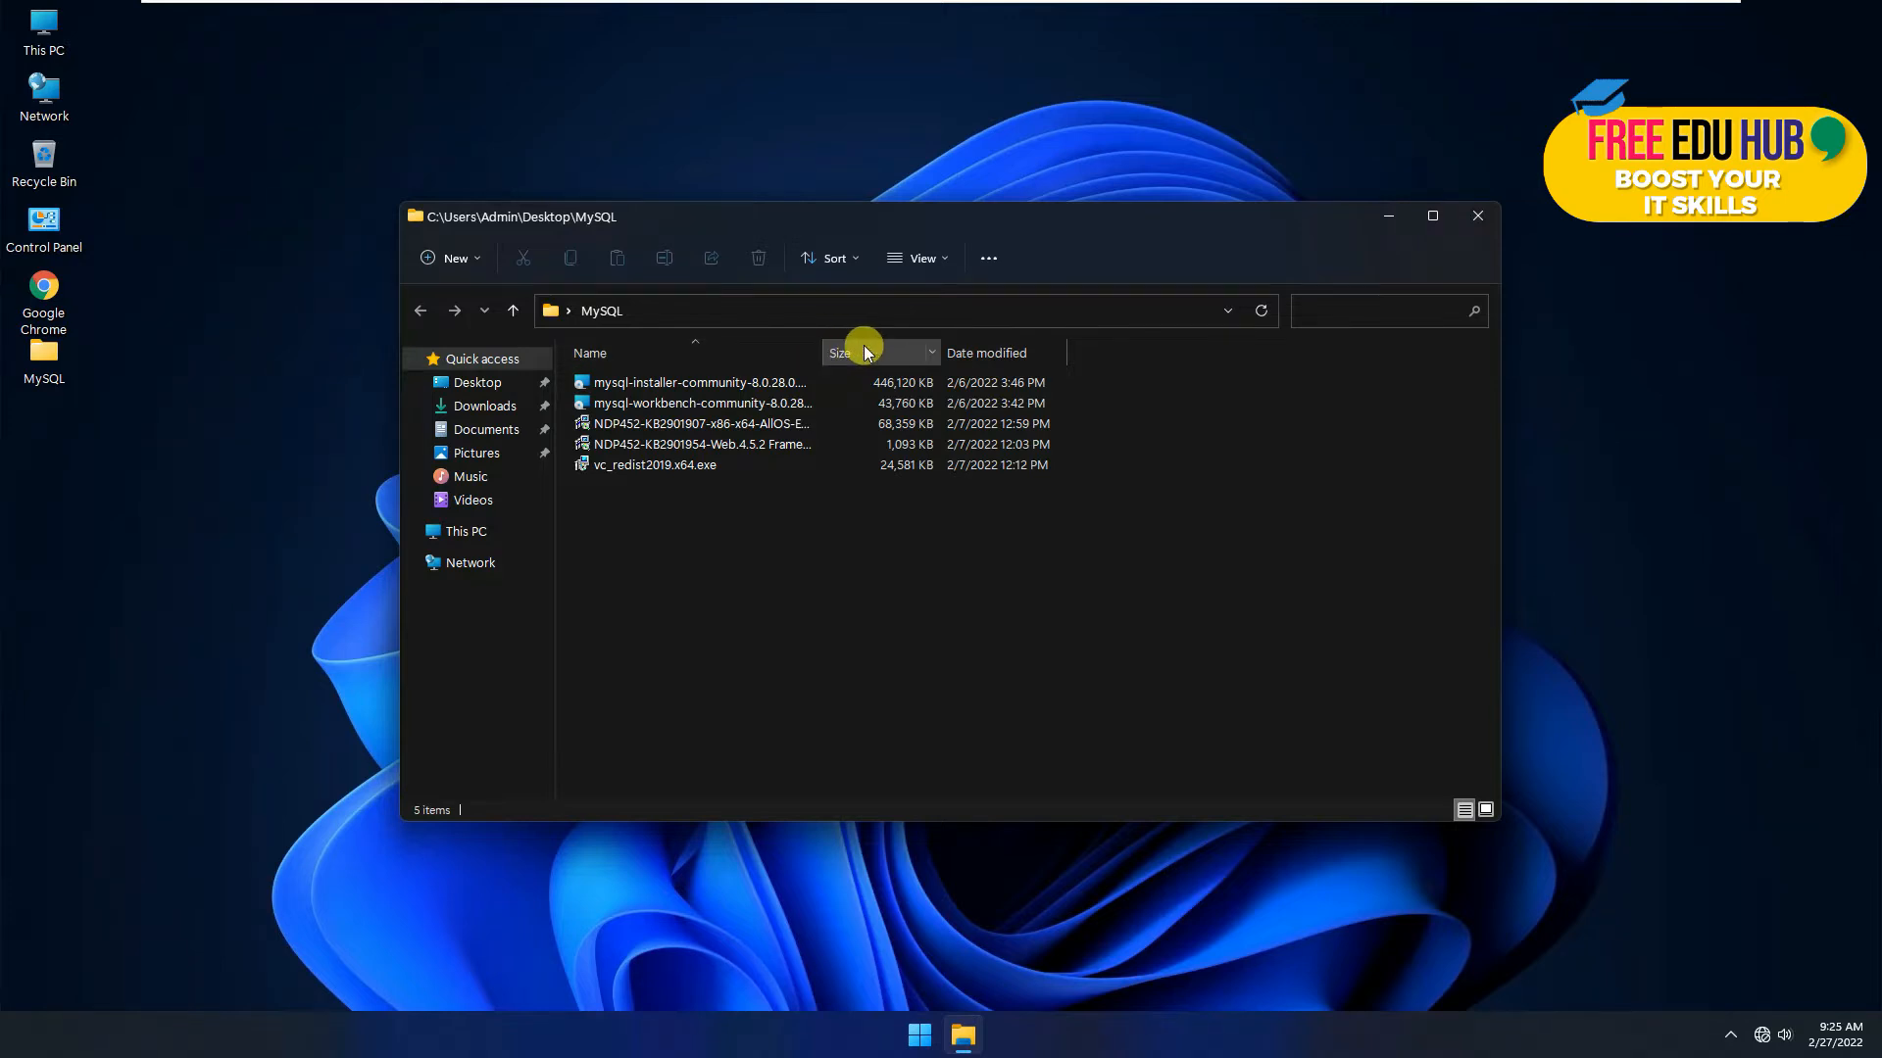
left_click_drag(821, 351, 931, 354)
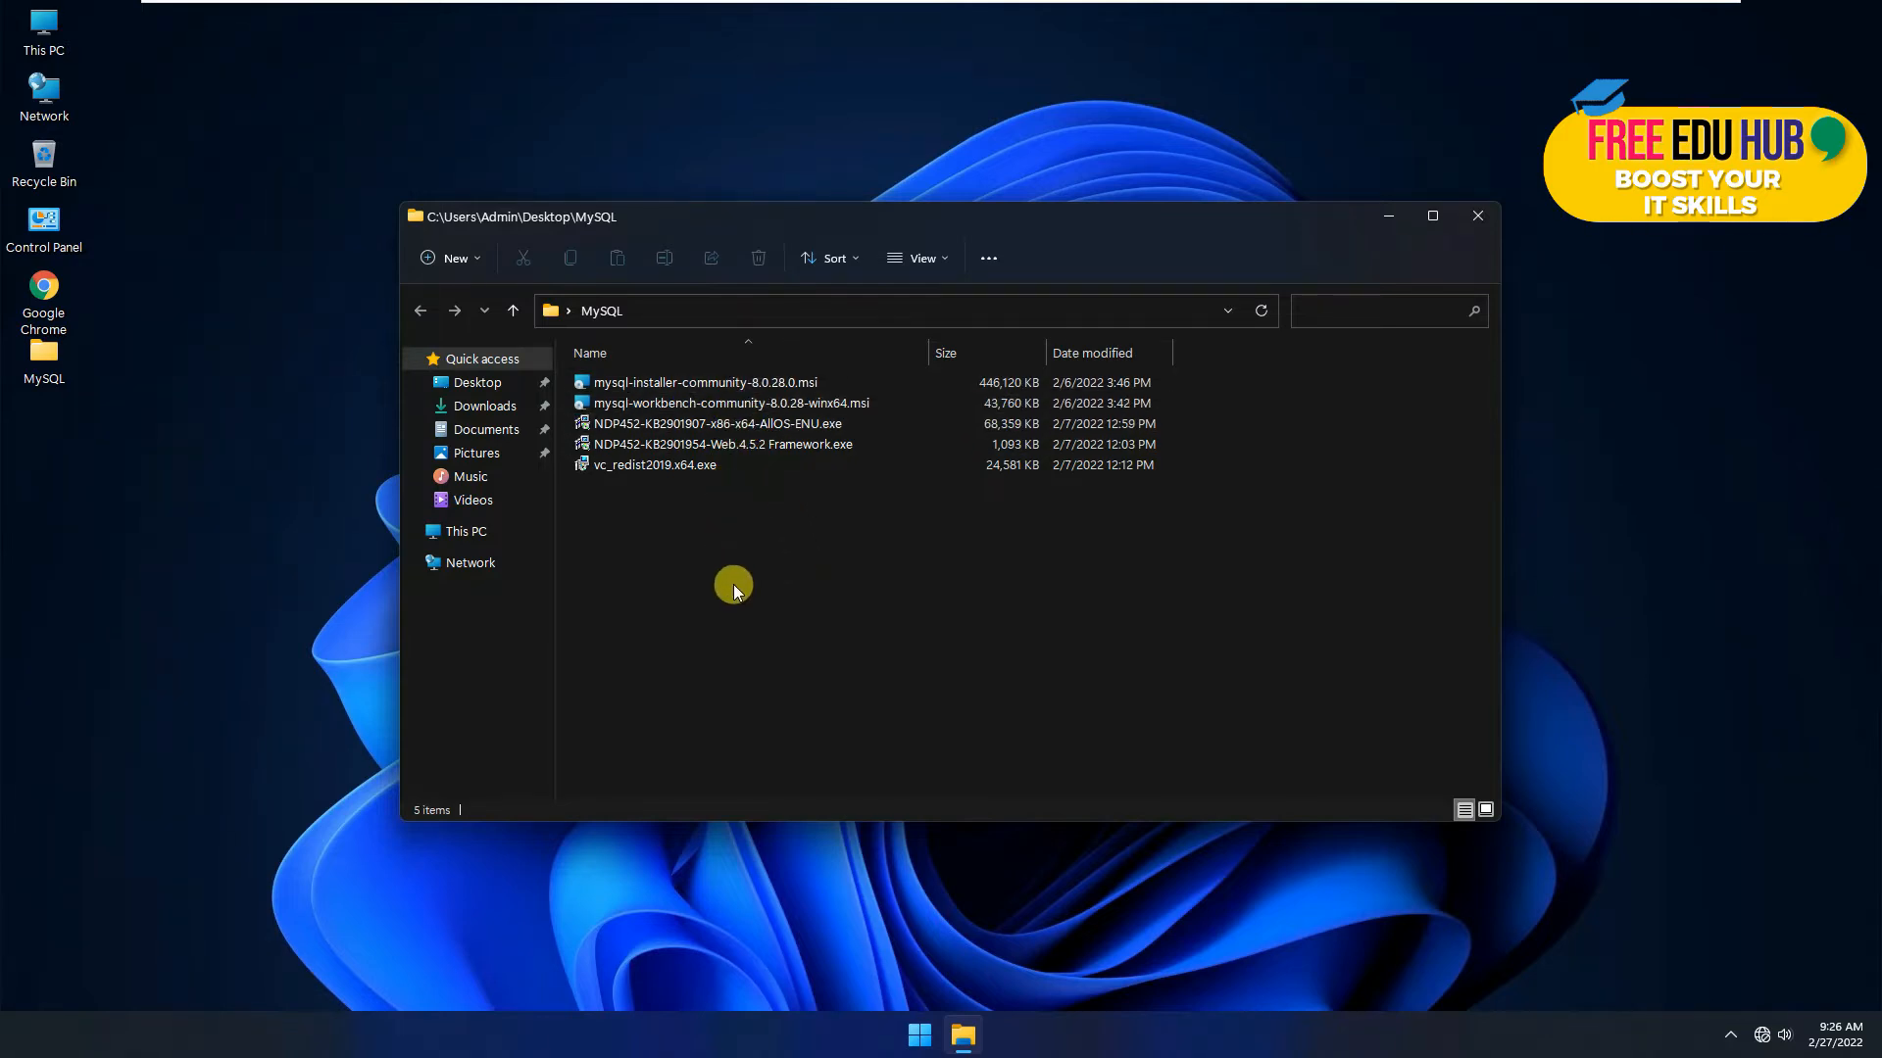
left_click(758, 385)
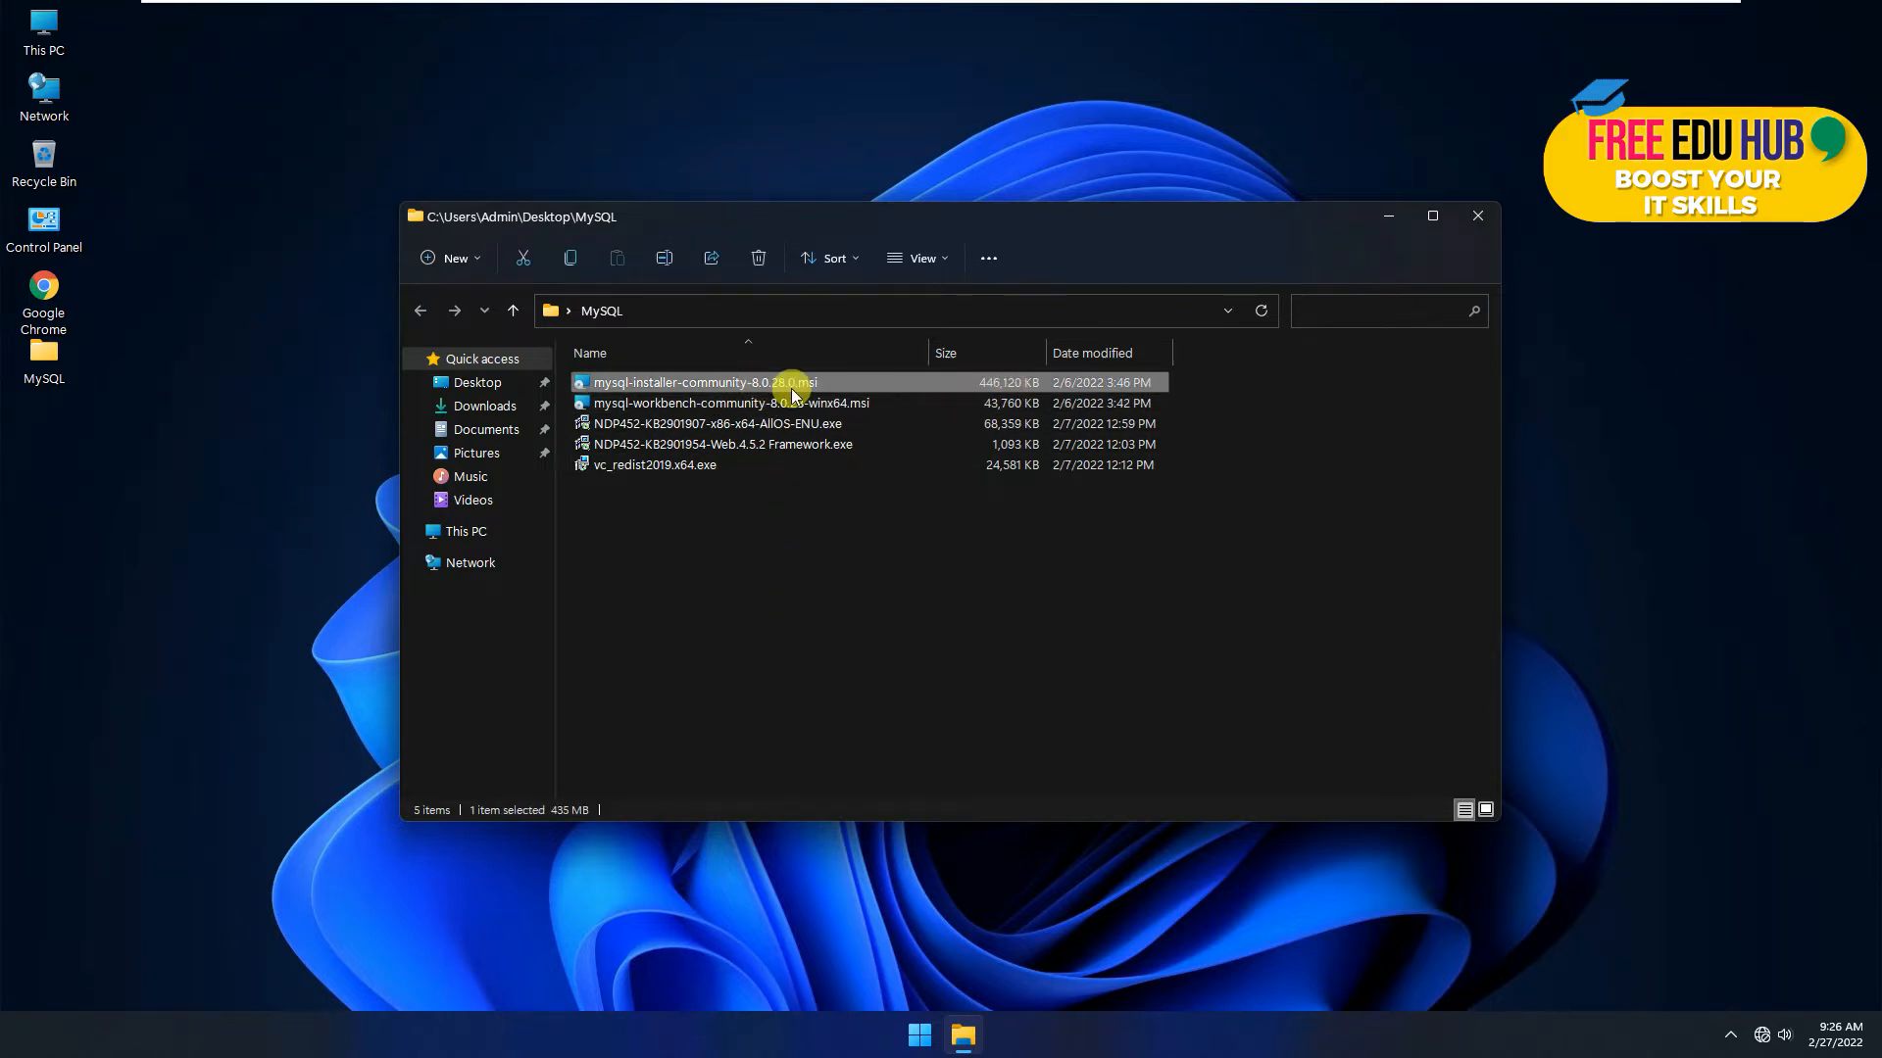
Step: Launch mysql-installer-community-8.0.28.0.msi and pick Custom after previewing Server only, Client only and Full
double_click(676, 386)
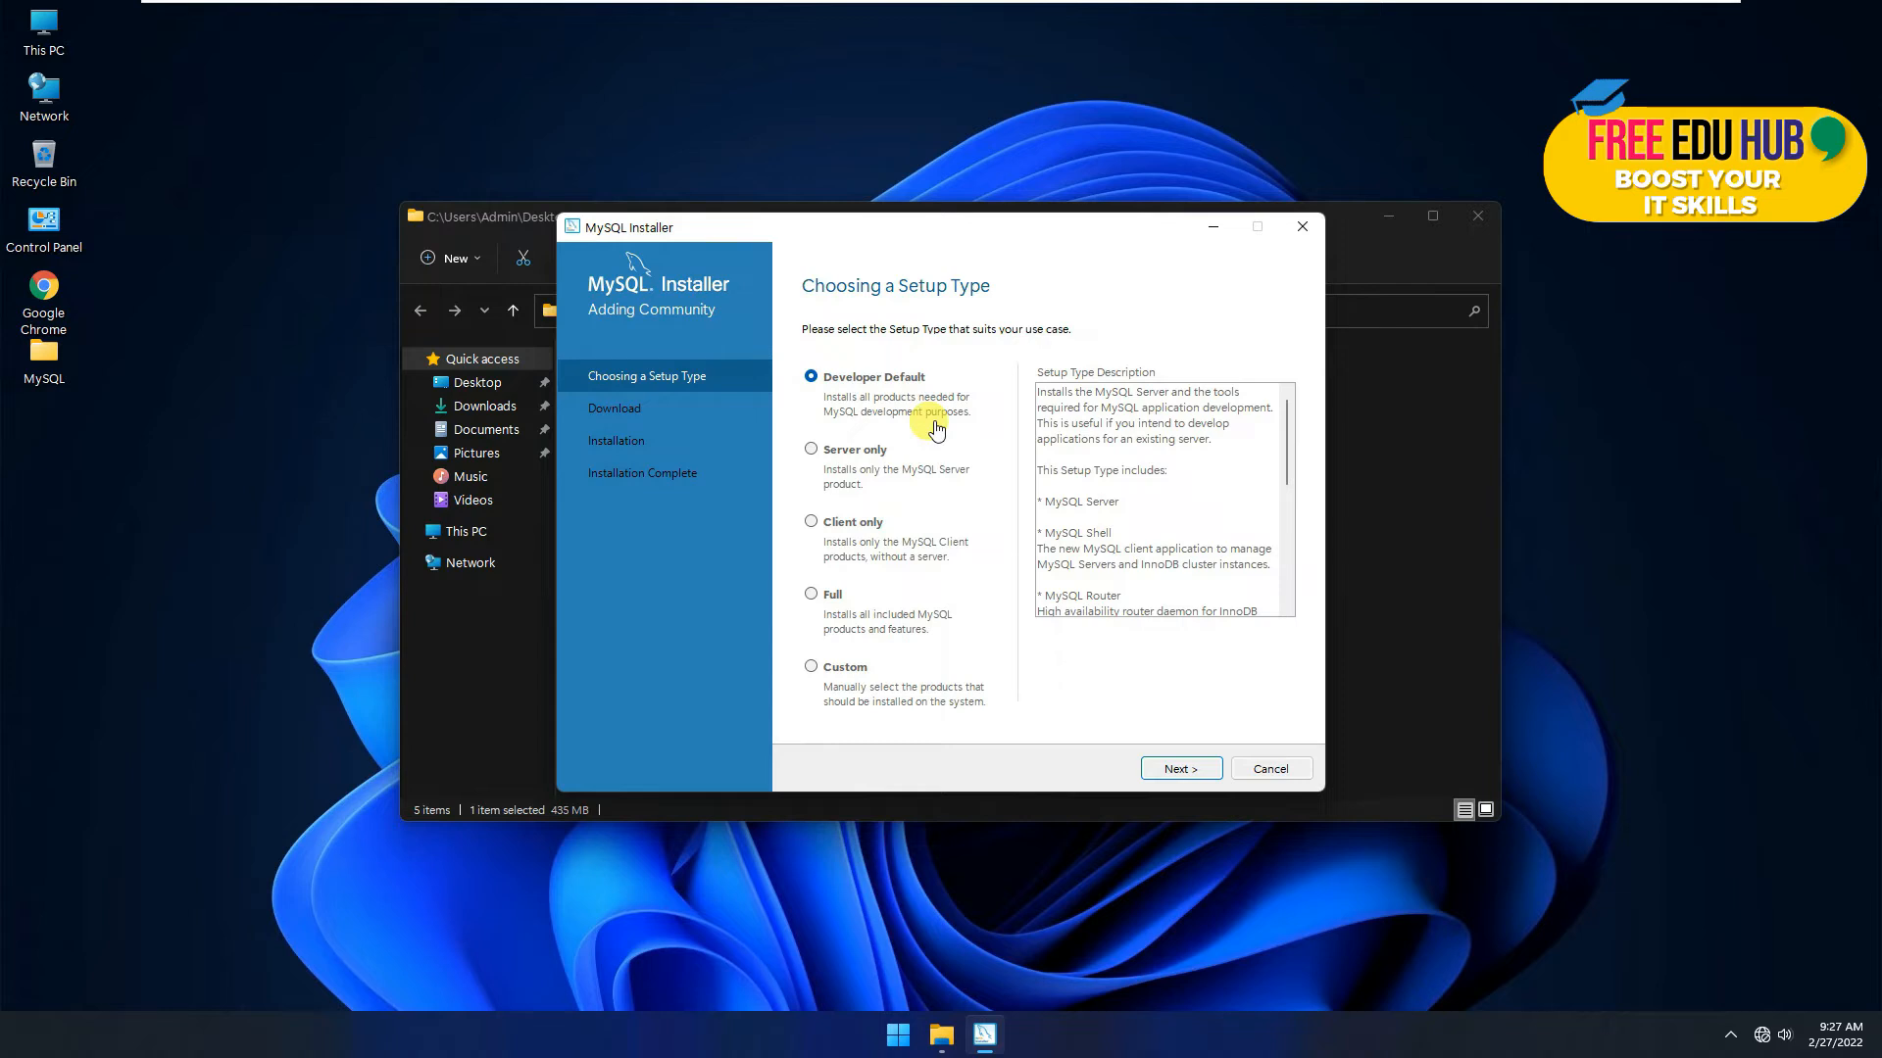
left_click(812, 453)
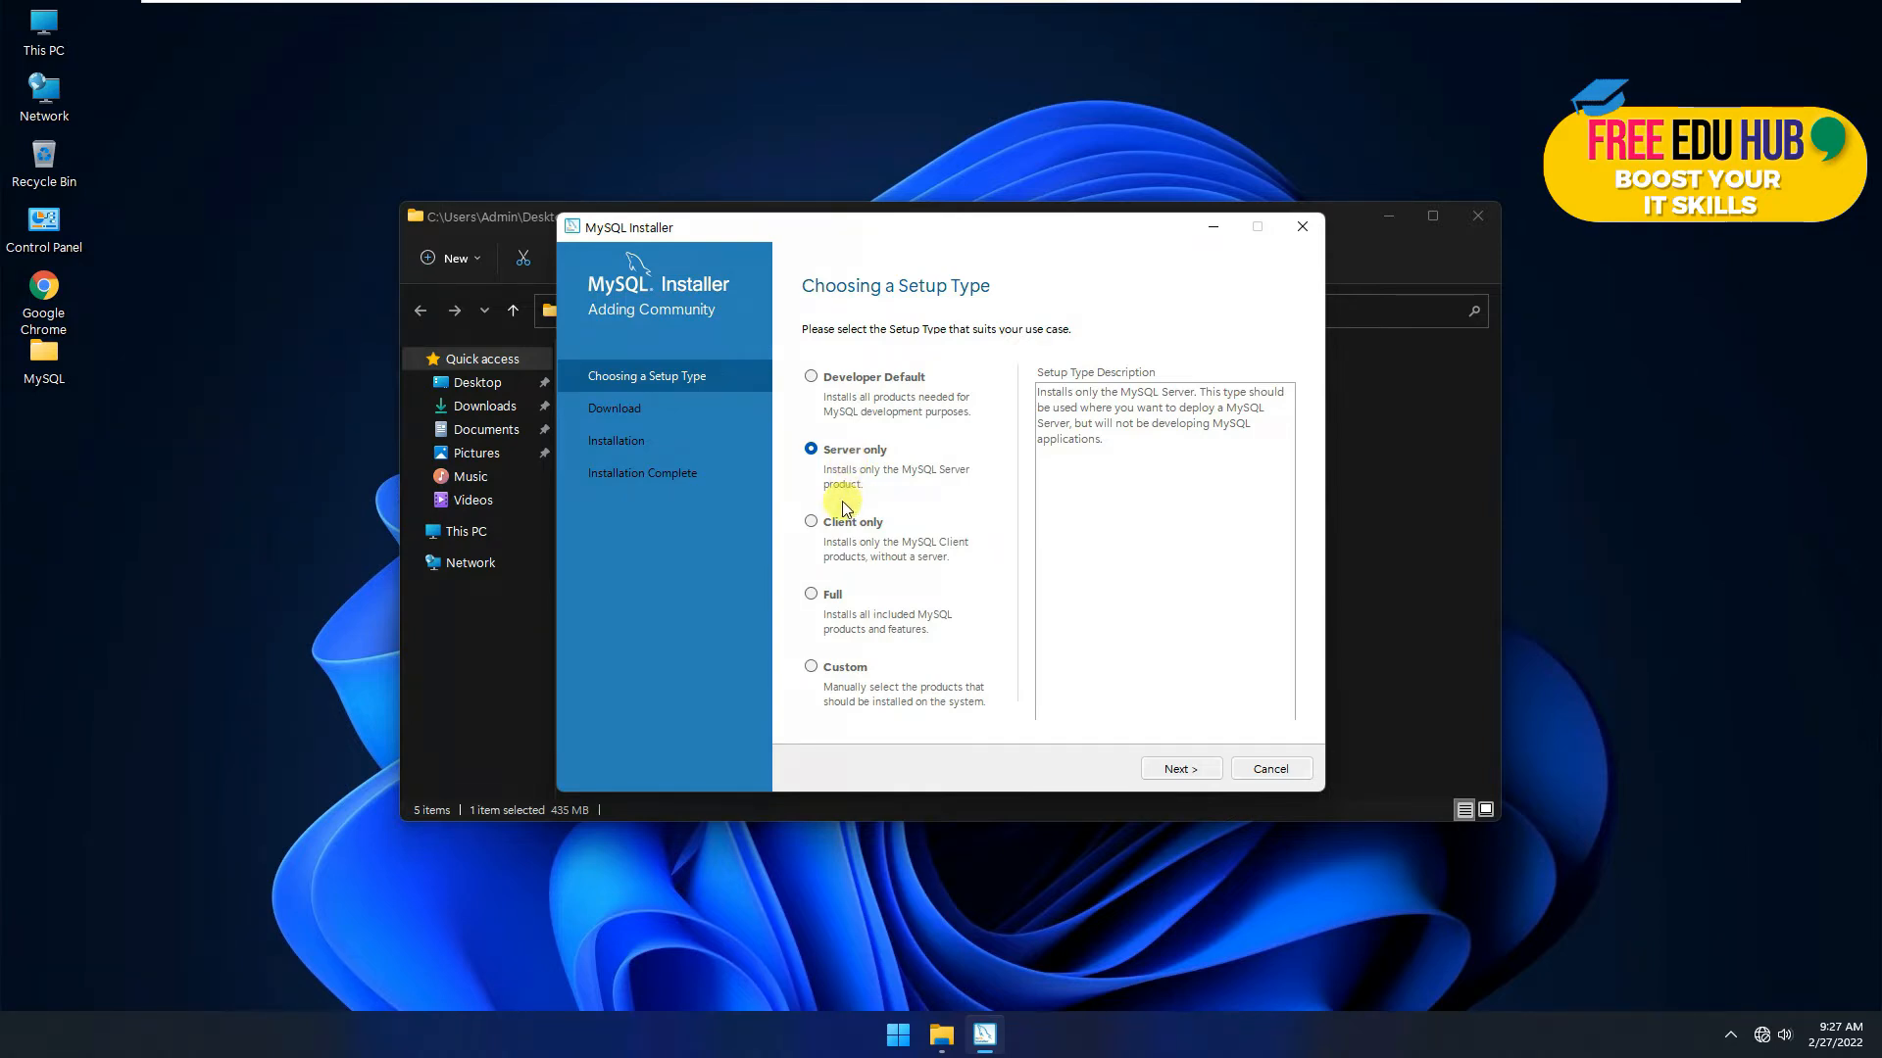
left_click(815, 521)
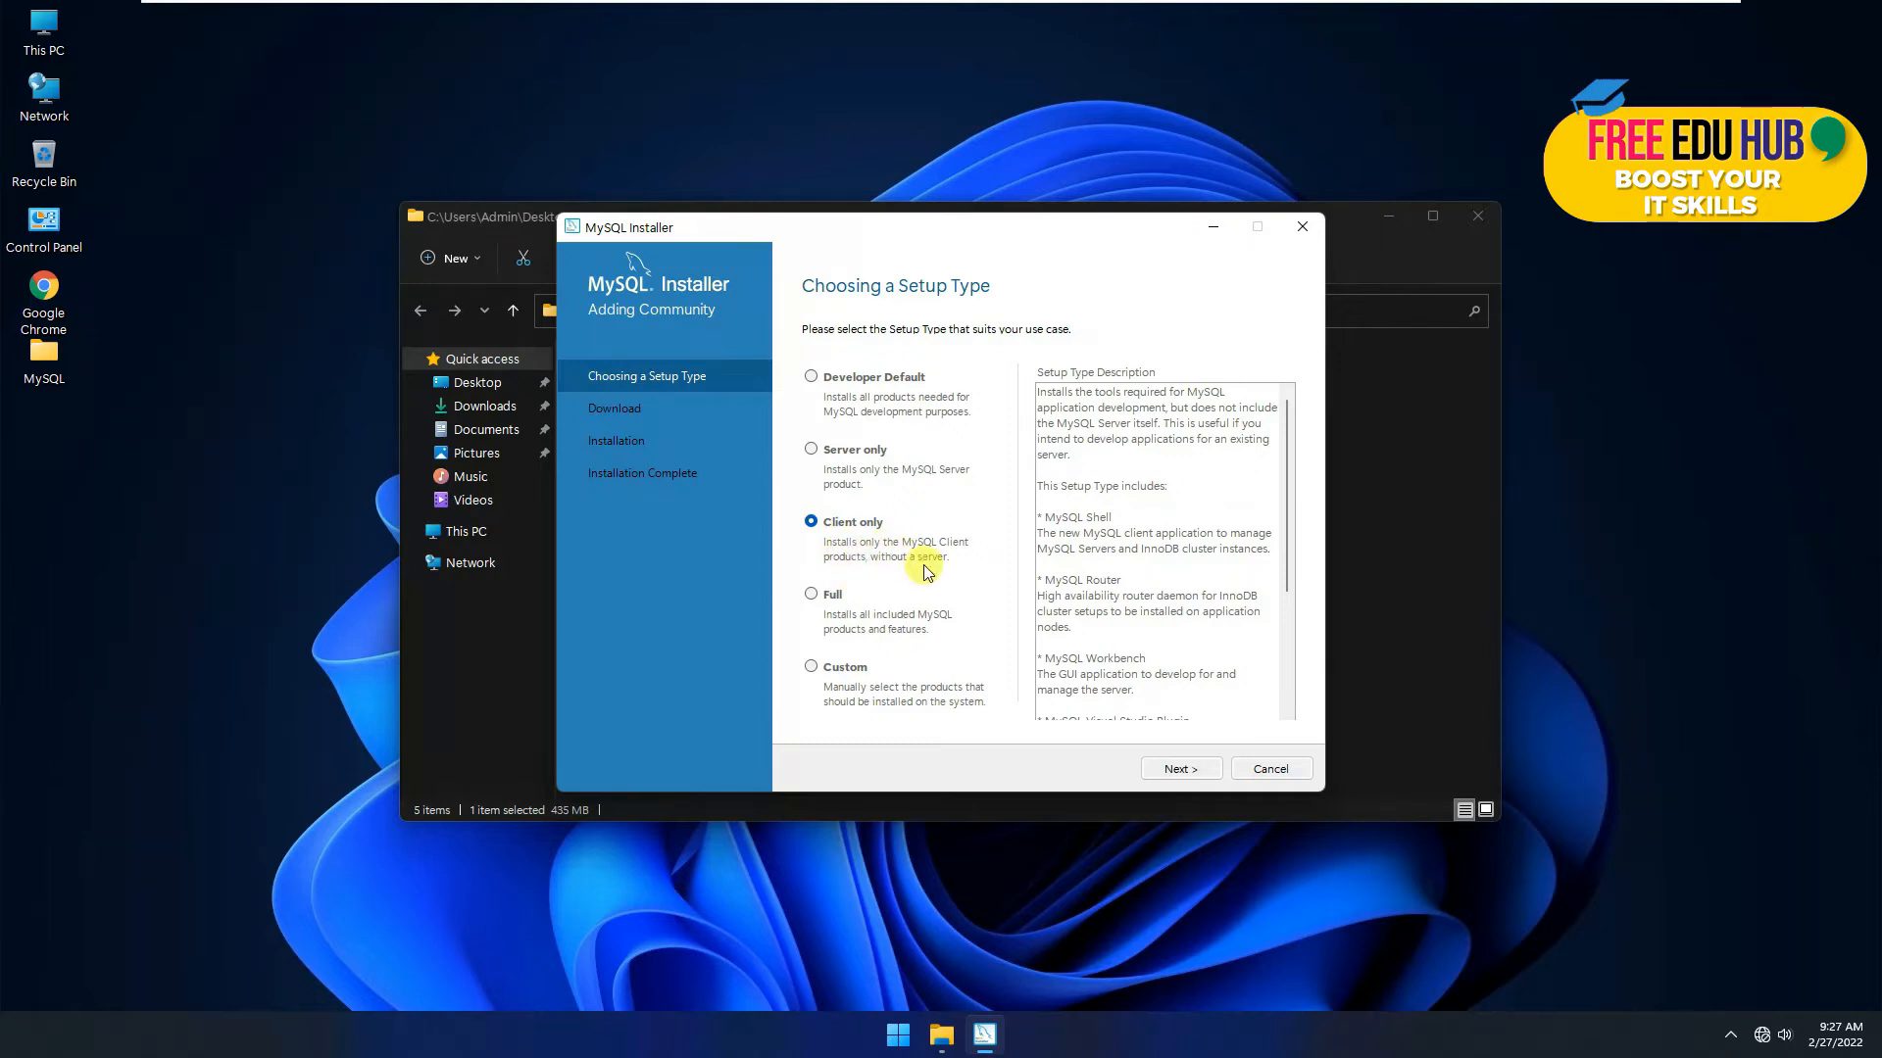
left_click(817, 598)
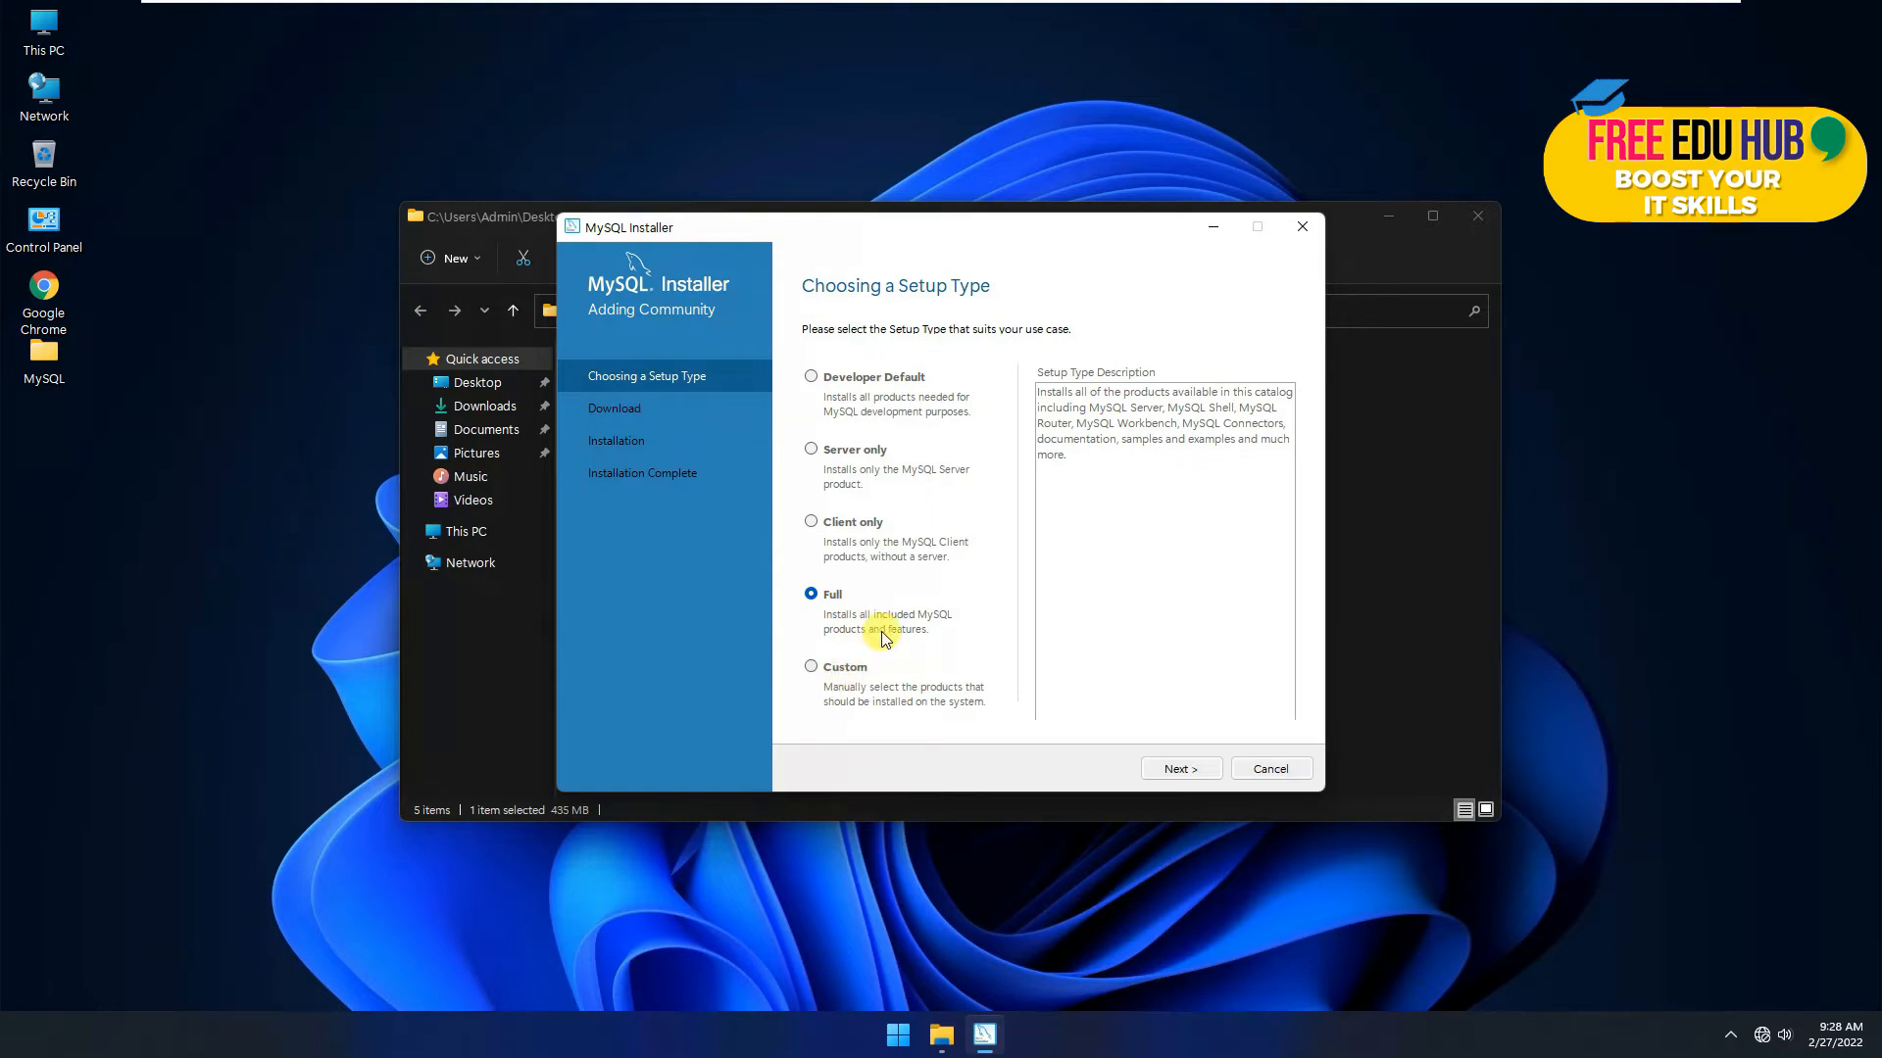
left_click(811, 667)
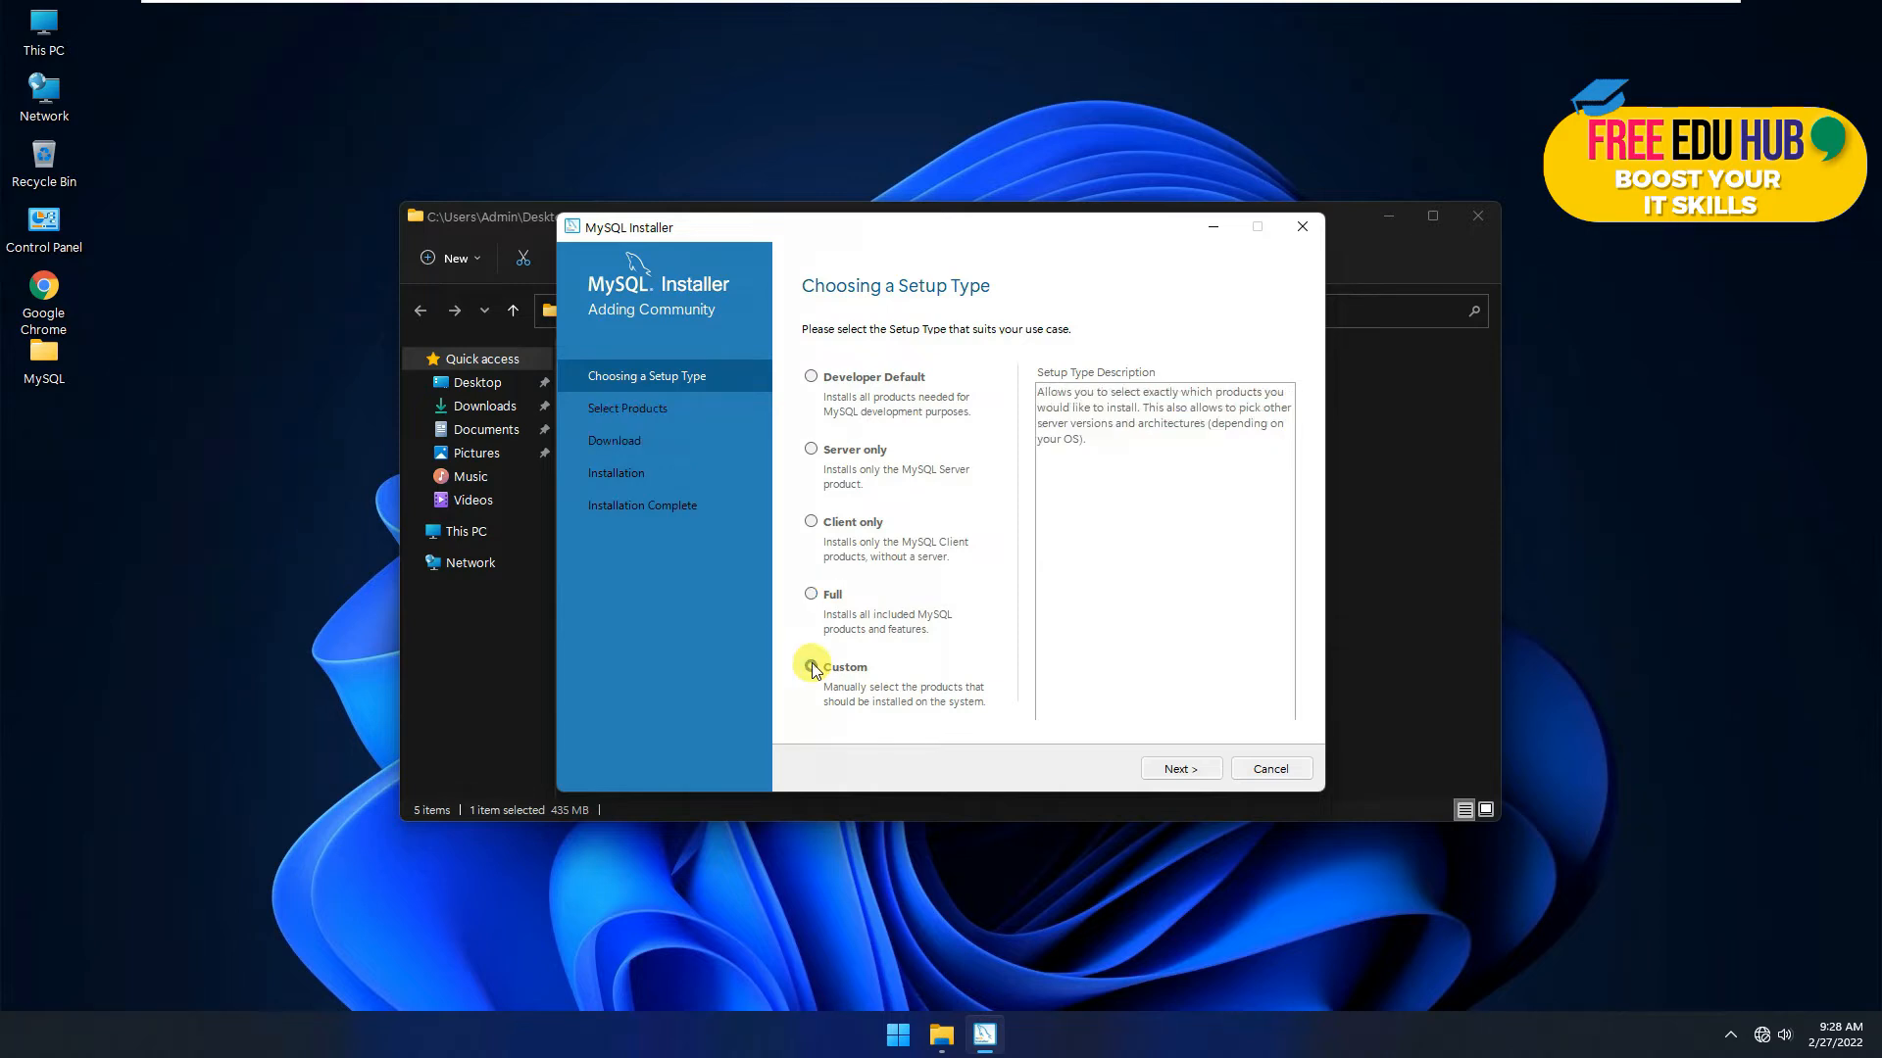
Step: Add MySQL Server 8.0.28 - X64 to the products to be installed
left_click(1176, 771)
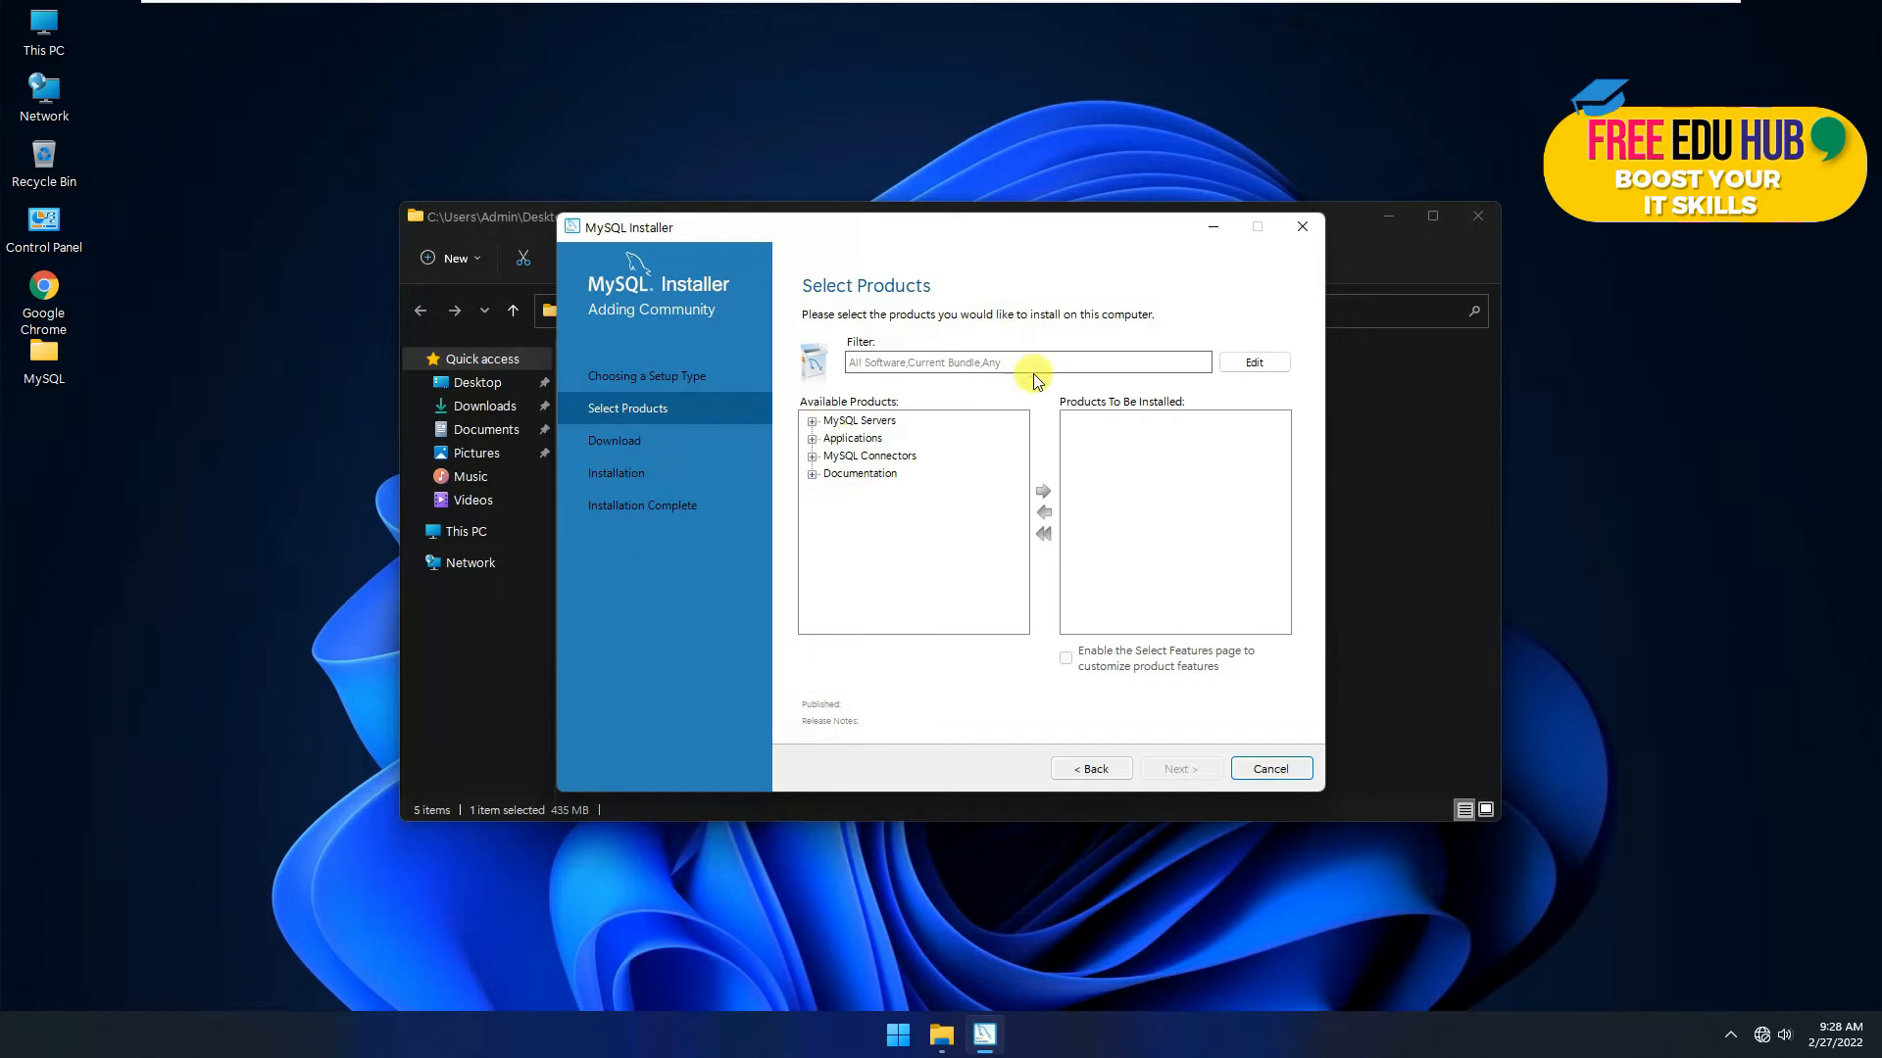
left_click(811, 422)
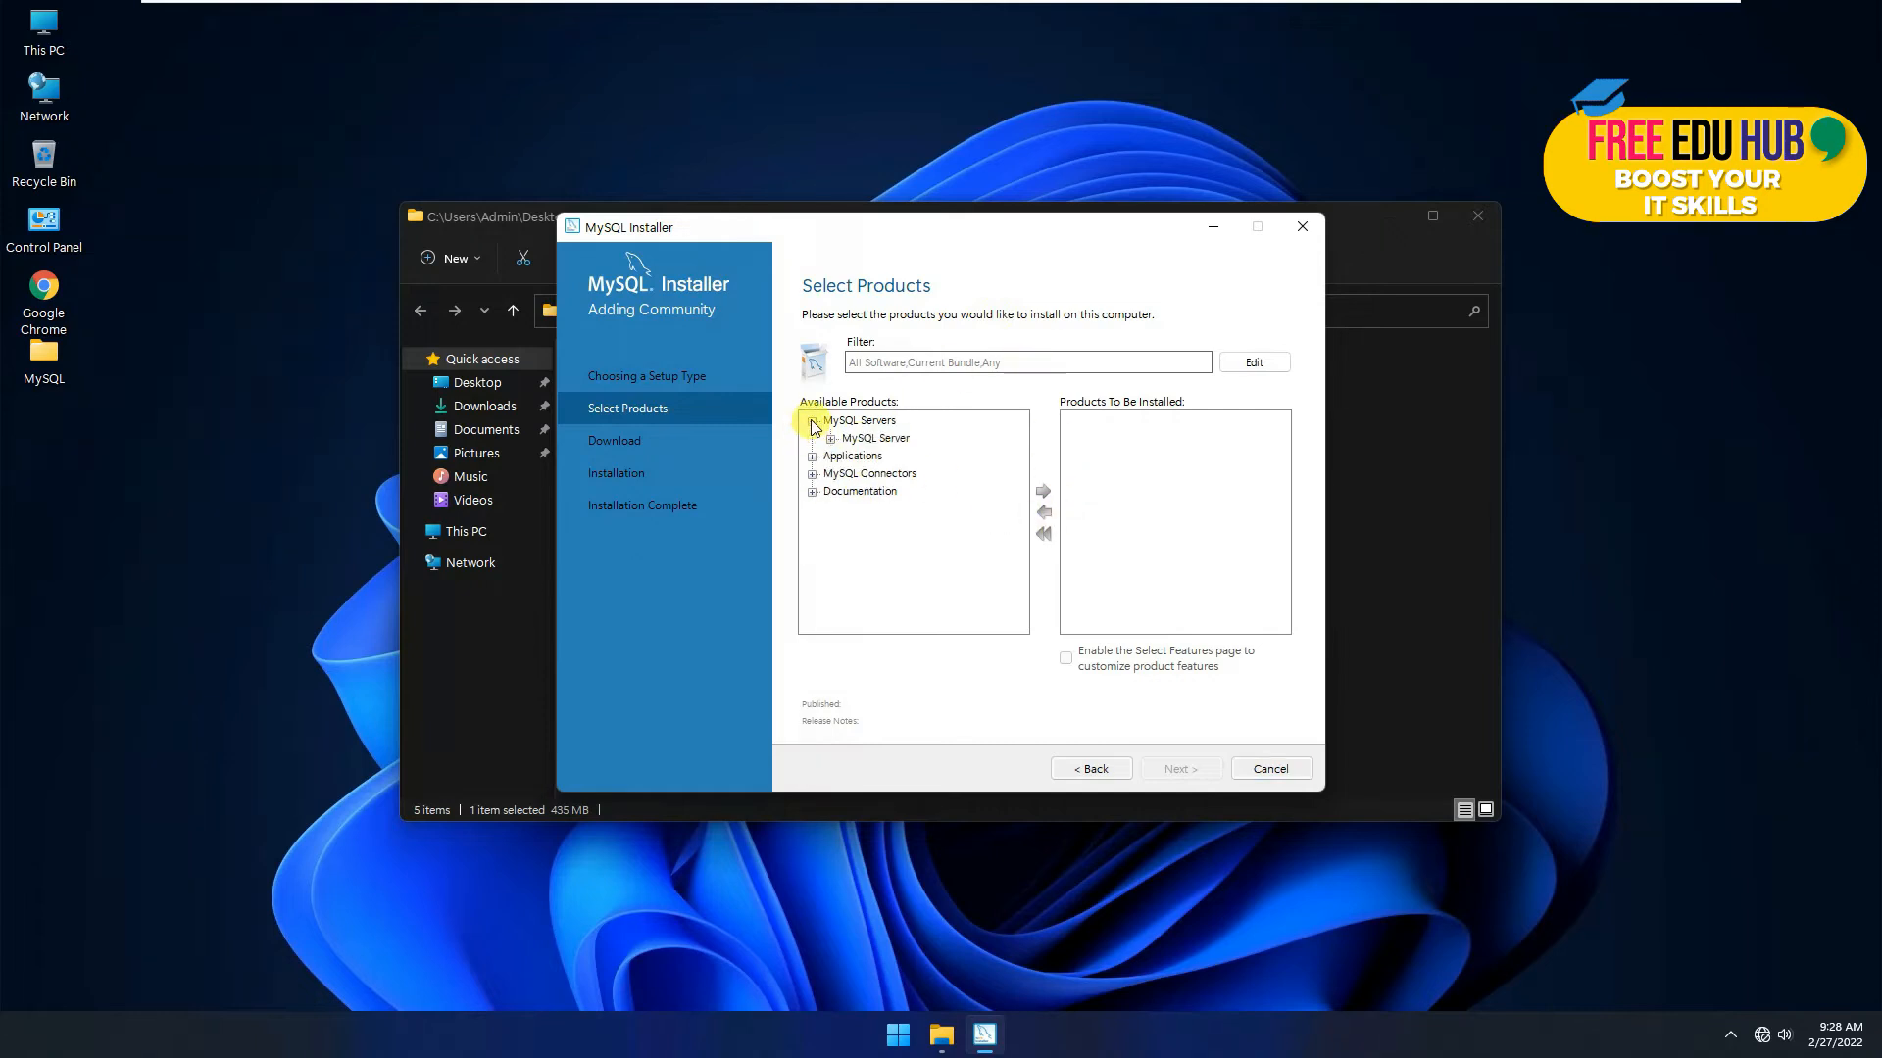
left_click(831, 439)
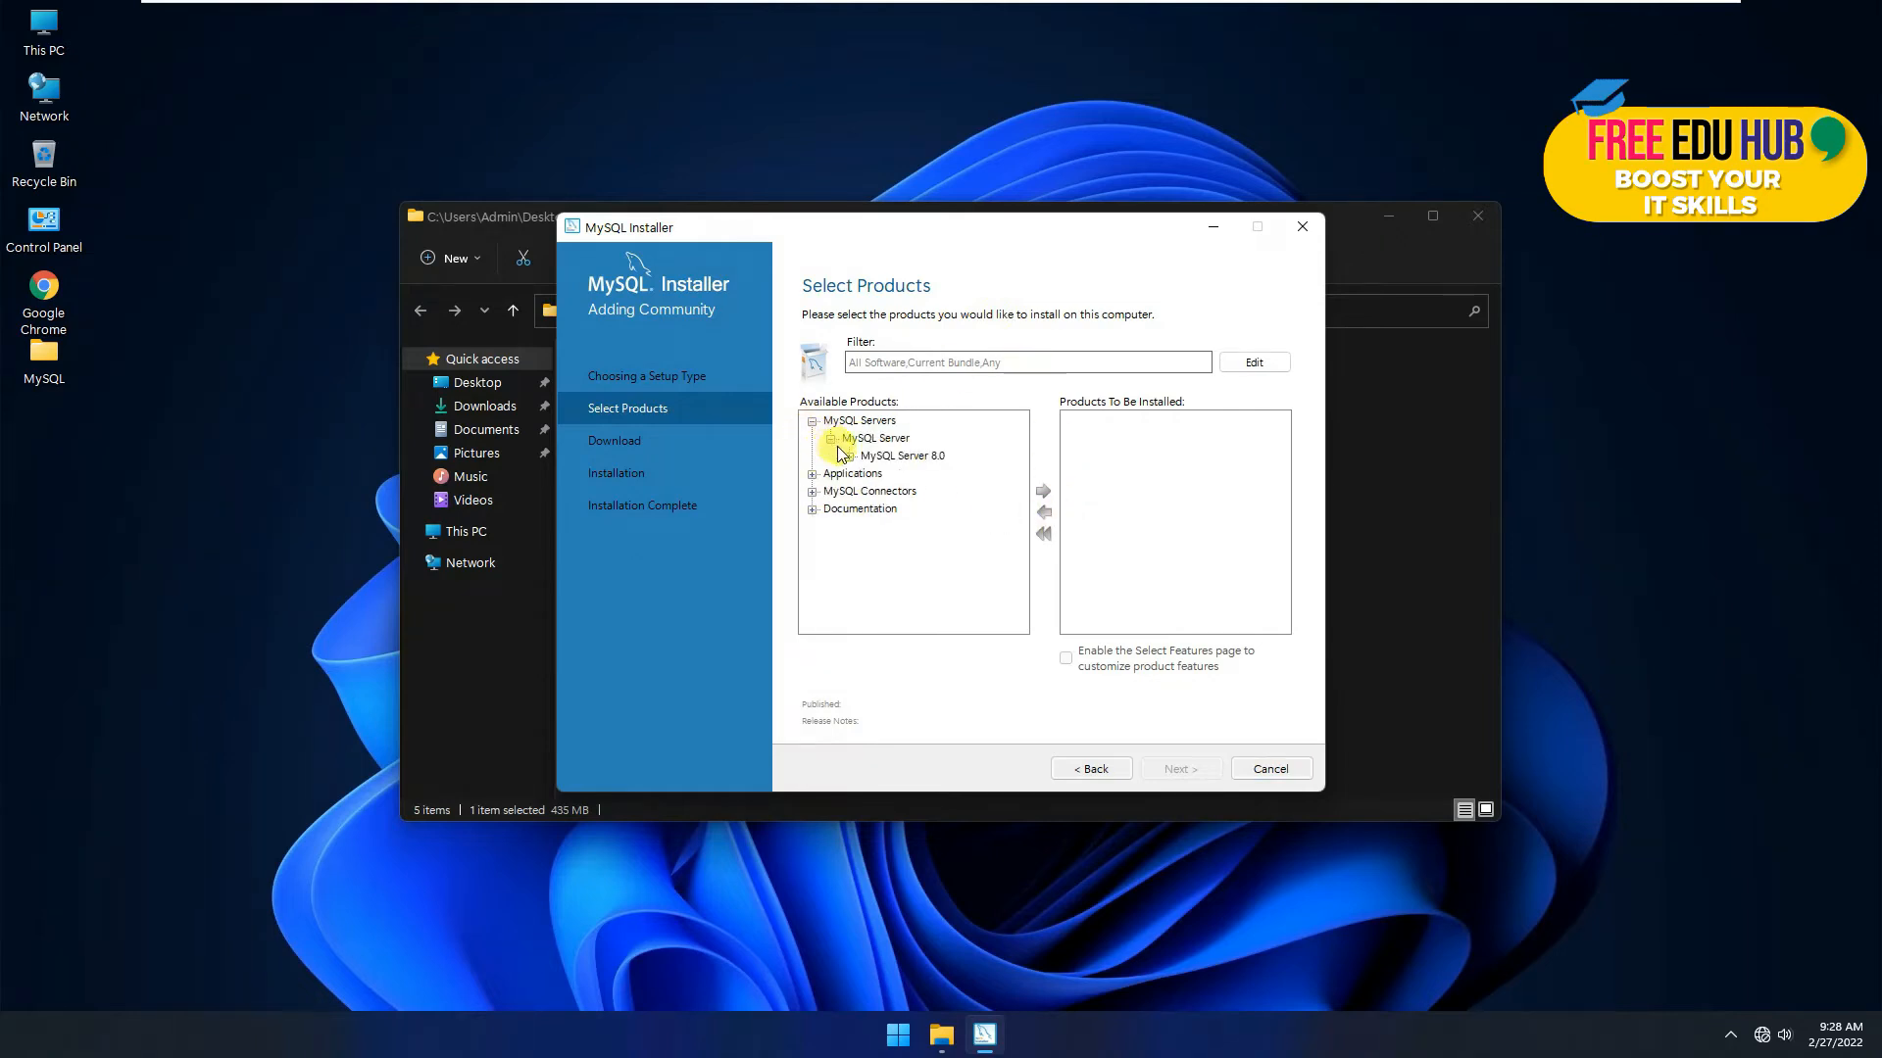
left_click(849, 456)
left_click(922, 475)
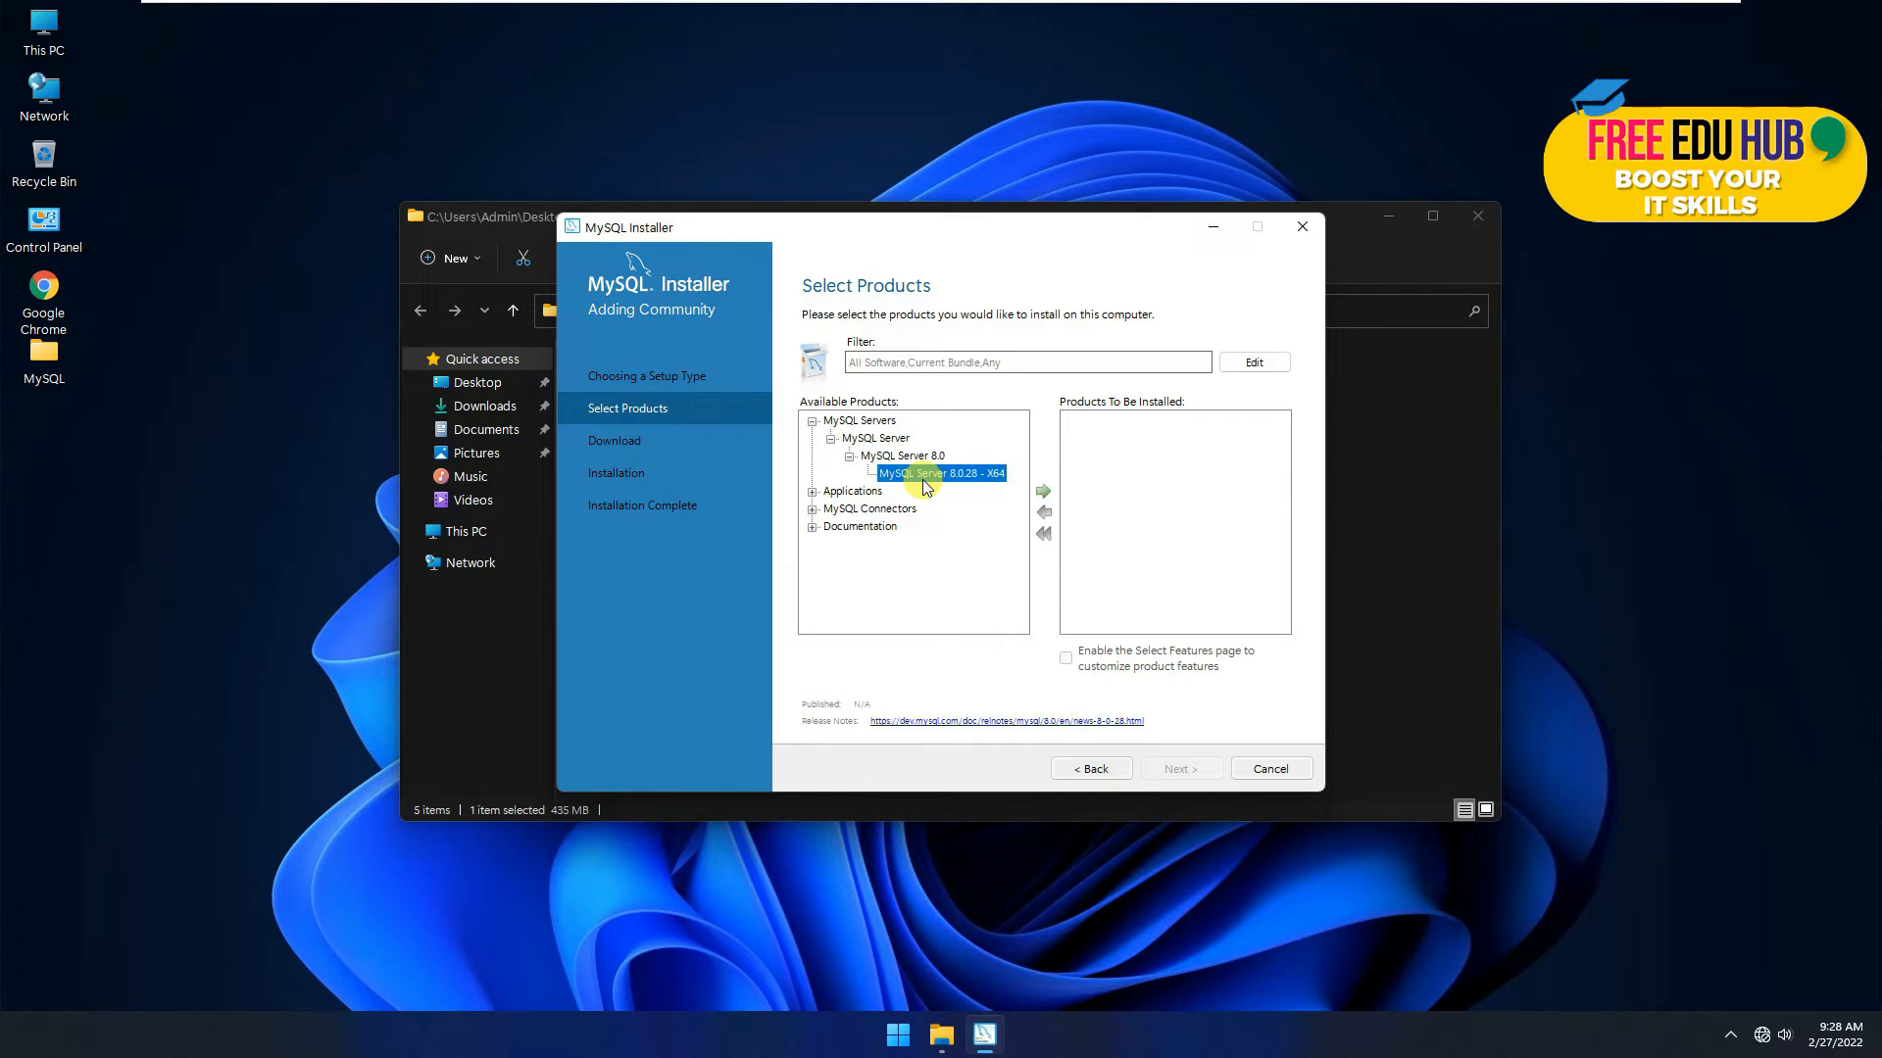
left_click(1043, 491)
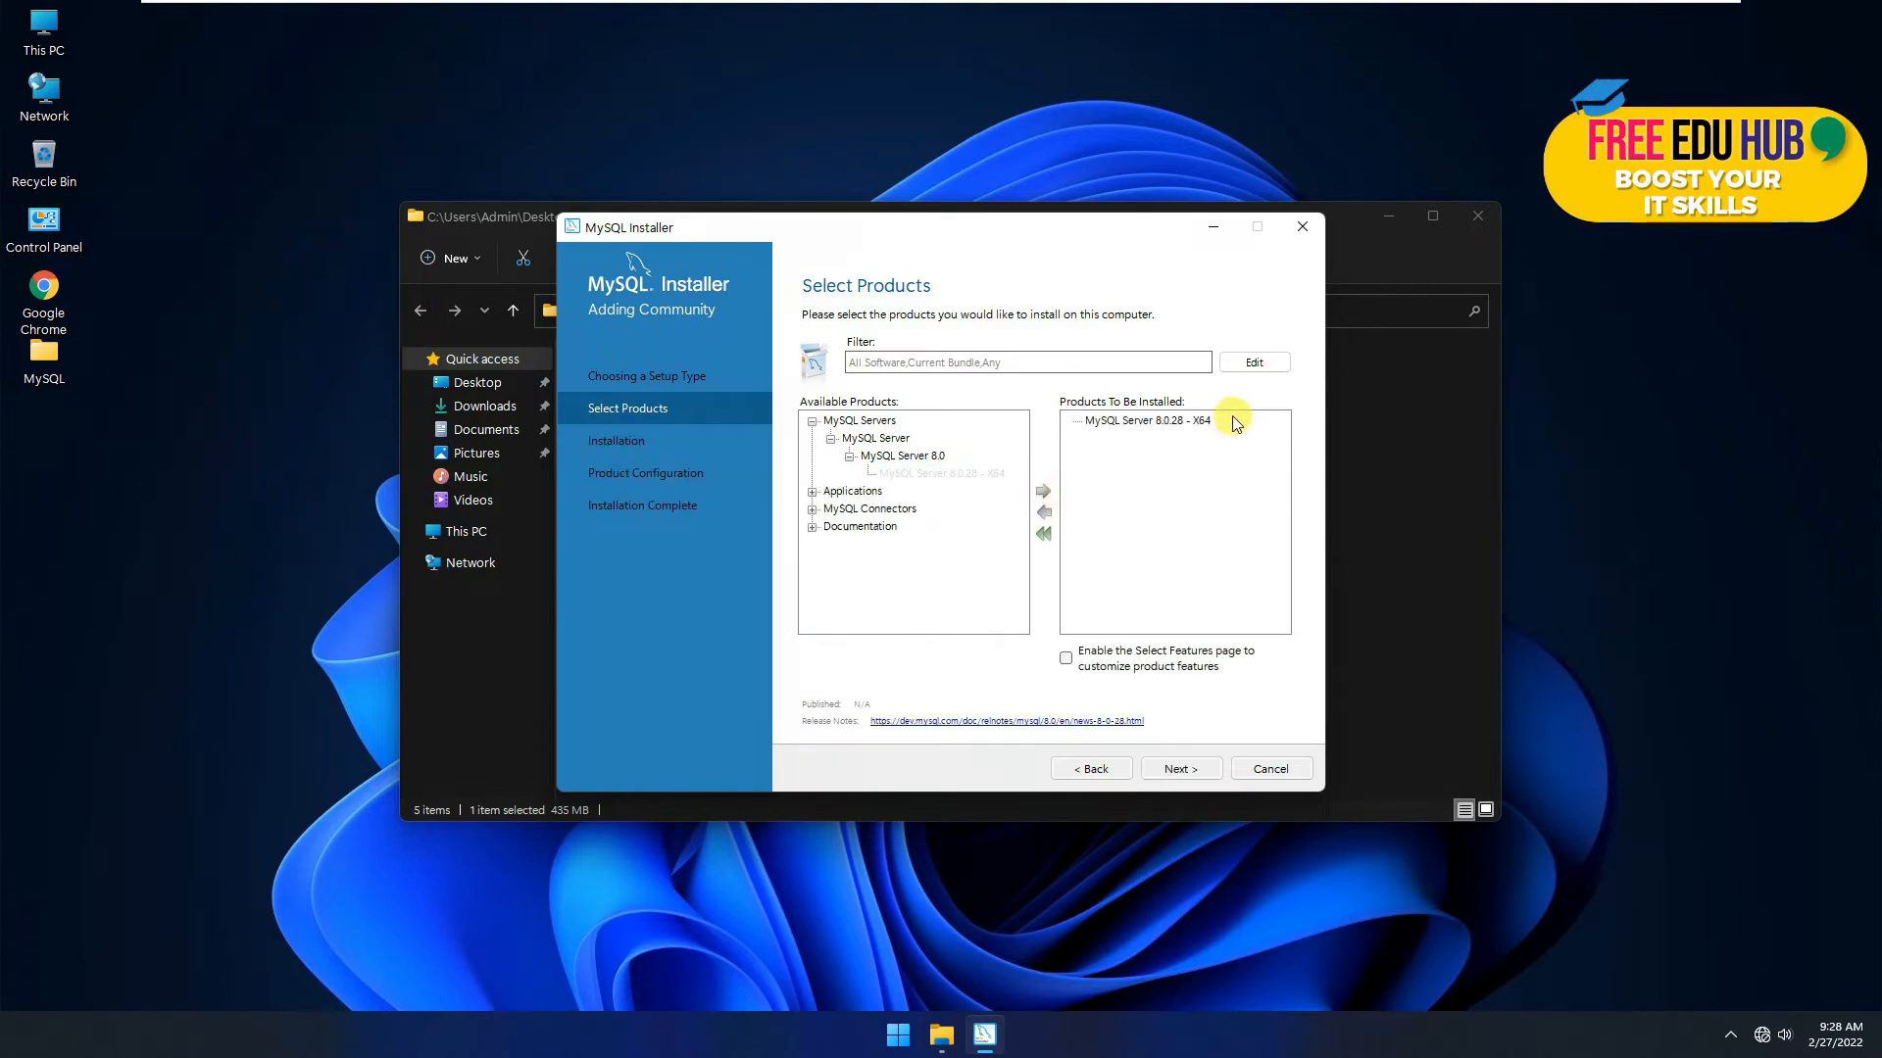
Step: Add Connector/ODBC 8.0.28 - X64 to the install list
left_click(811, 493)
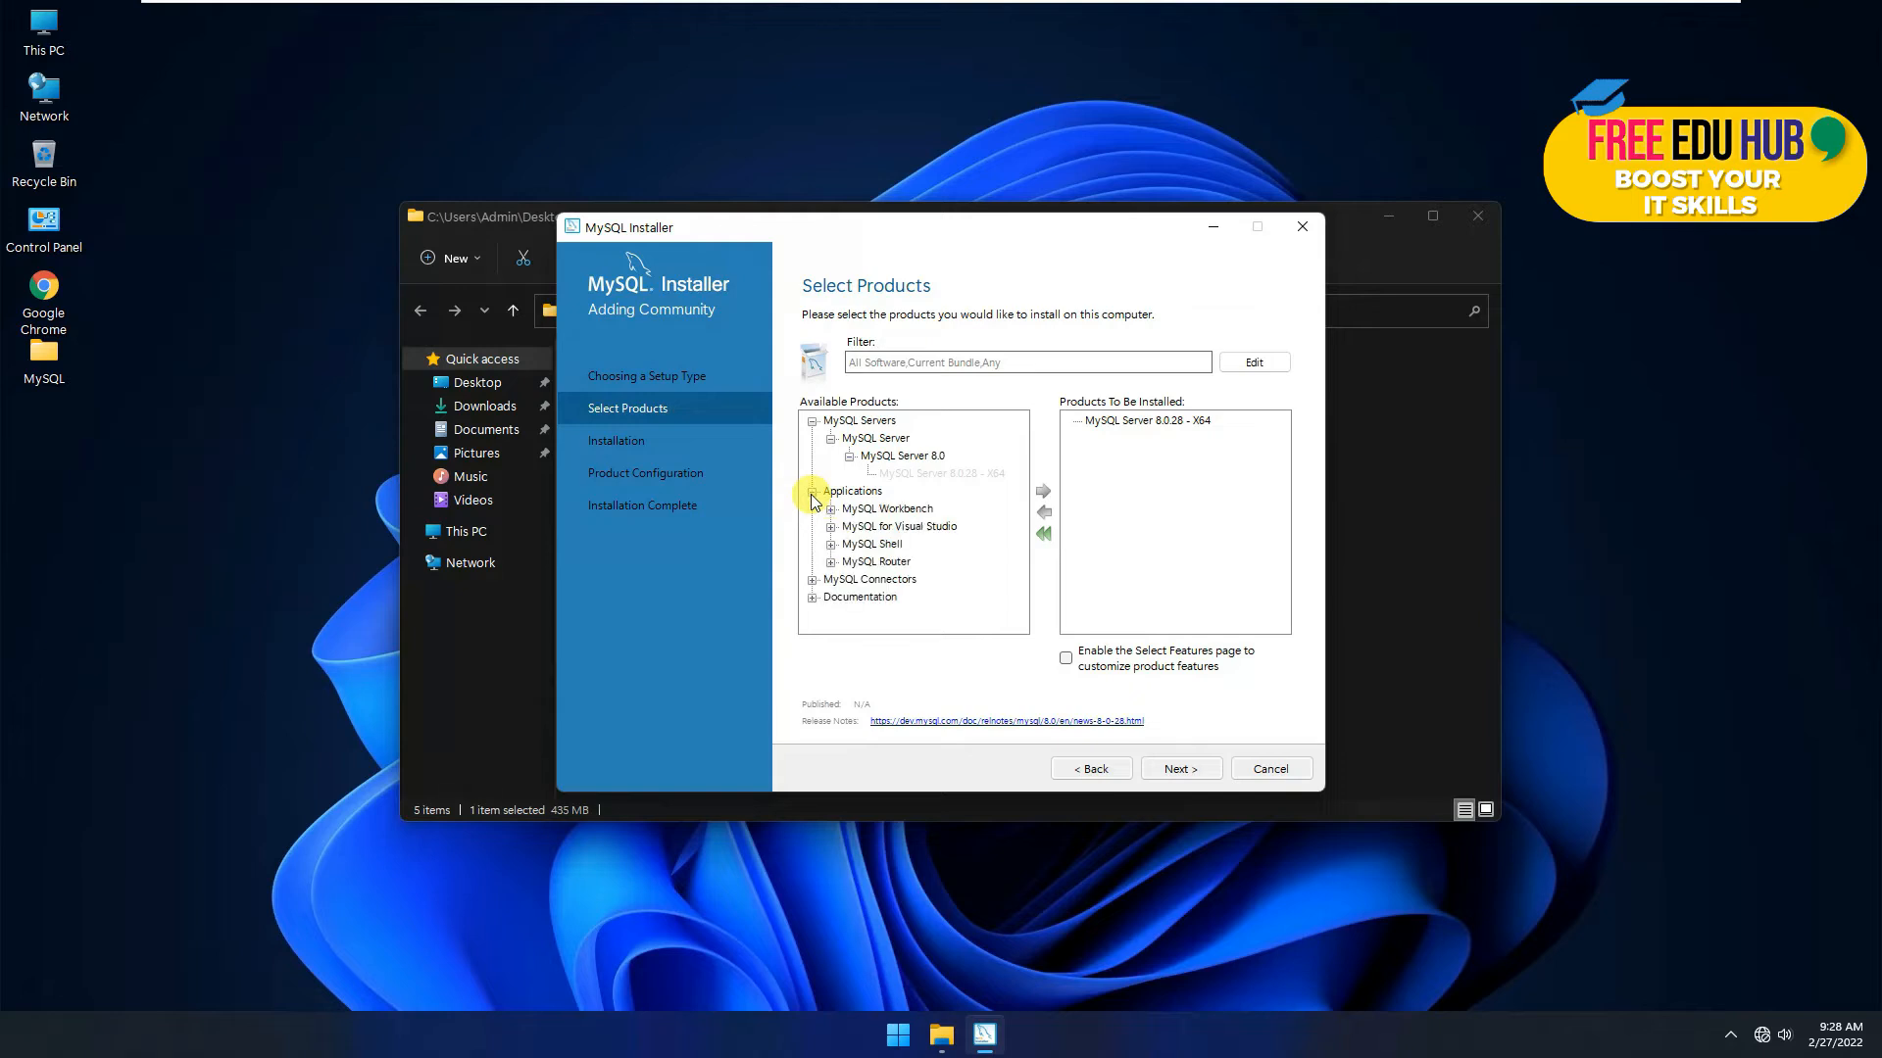
left_click(887, 510)
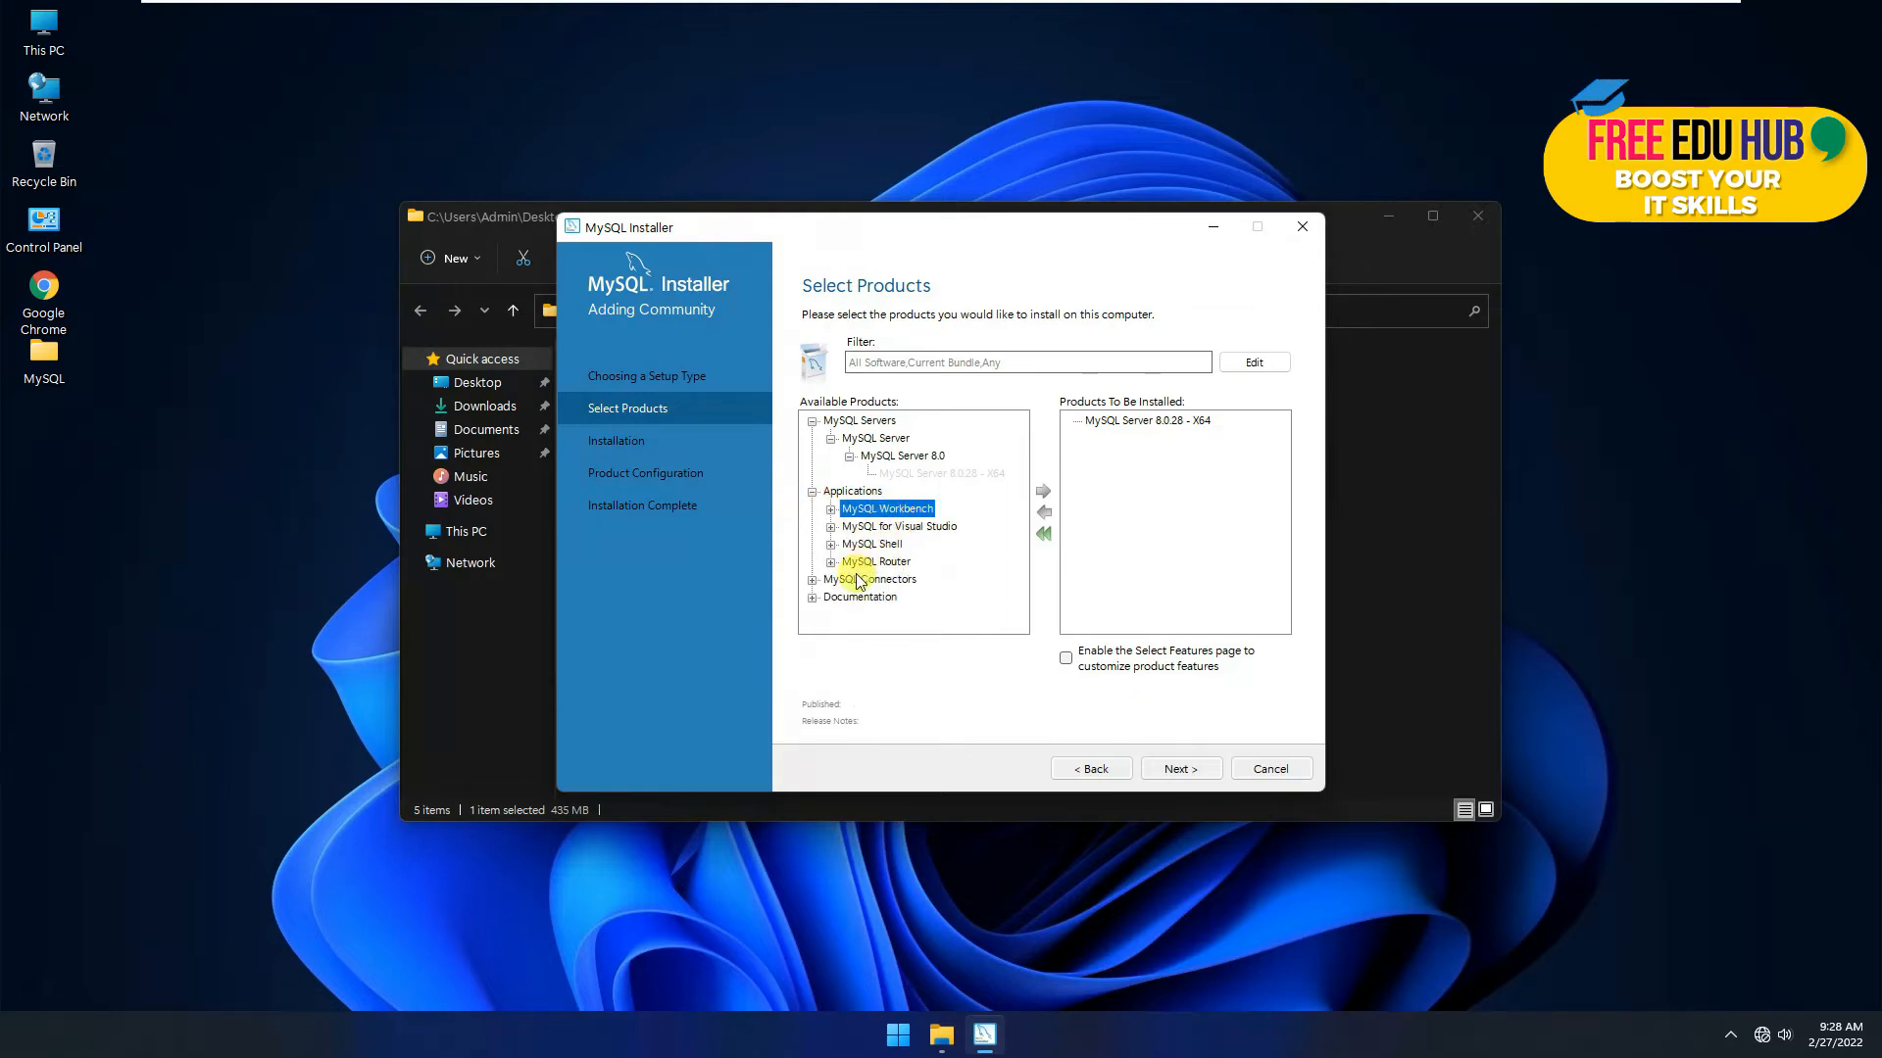
left_click(812, 580)
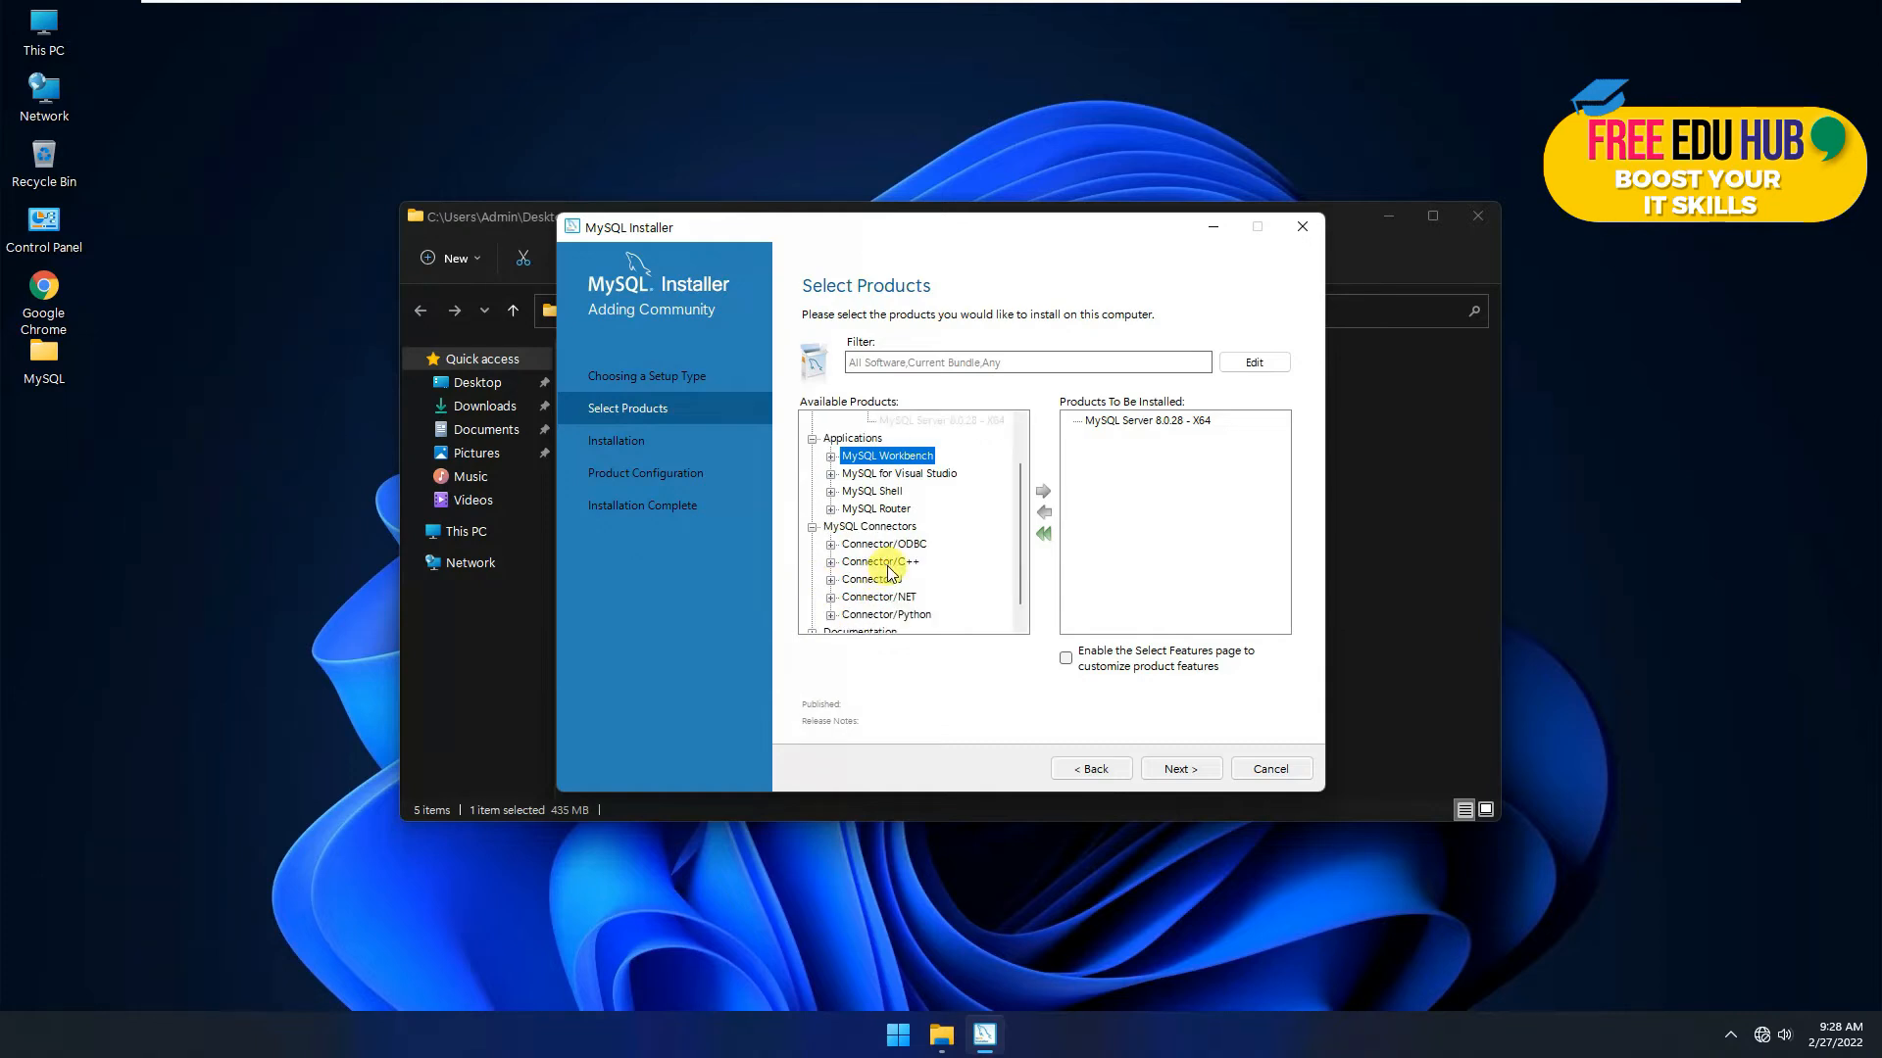
scroll(890, 572, "down", 1)
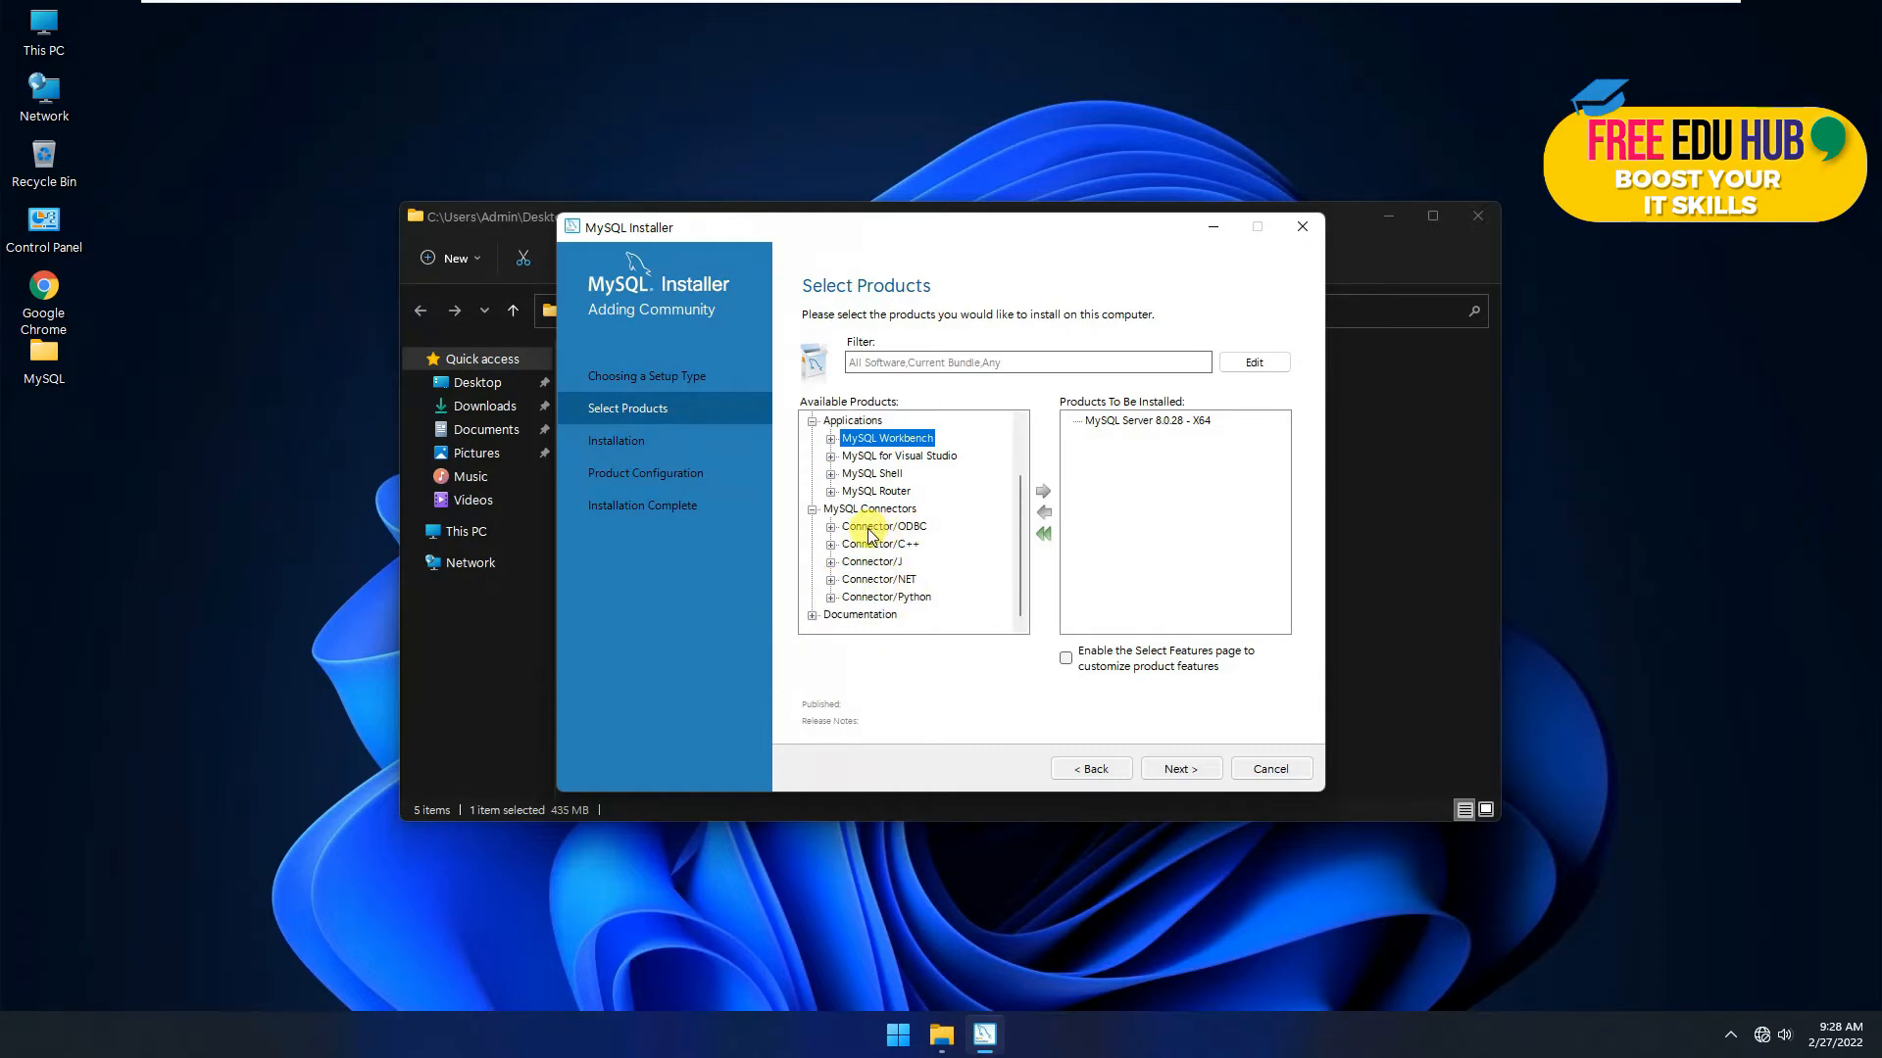
left_click(830, 528)
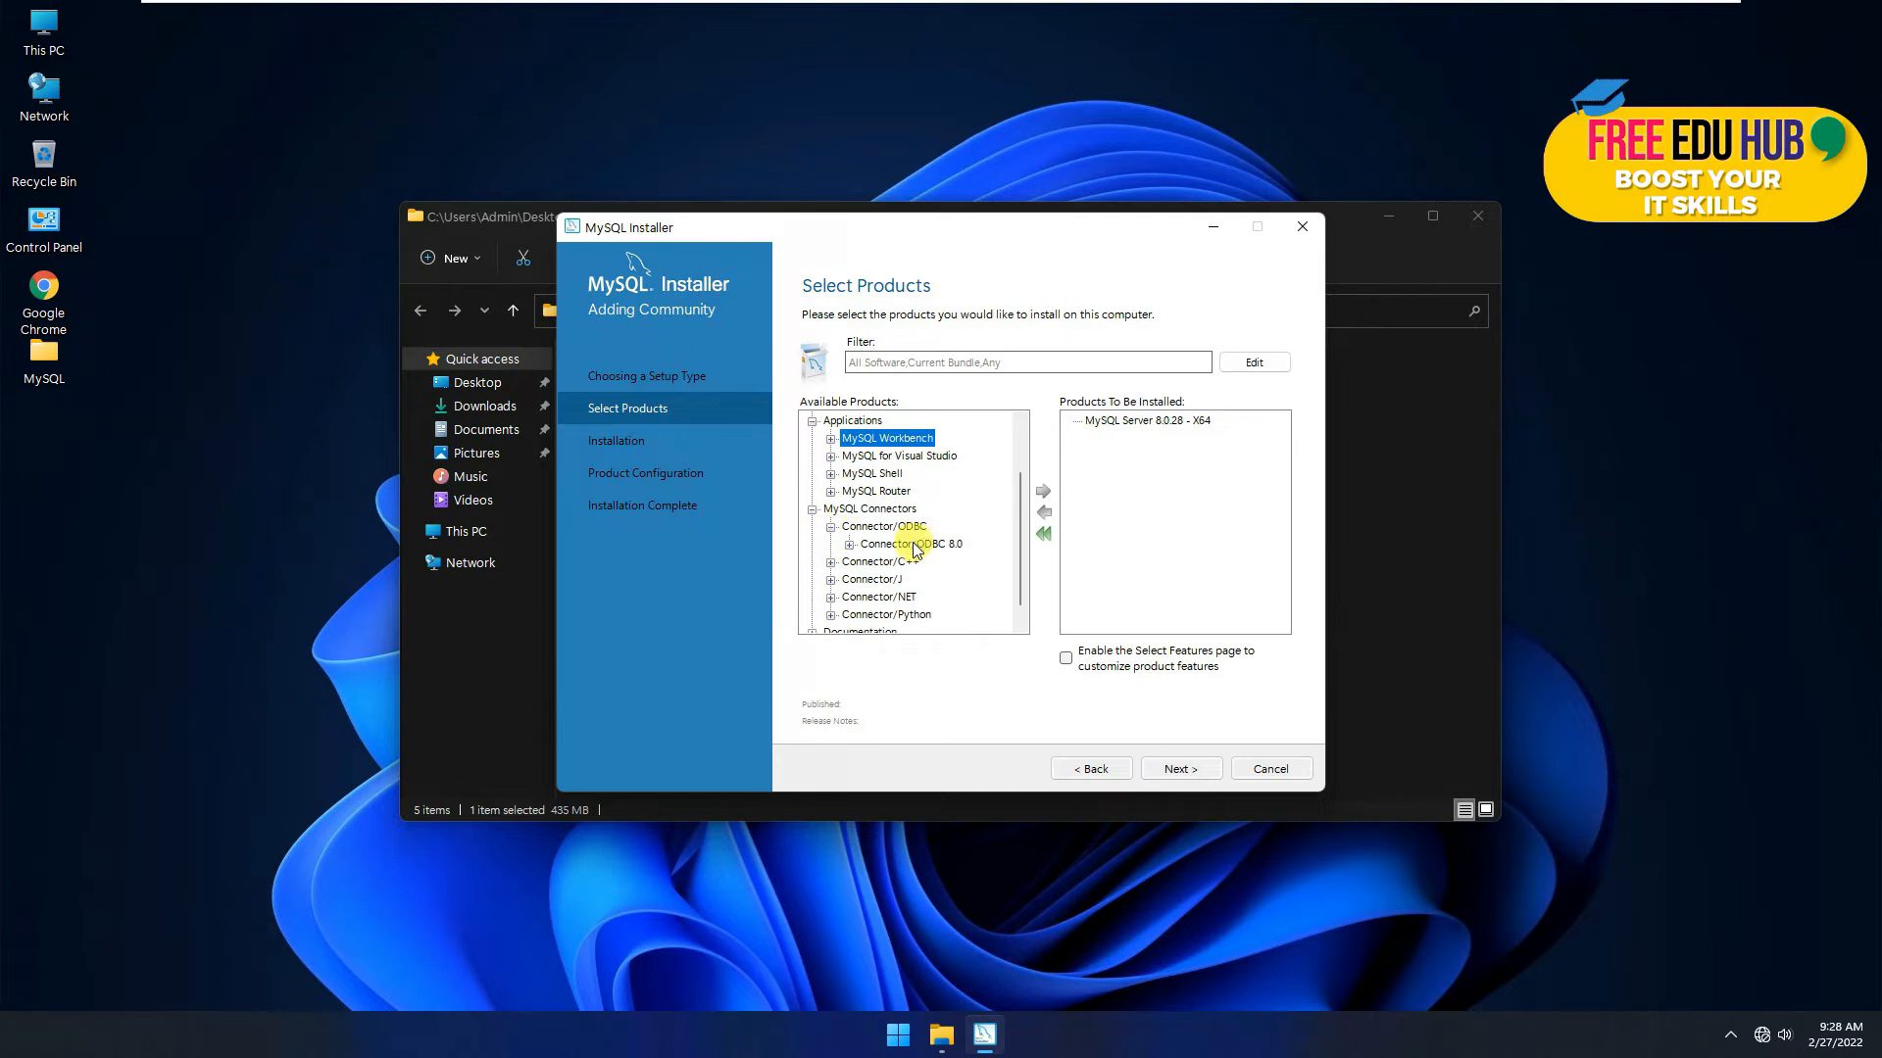
double_click(916, 546)
left_click_drag(894, 628, 906, 627)
left_click(938, 561)
left_click(1043, 491)
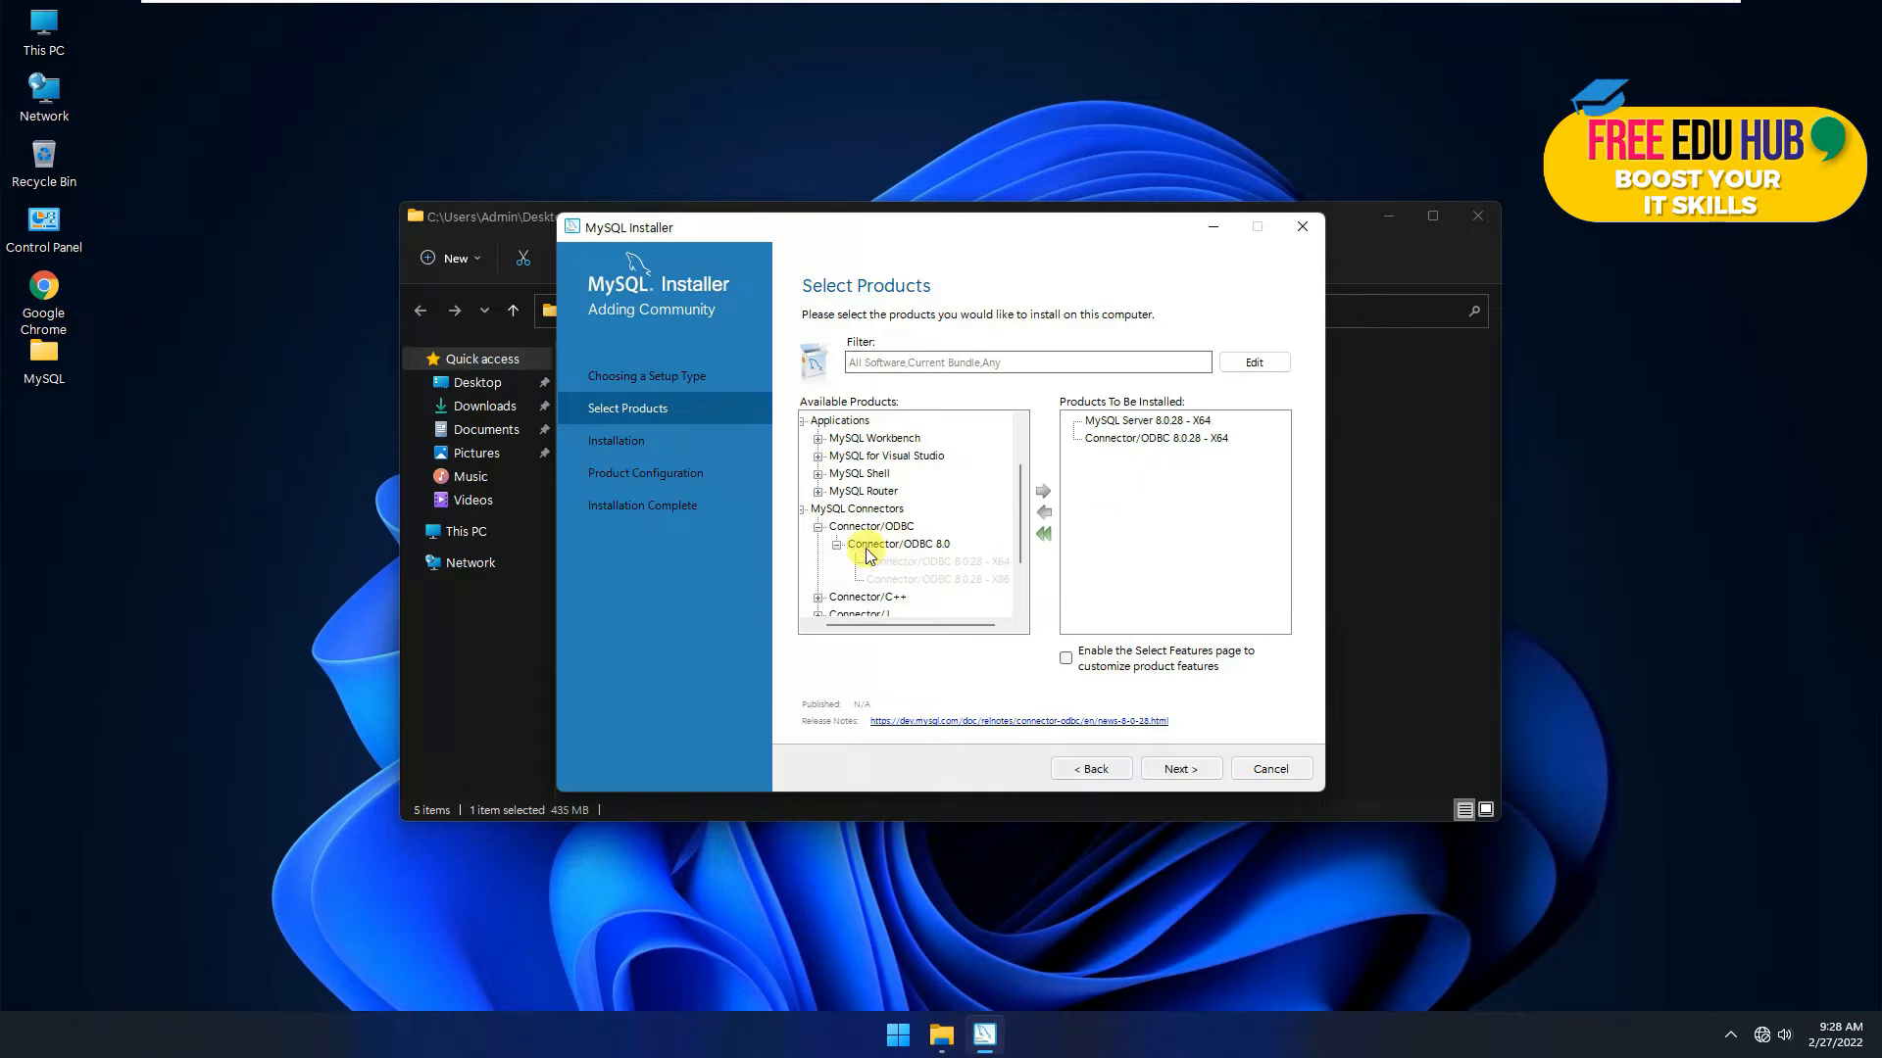
Step: Expand the Documentation group to review the remaining available products
scroll(868, 556, "down", 1)
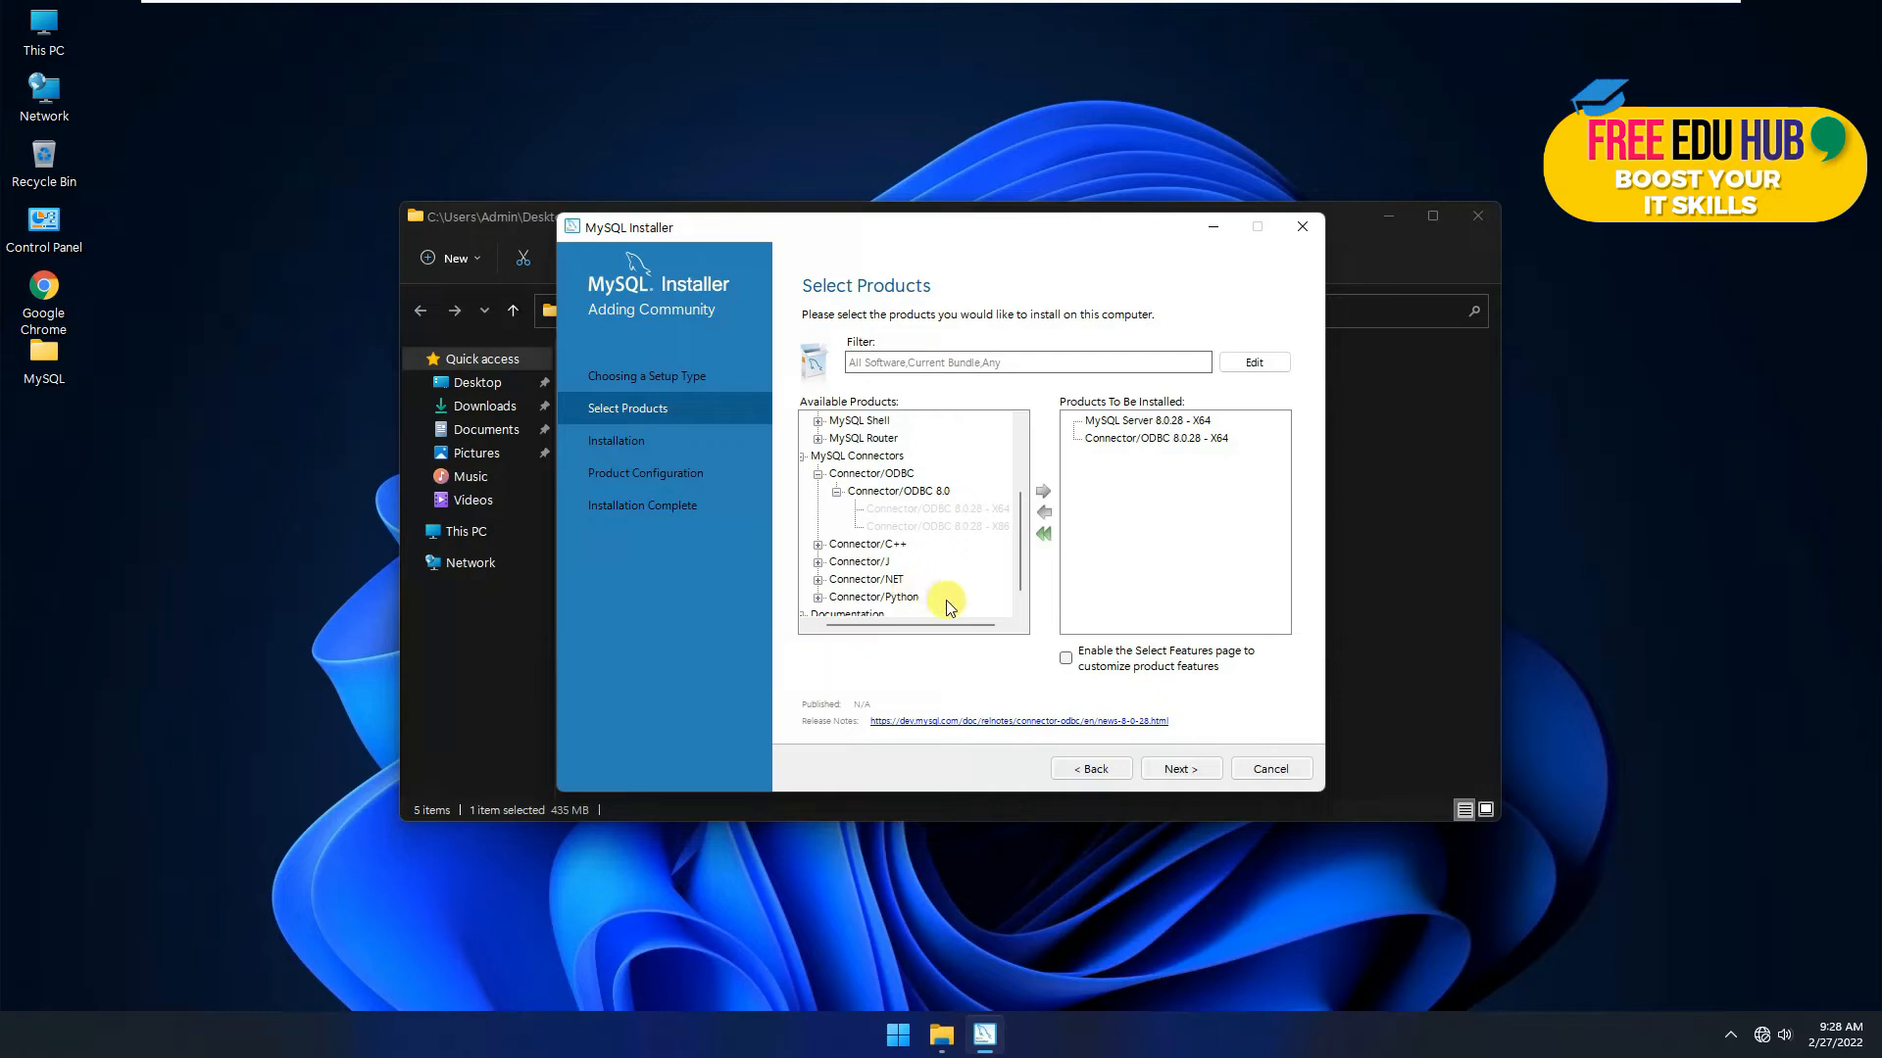
scroll(921, 606, "down", 1)
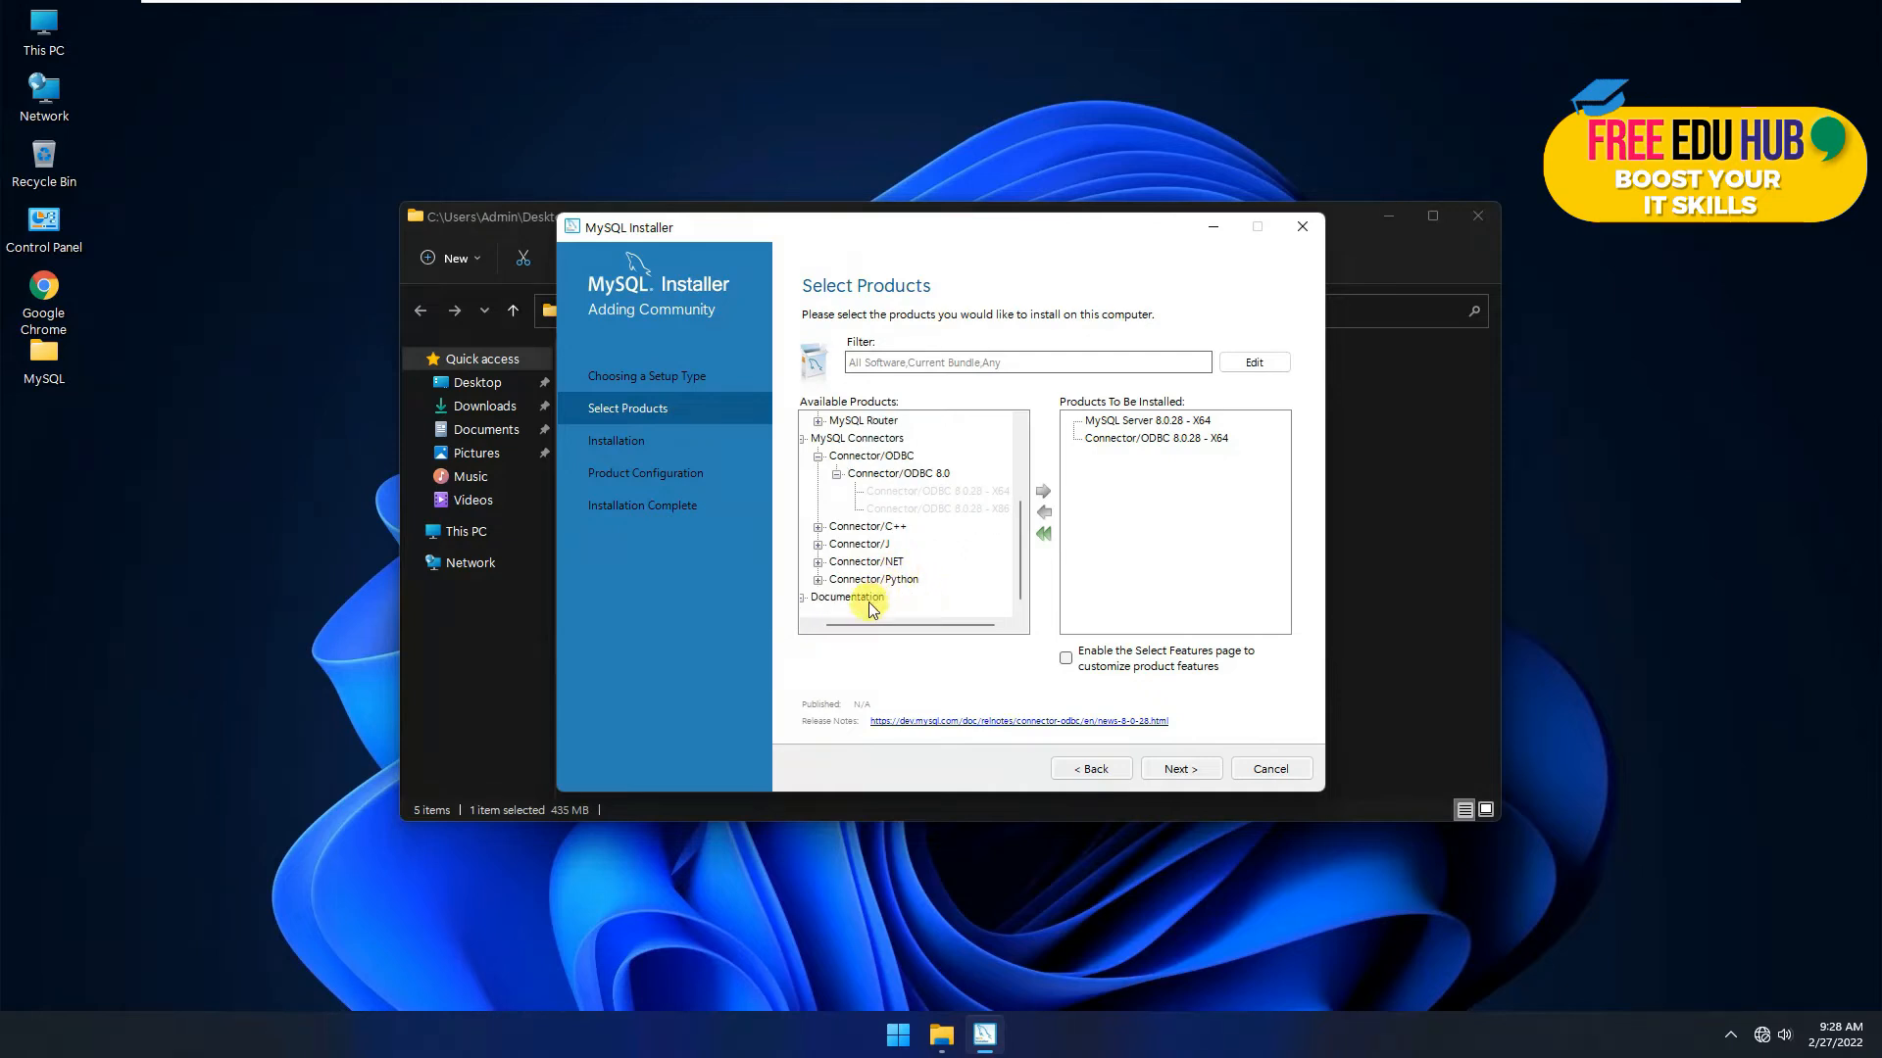
left_click_drag(894, 629, 812, 617)
left_click(812, 597)
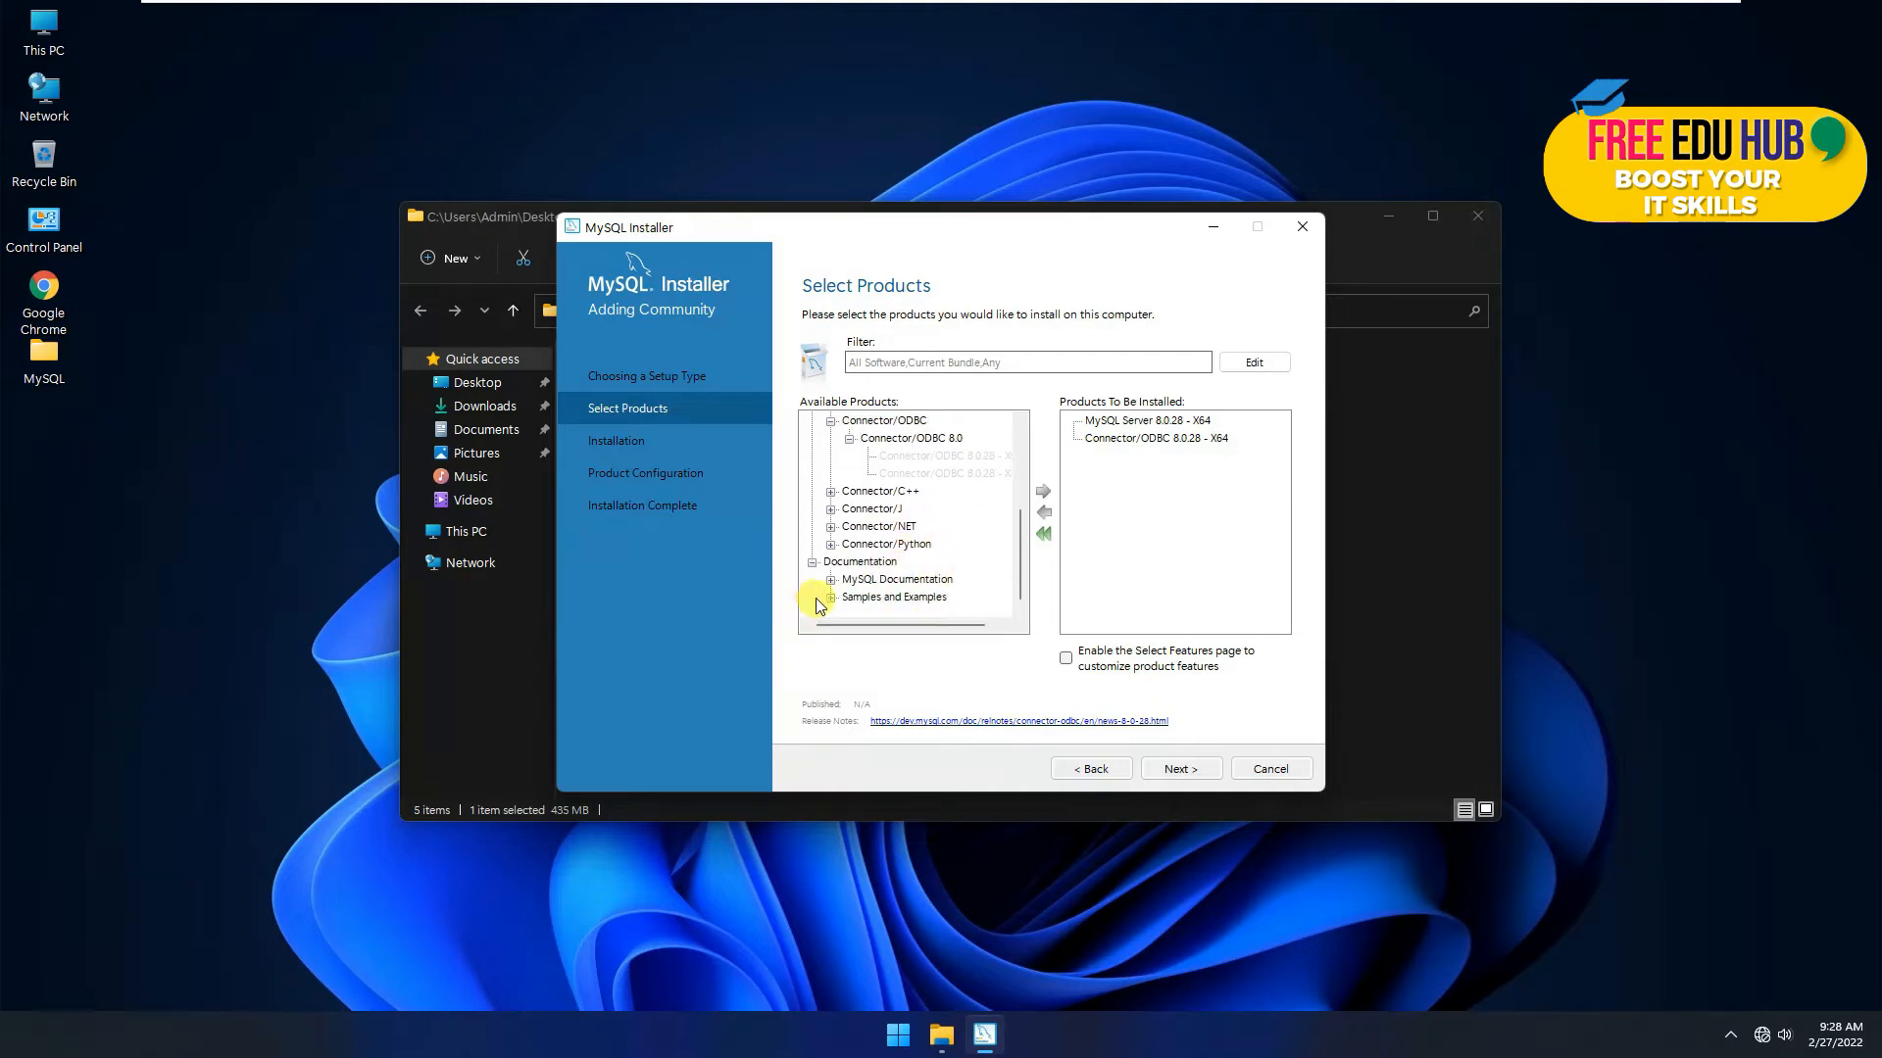
scroll(920, 602, "up", 2)
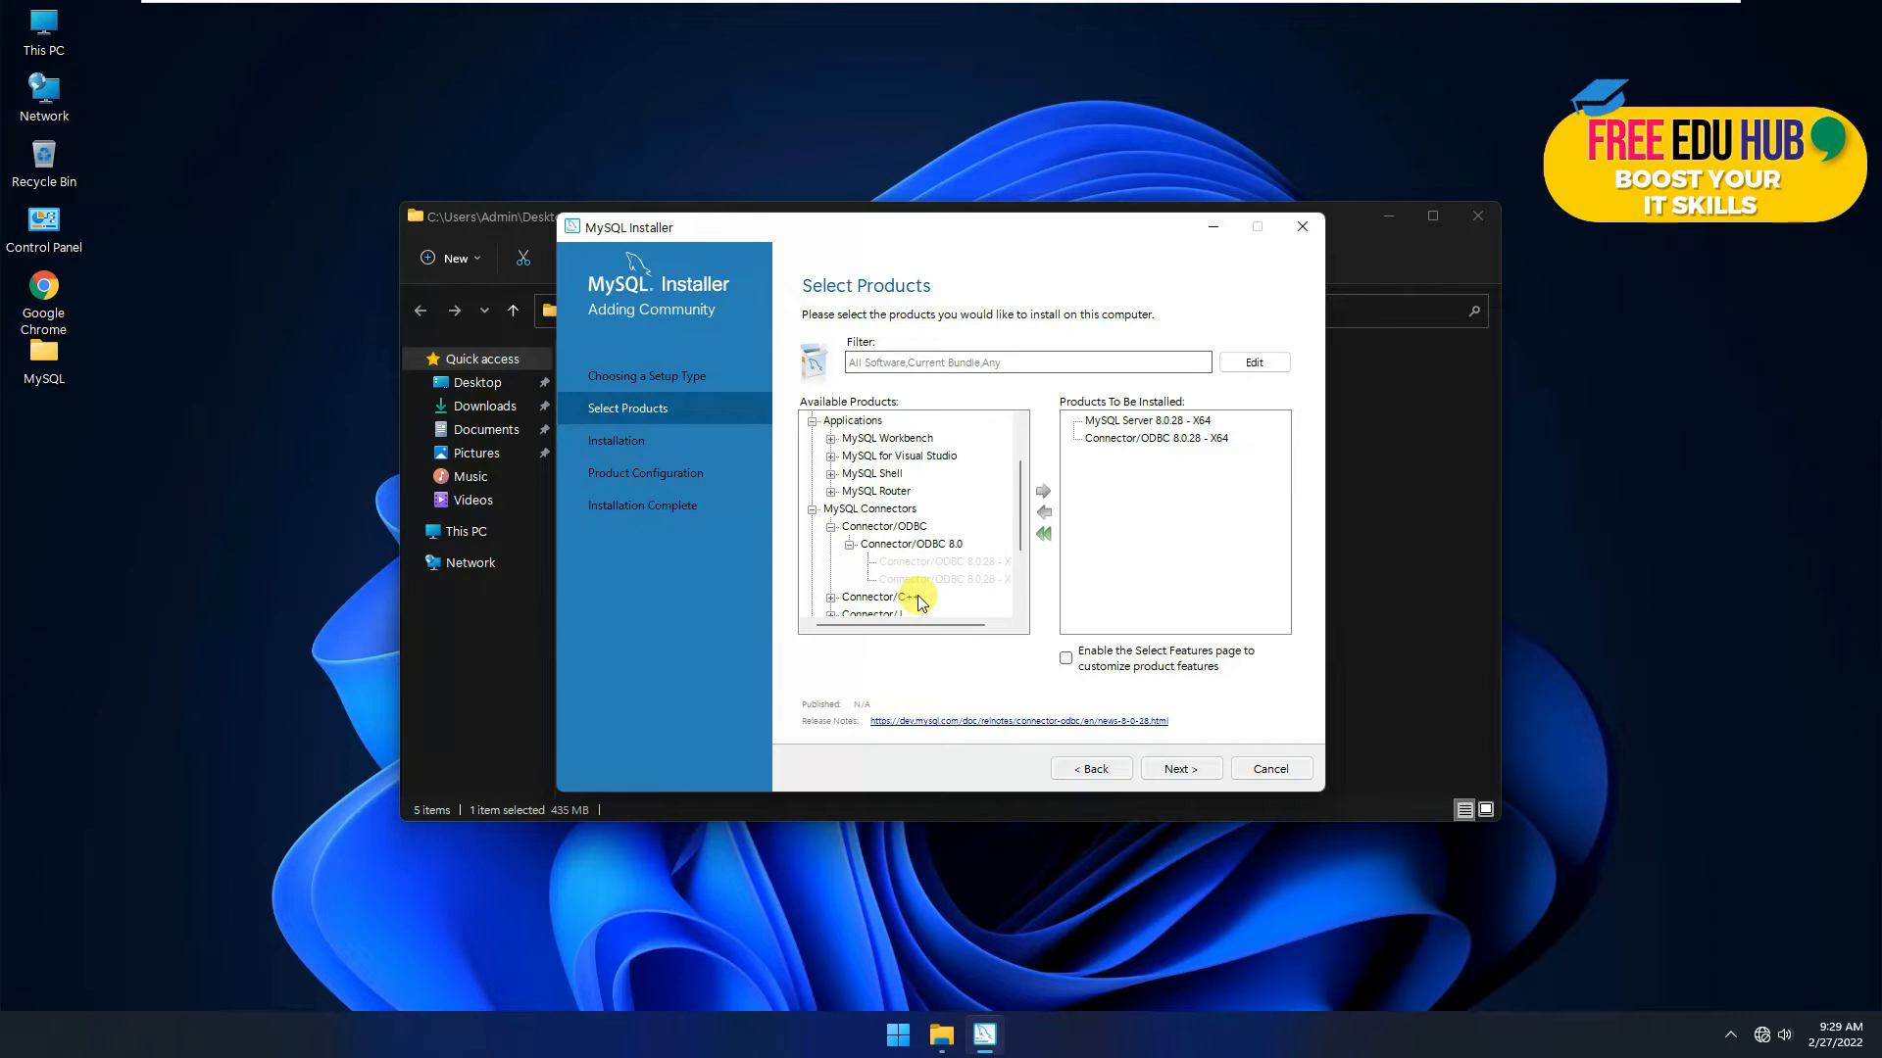
scroll(921, 602, "down", 2)
scroll(921, 602, "up", 3)
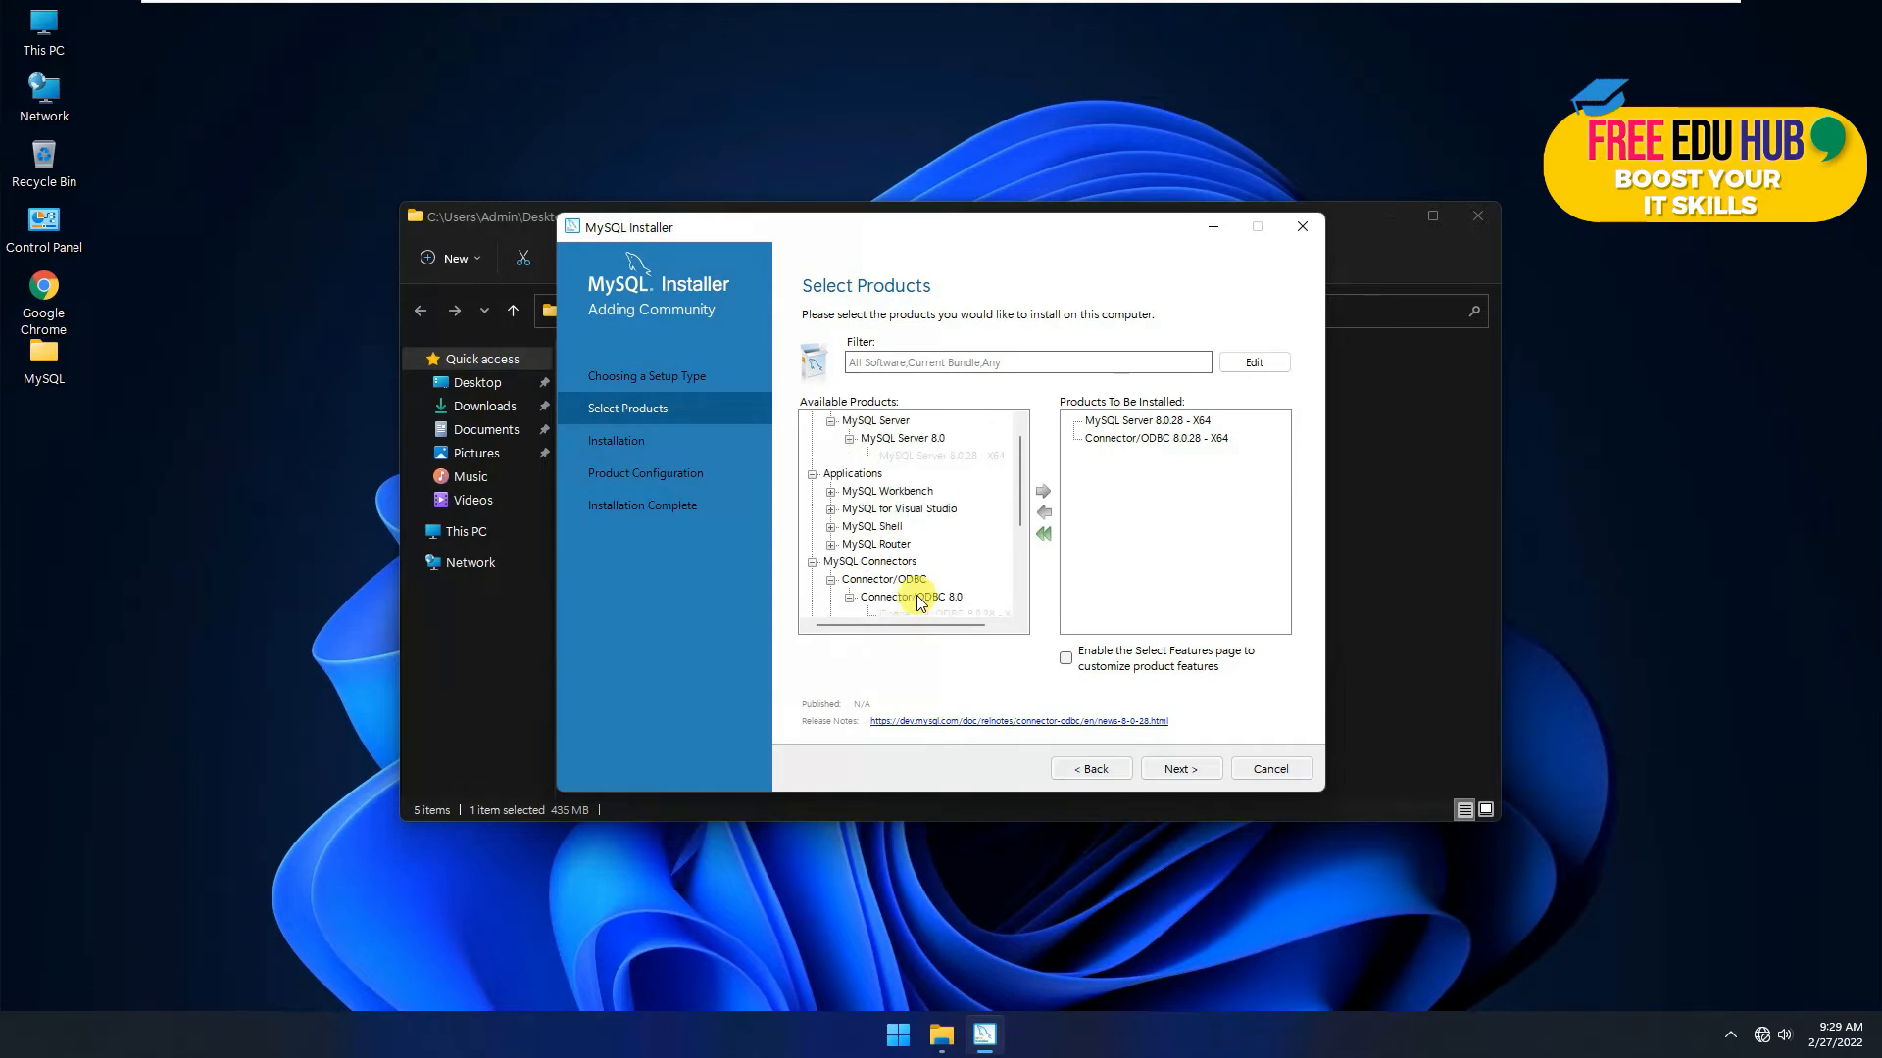
Step: Inspect the MySQL Shell 8.0.28 - X64 build, then install the selected Server and Connector/ODBC
left_click(875, 528)
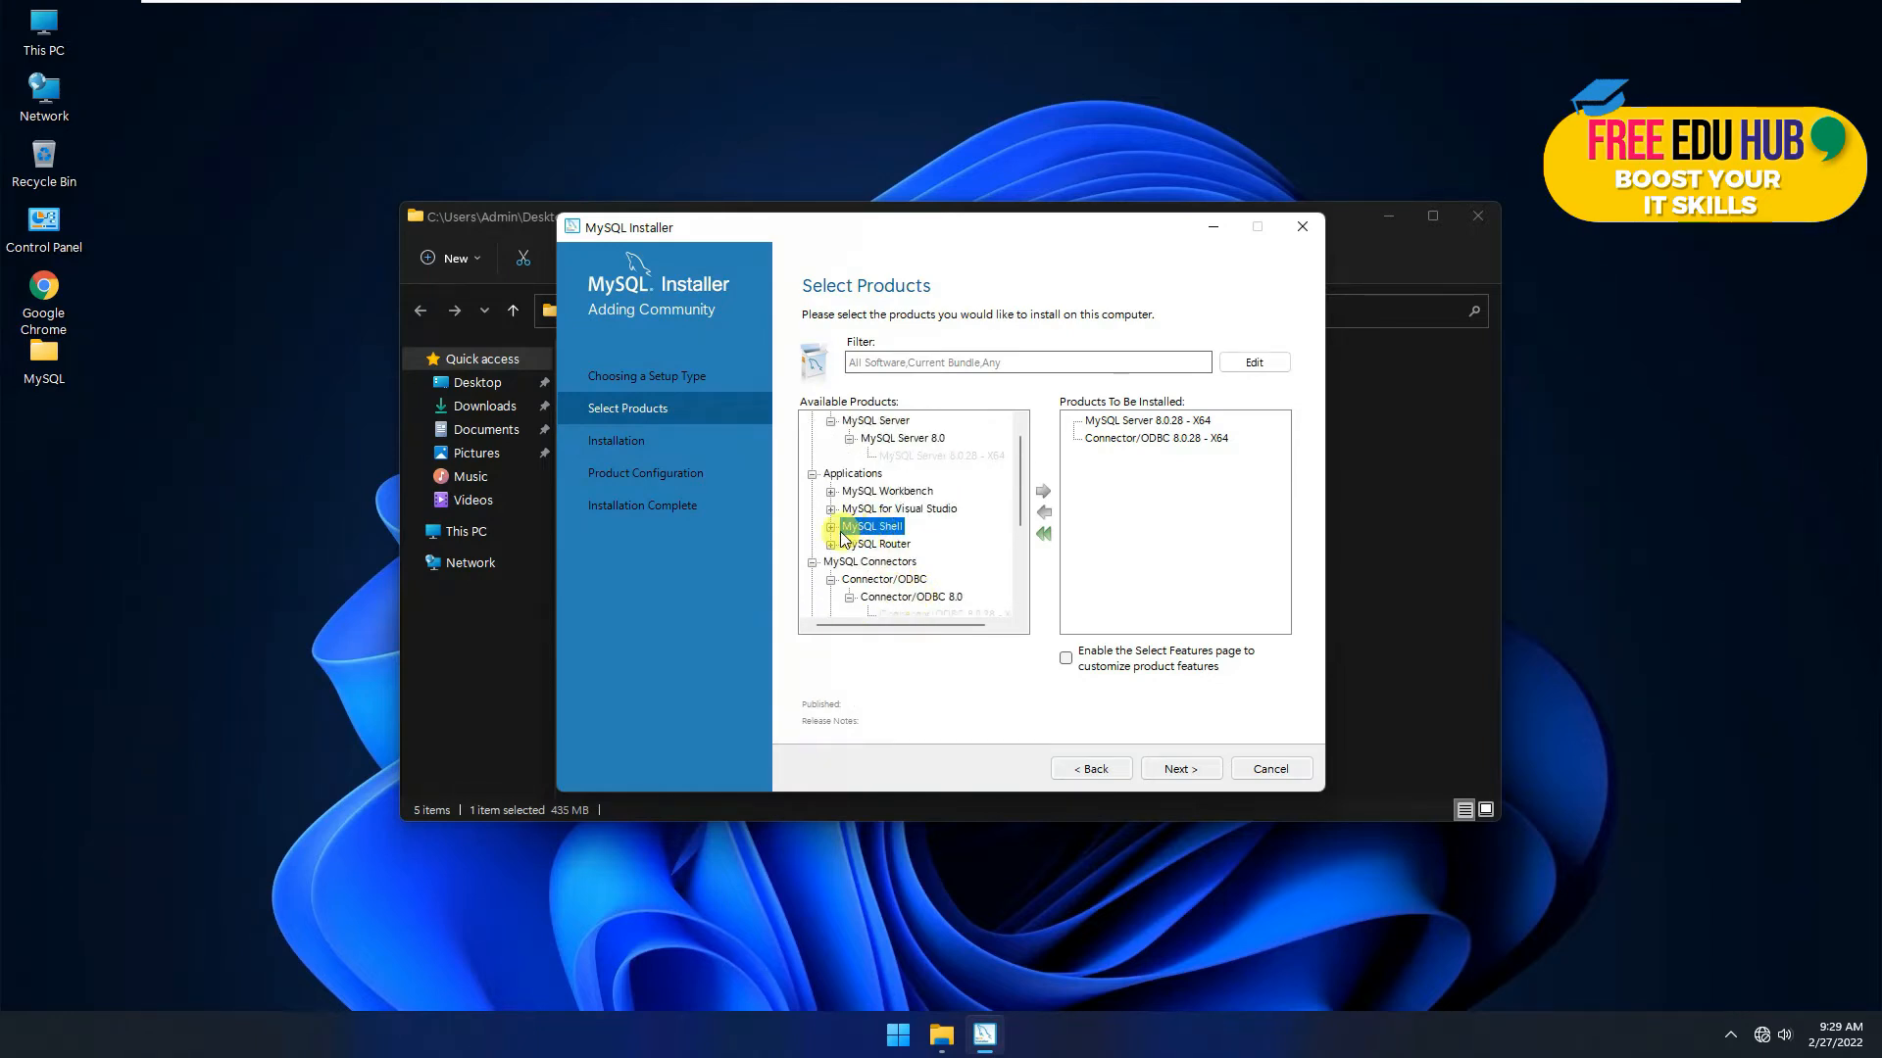
left_click(830, 527)
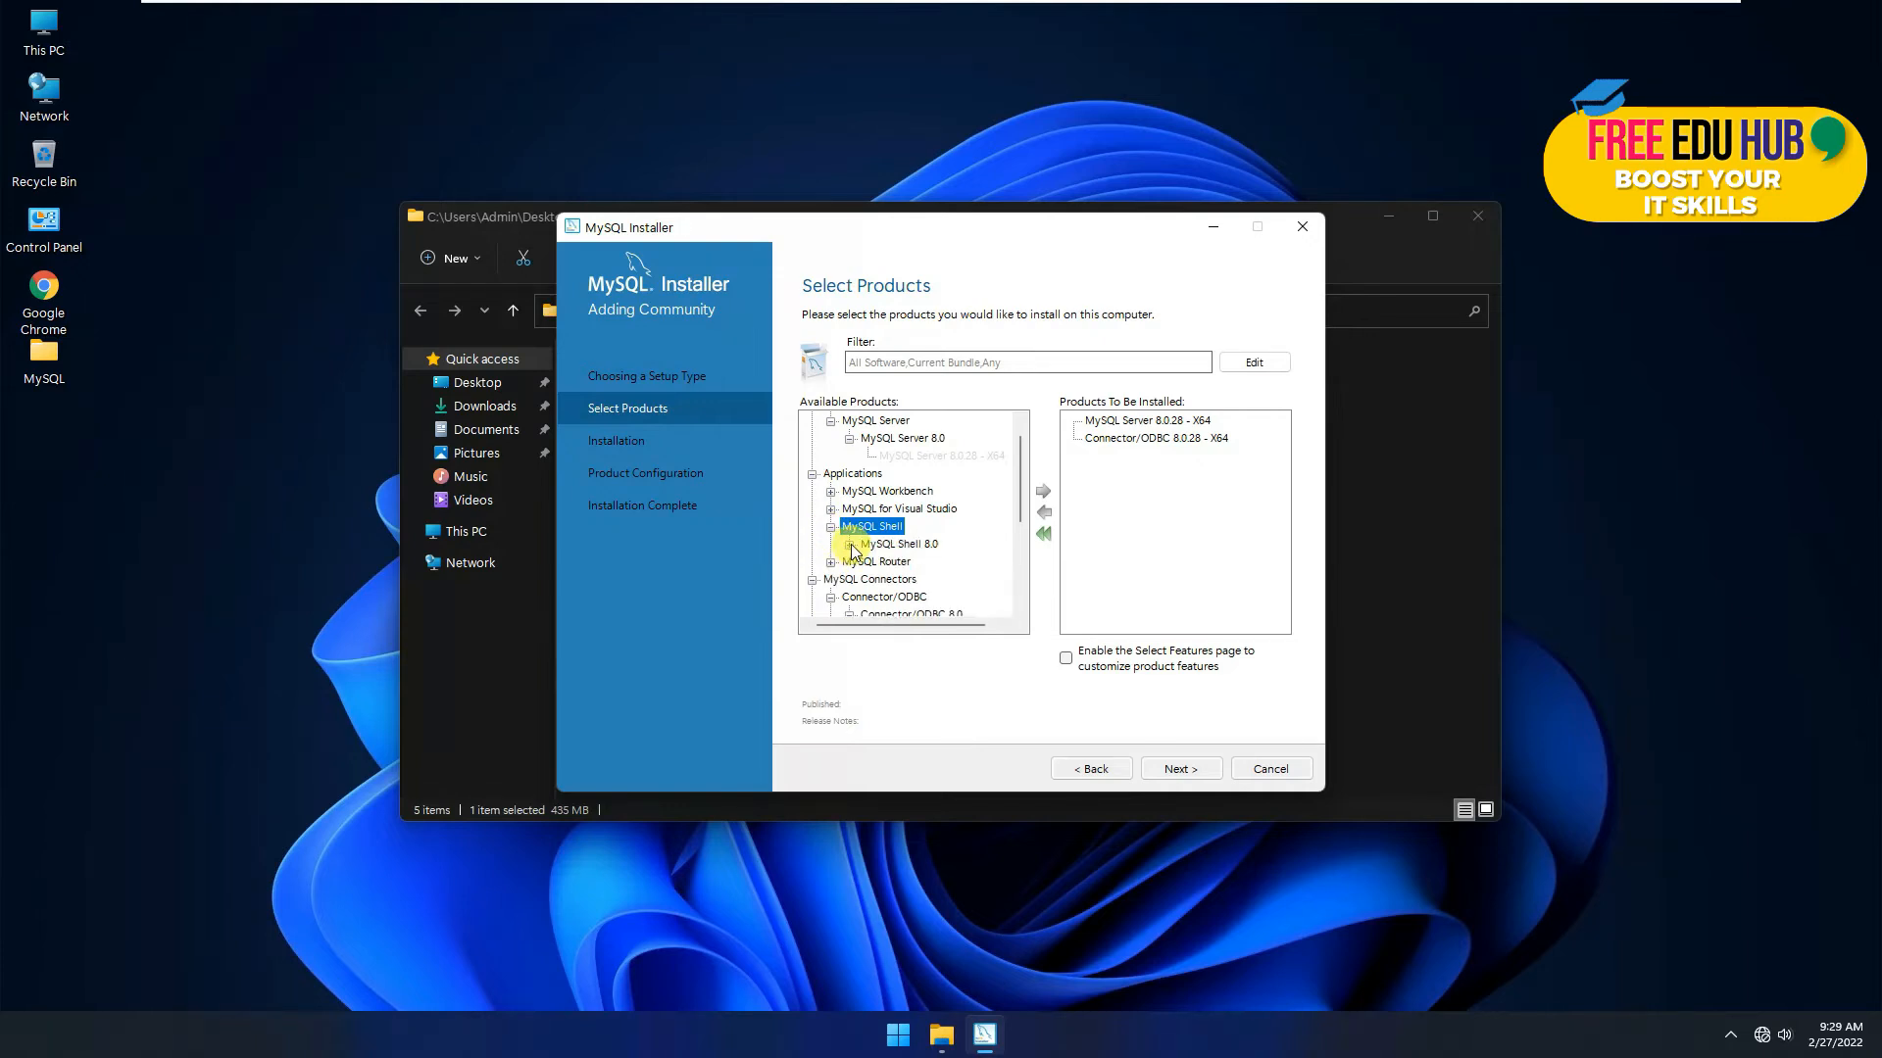
left_click(850, 546)
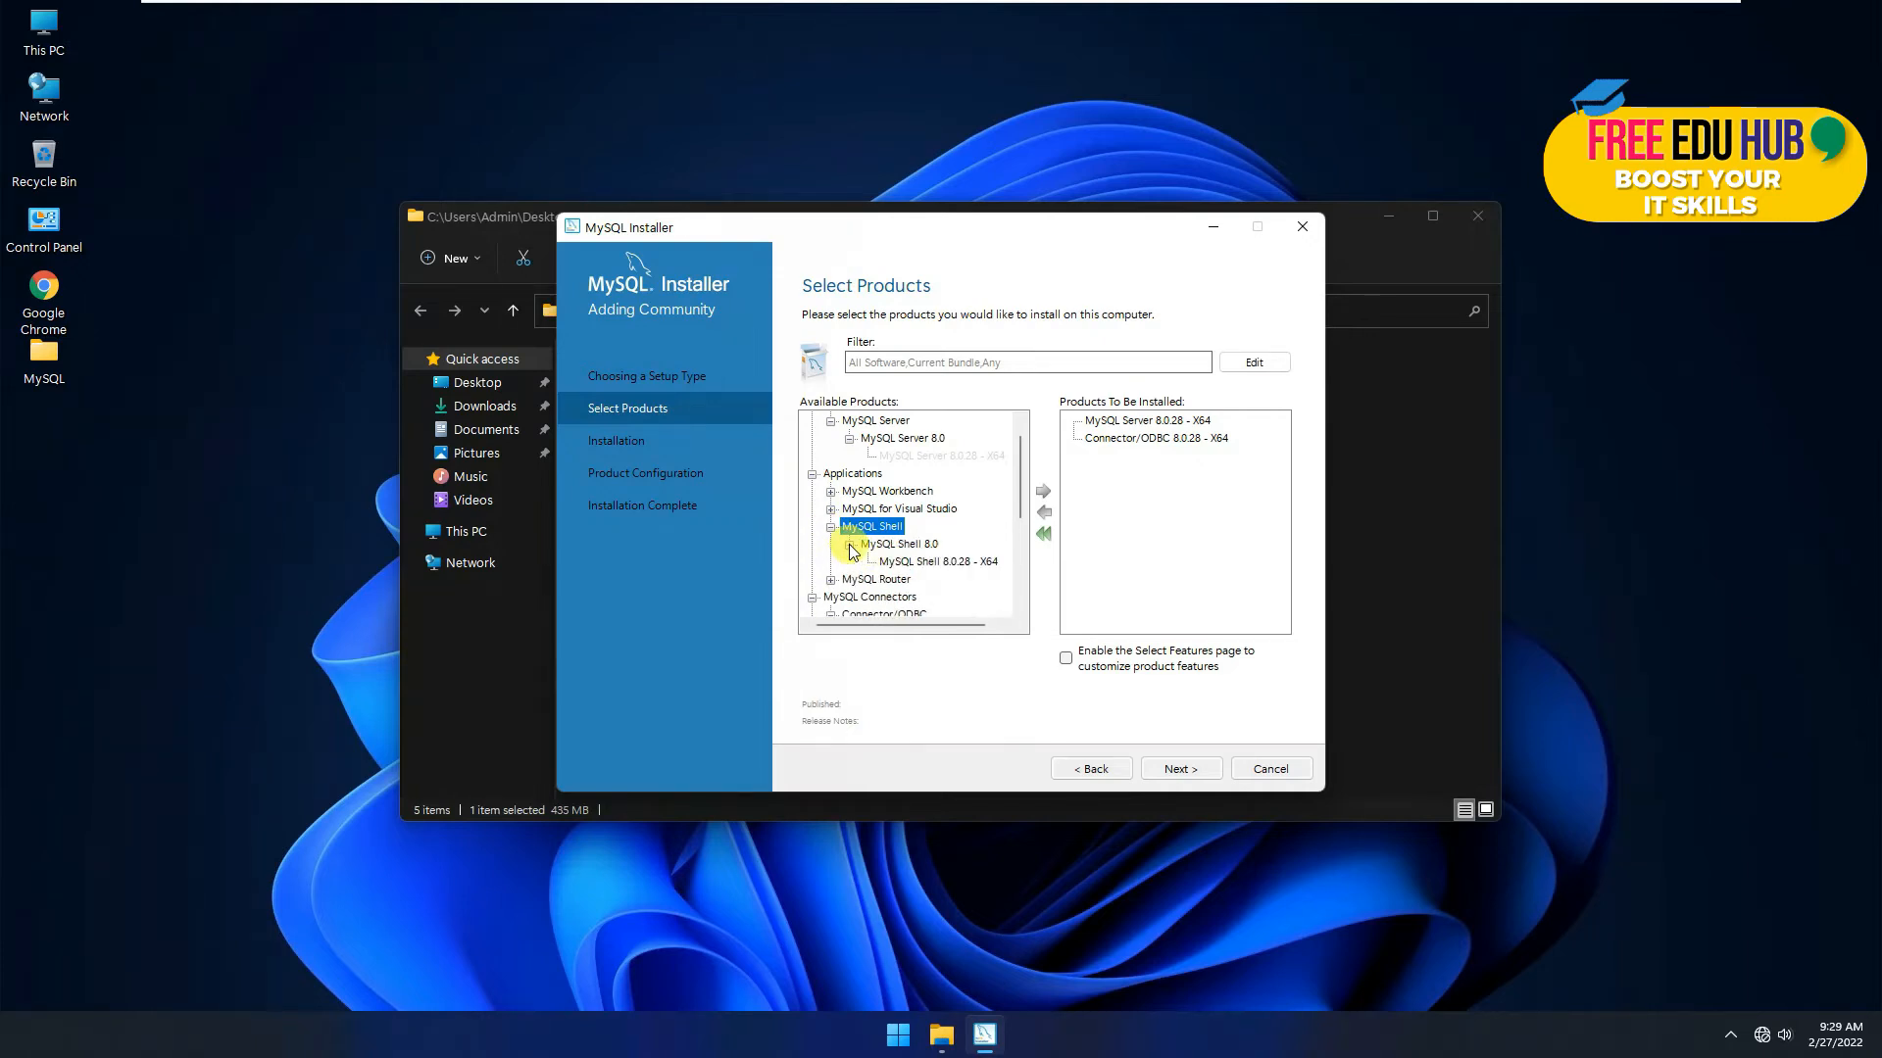
left_click(914, 561)
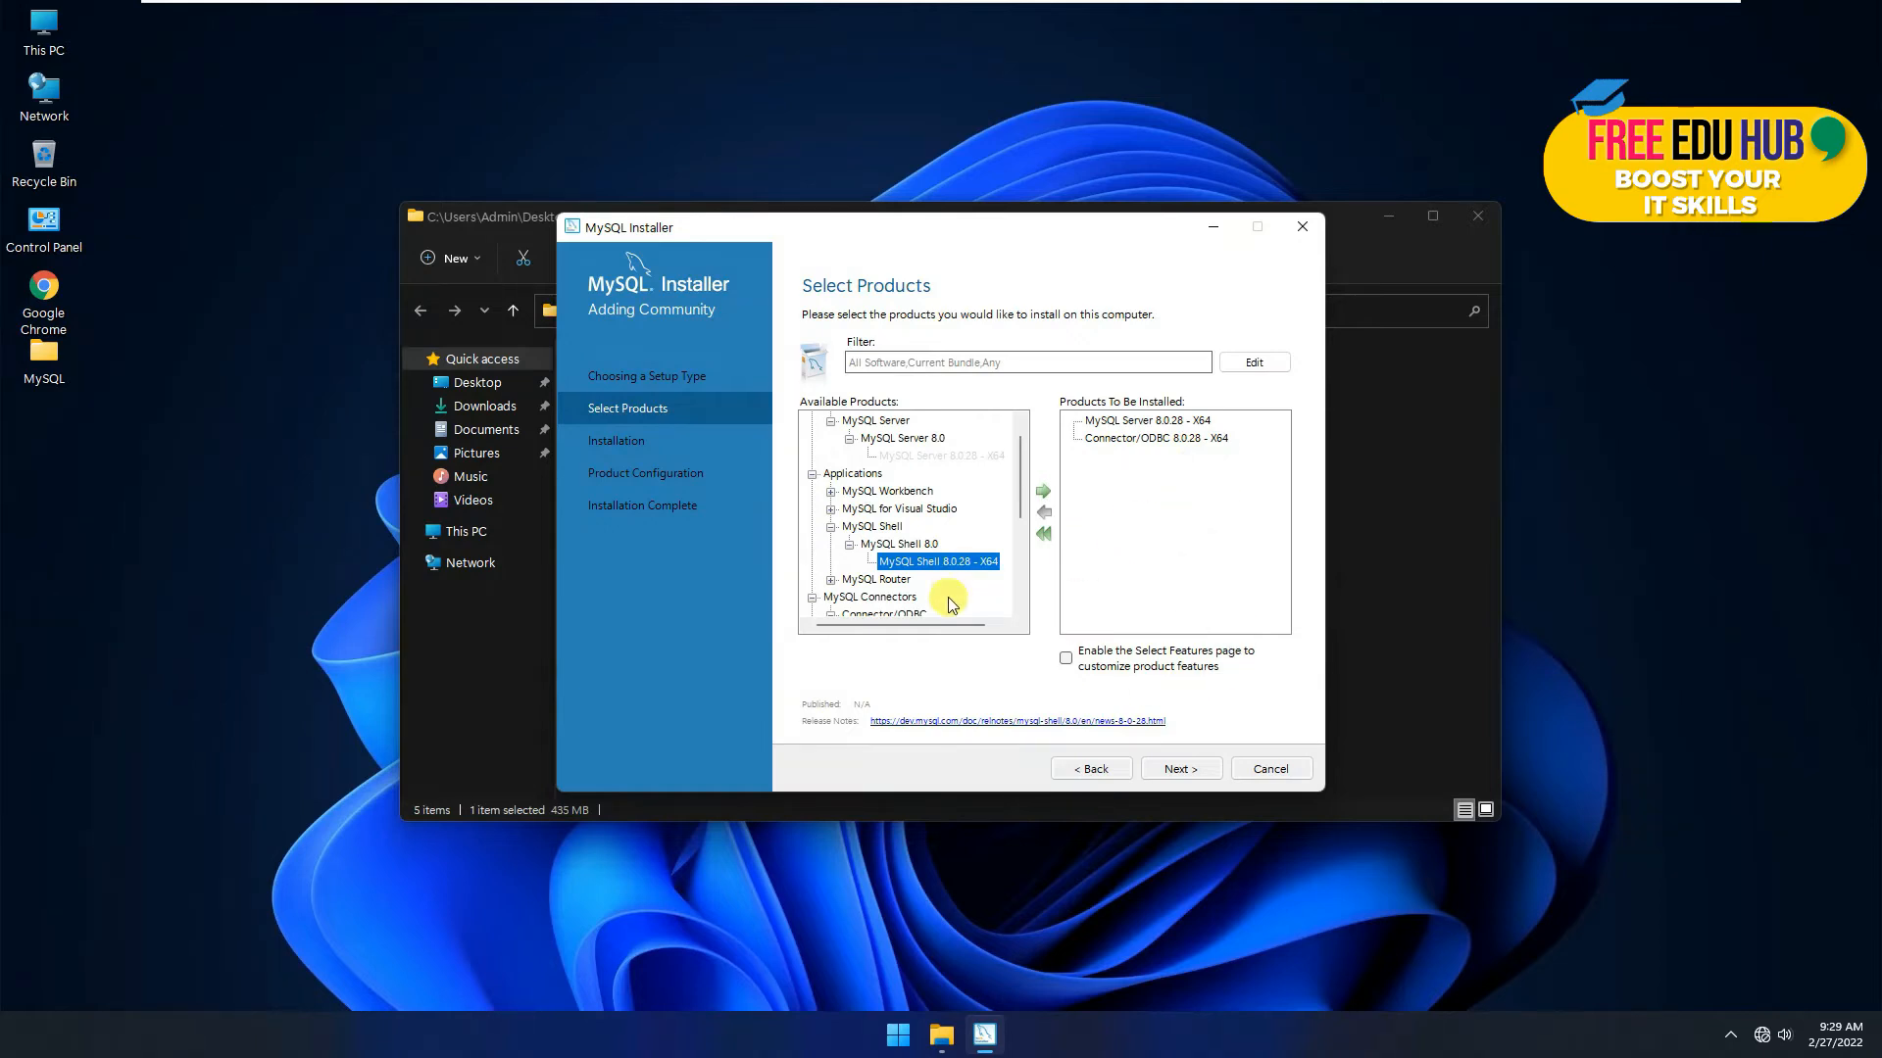
left_click(1180, 768)
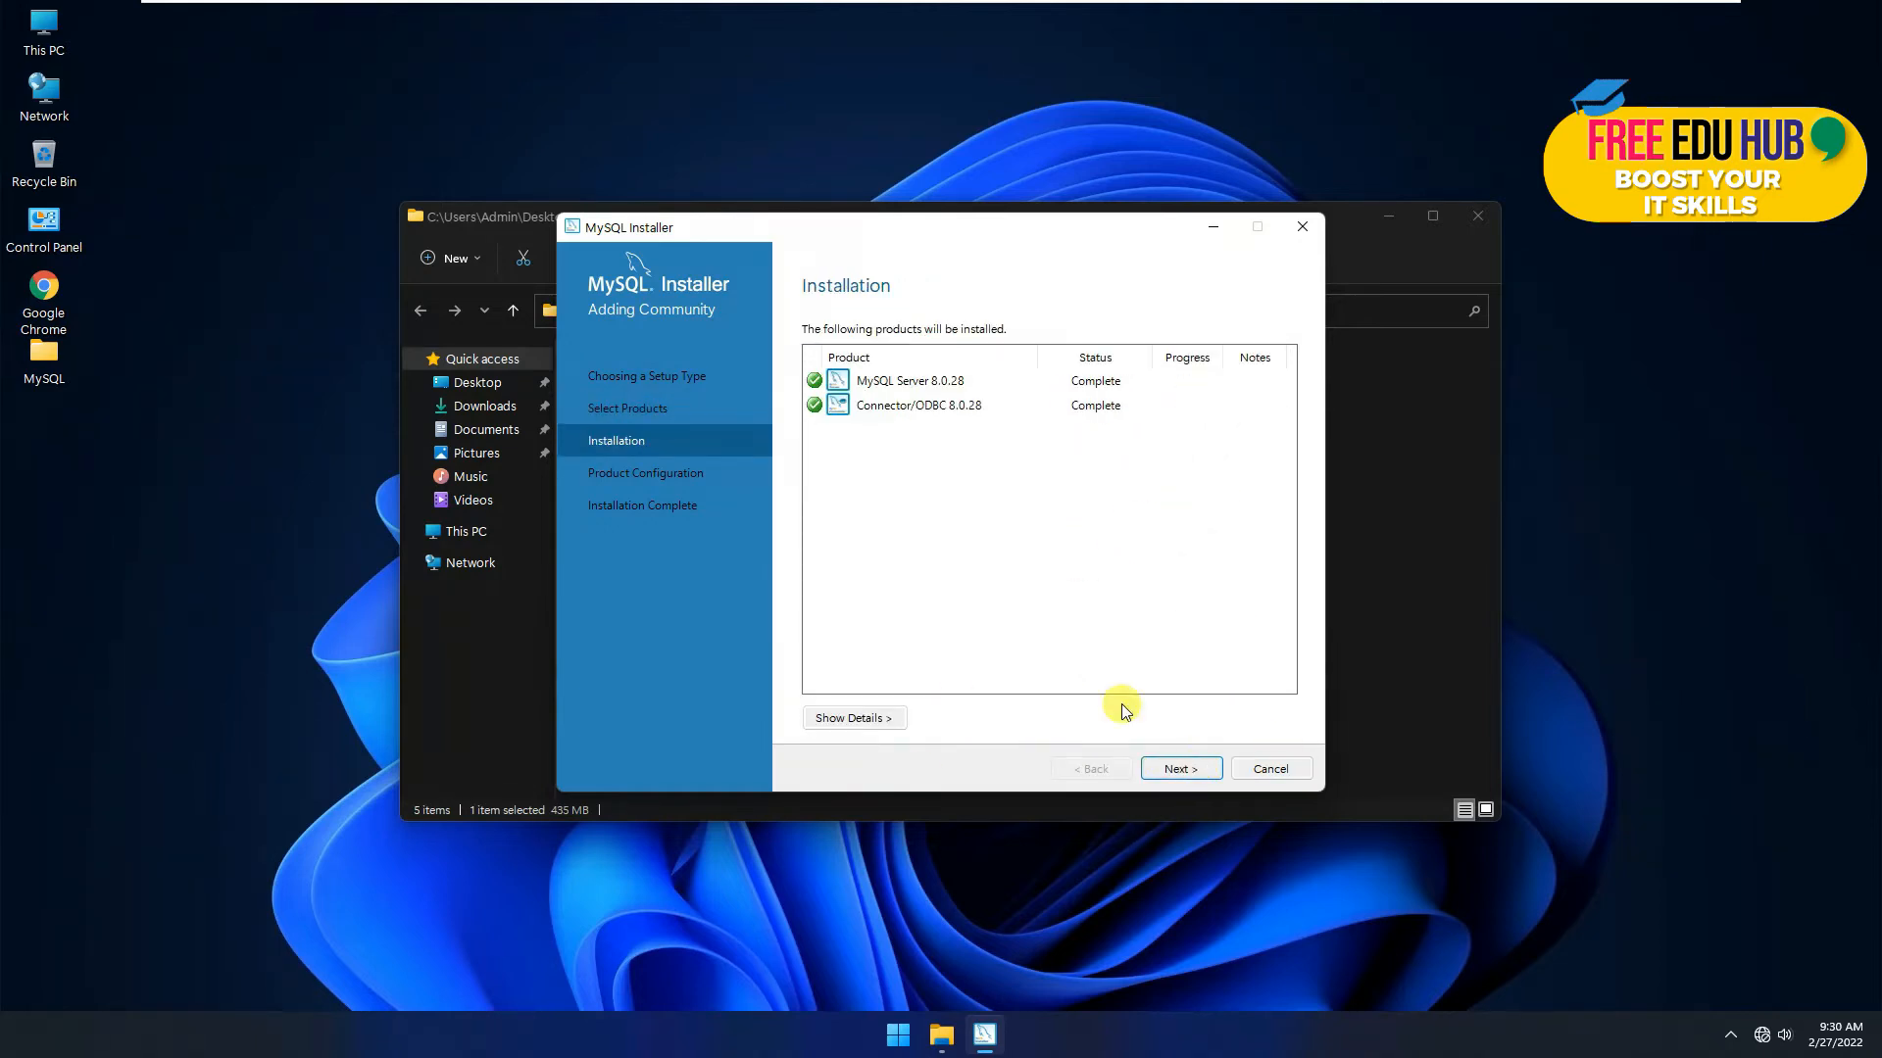
Step: Keep Development Computer as the server config type with TCP/IP port 3306 and X Protocol port 33060
left_click(1180, 769)
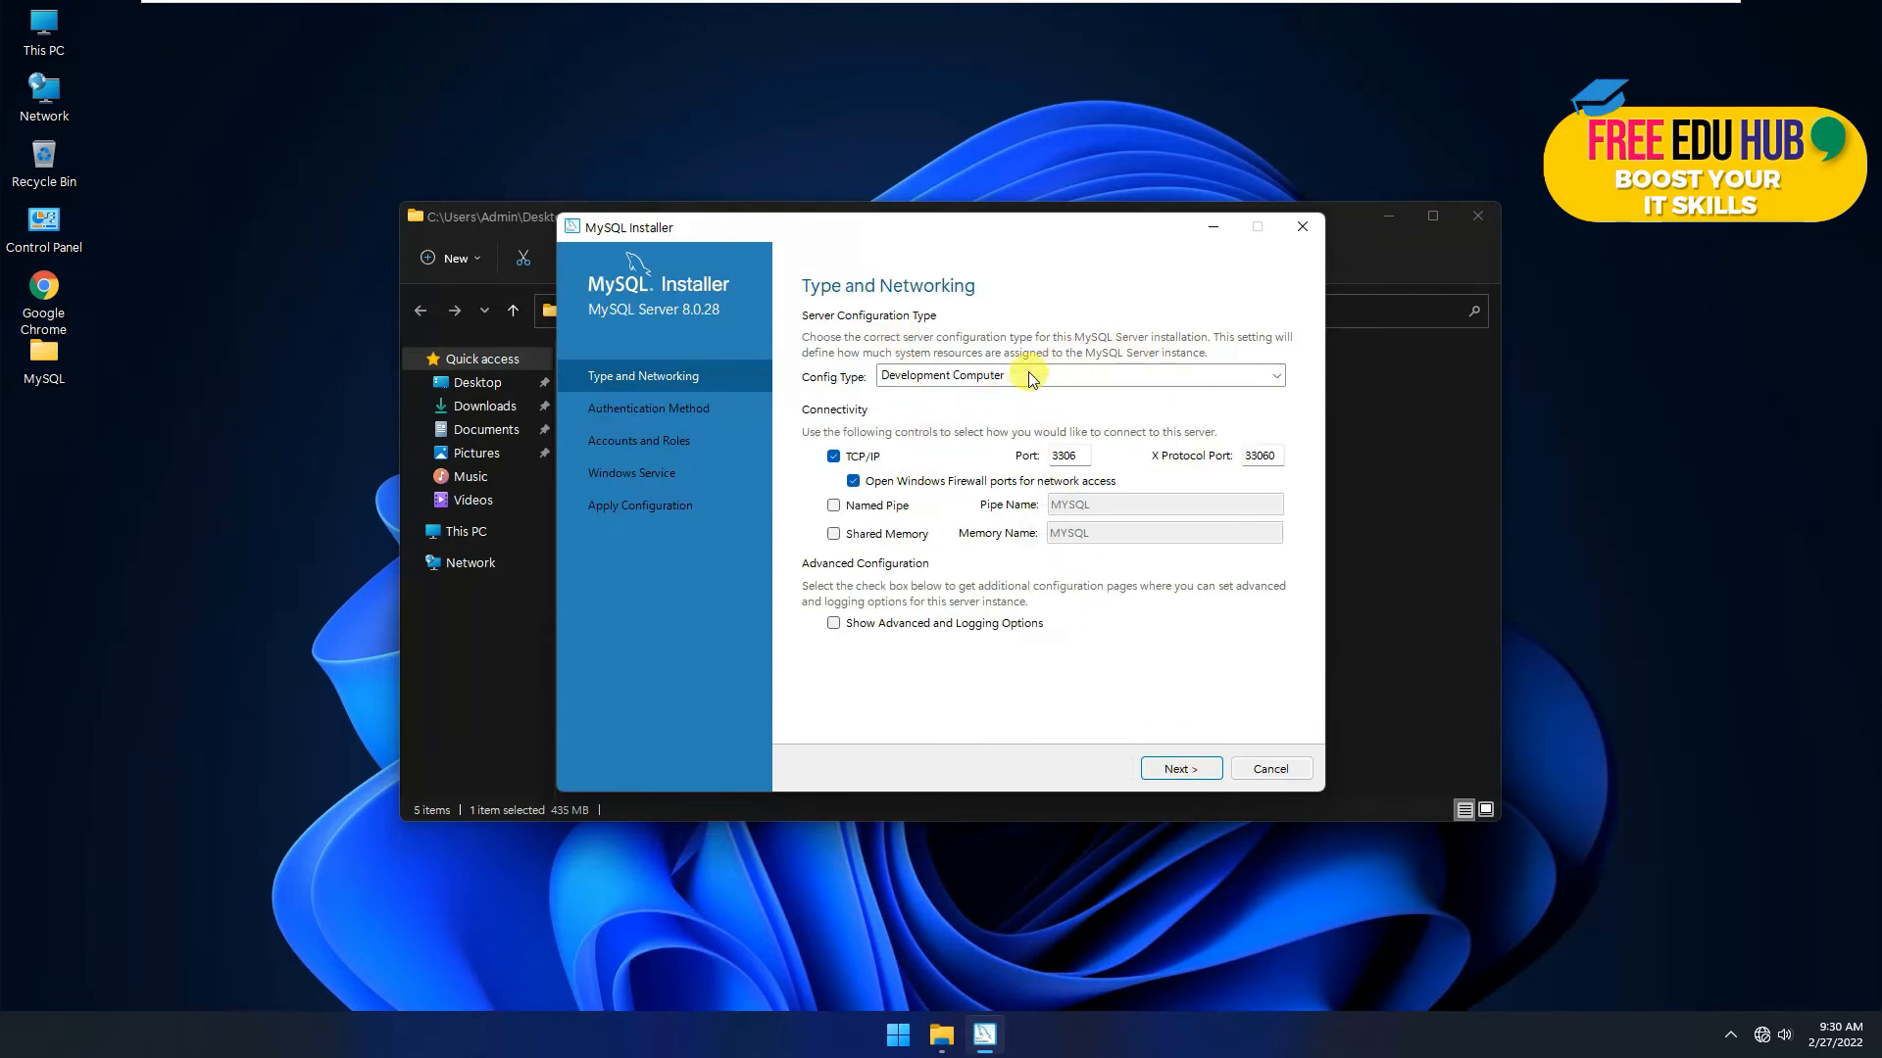
left_click(1001, 377)
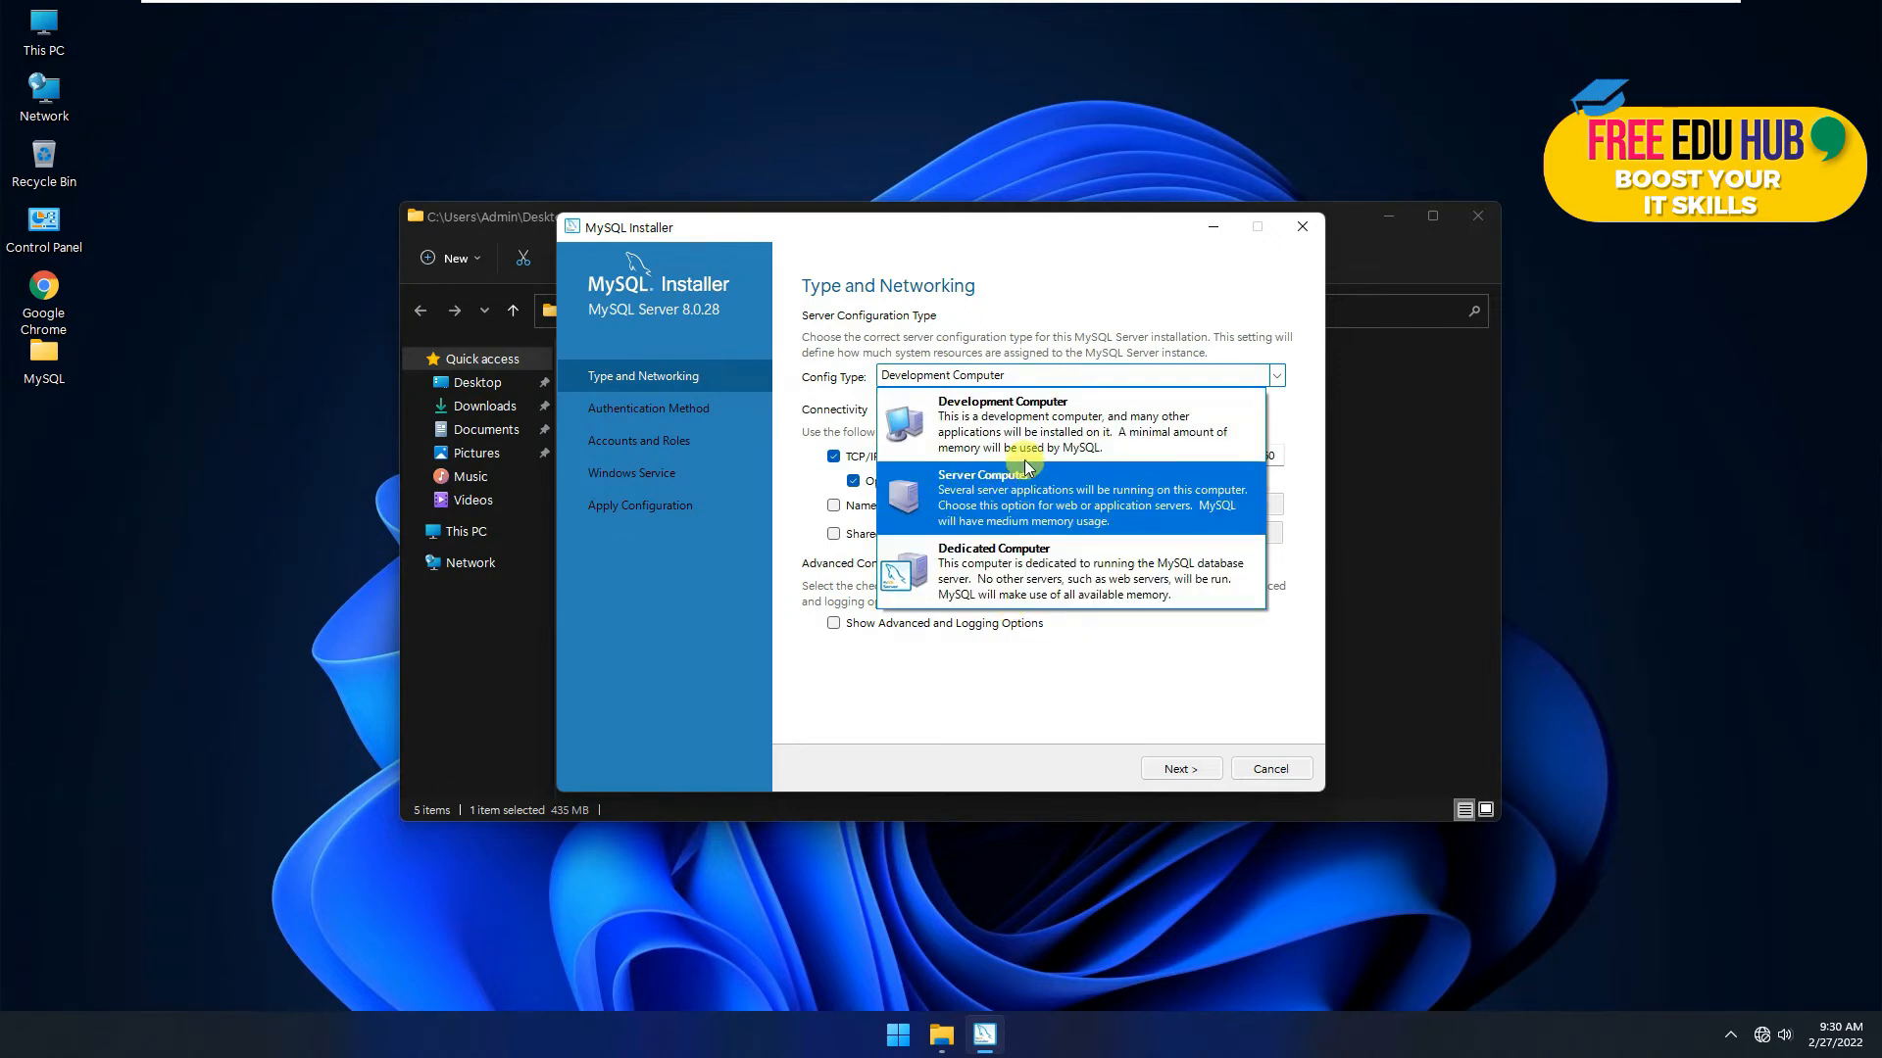
left_click(1029, 423)
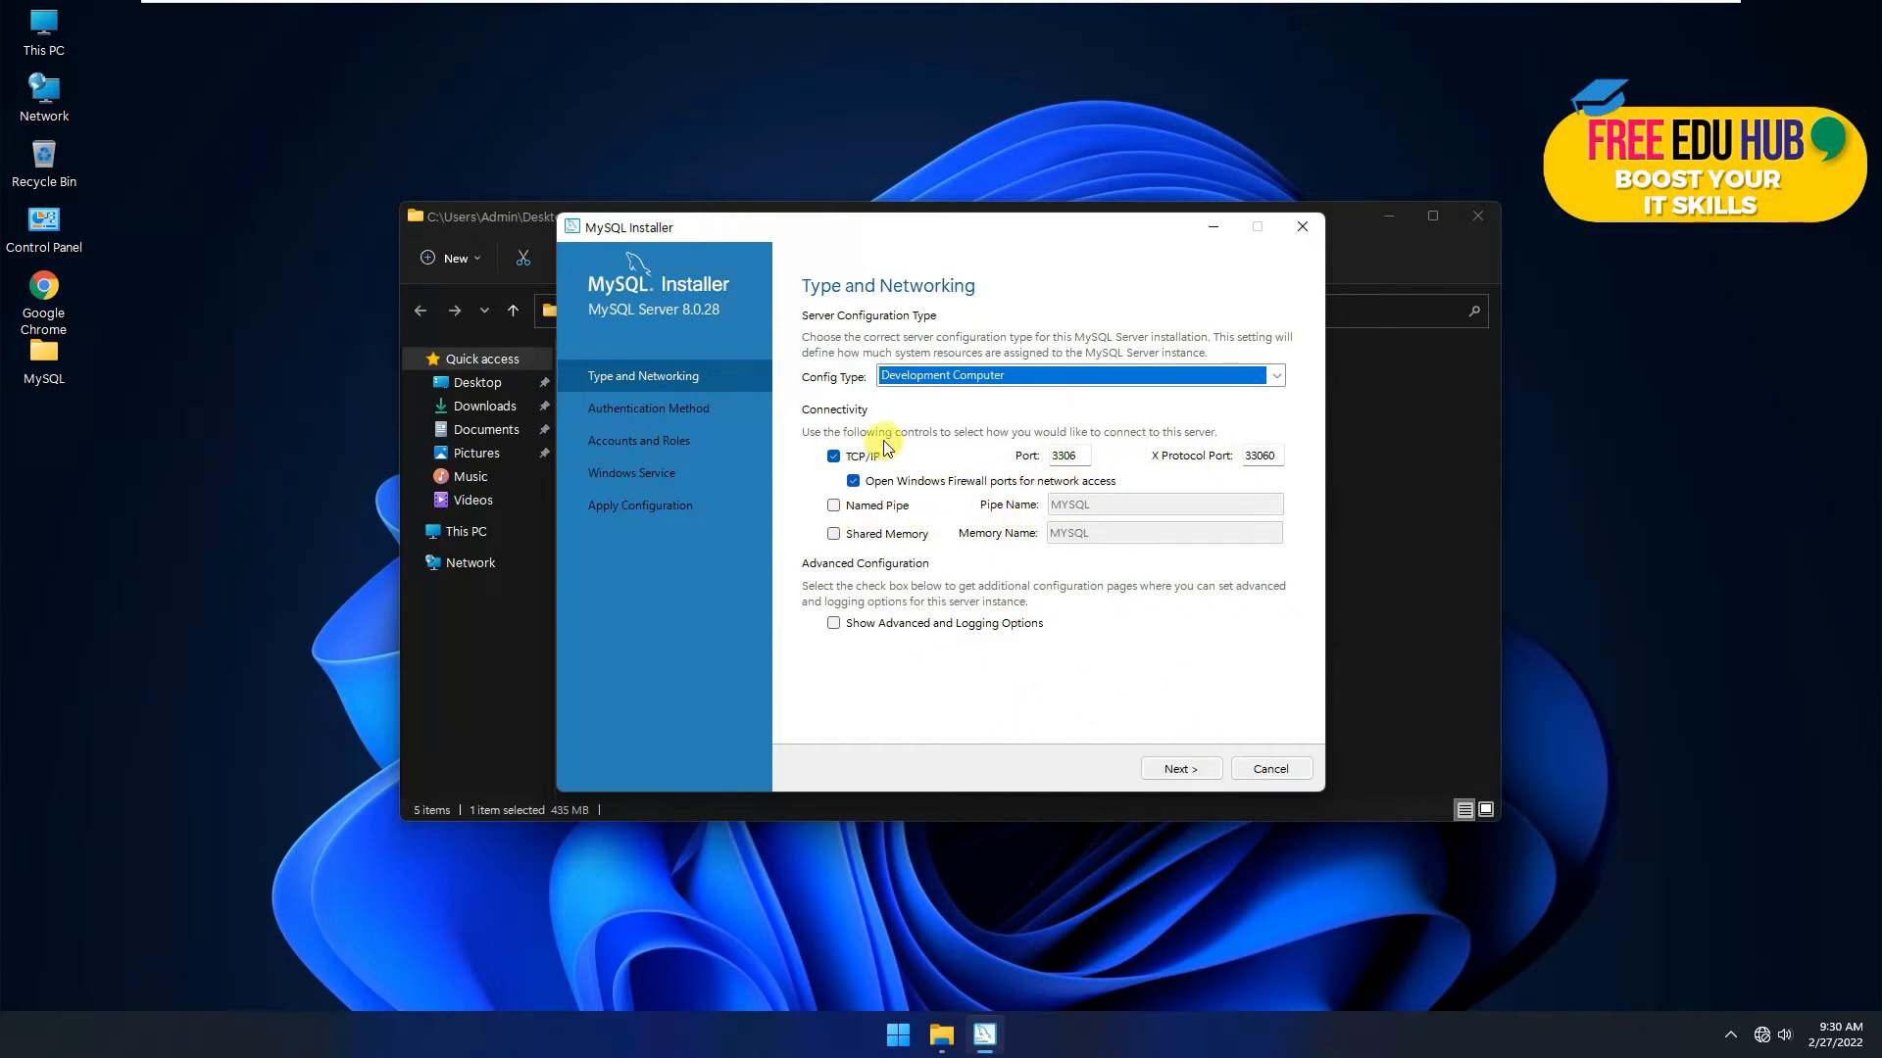
left_click(1181, 770)
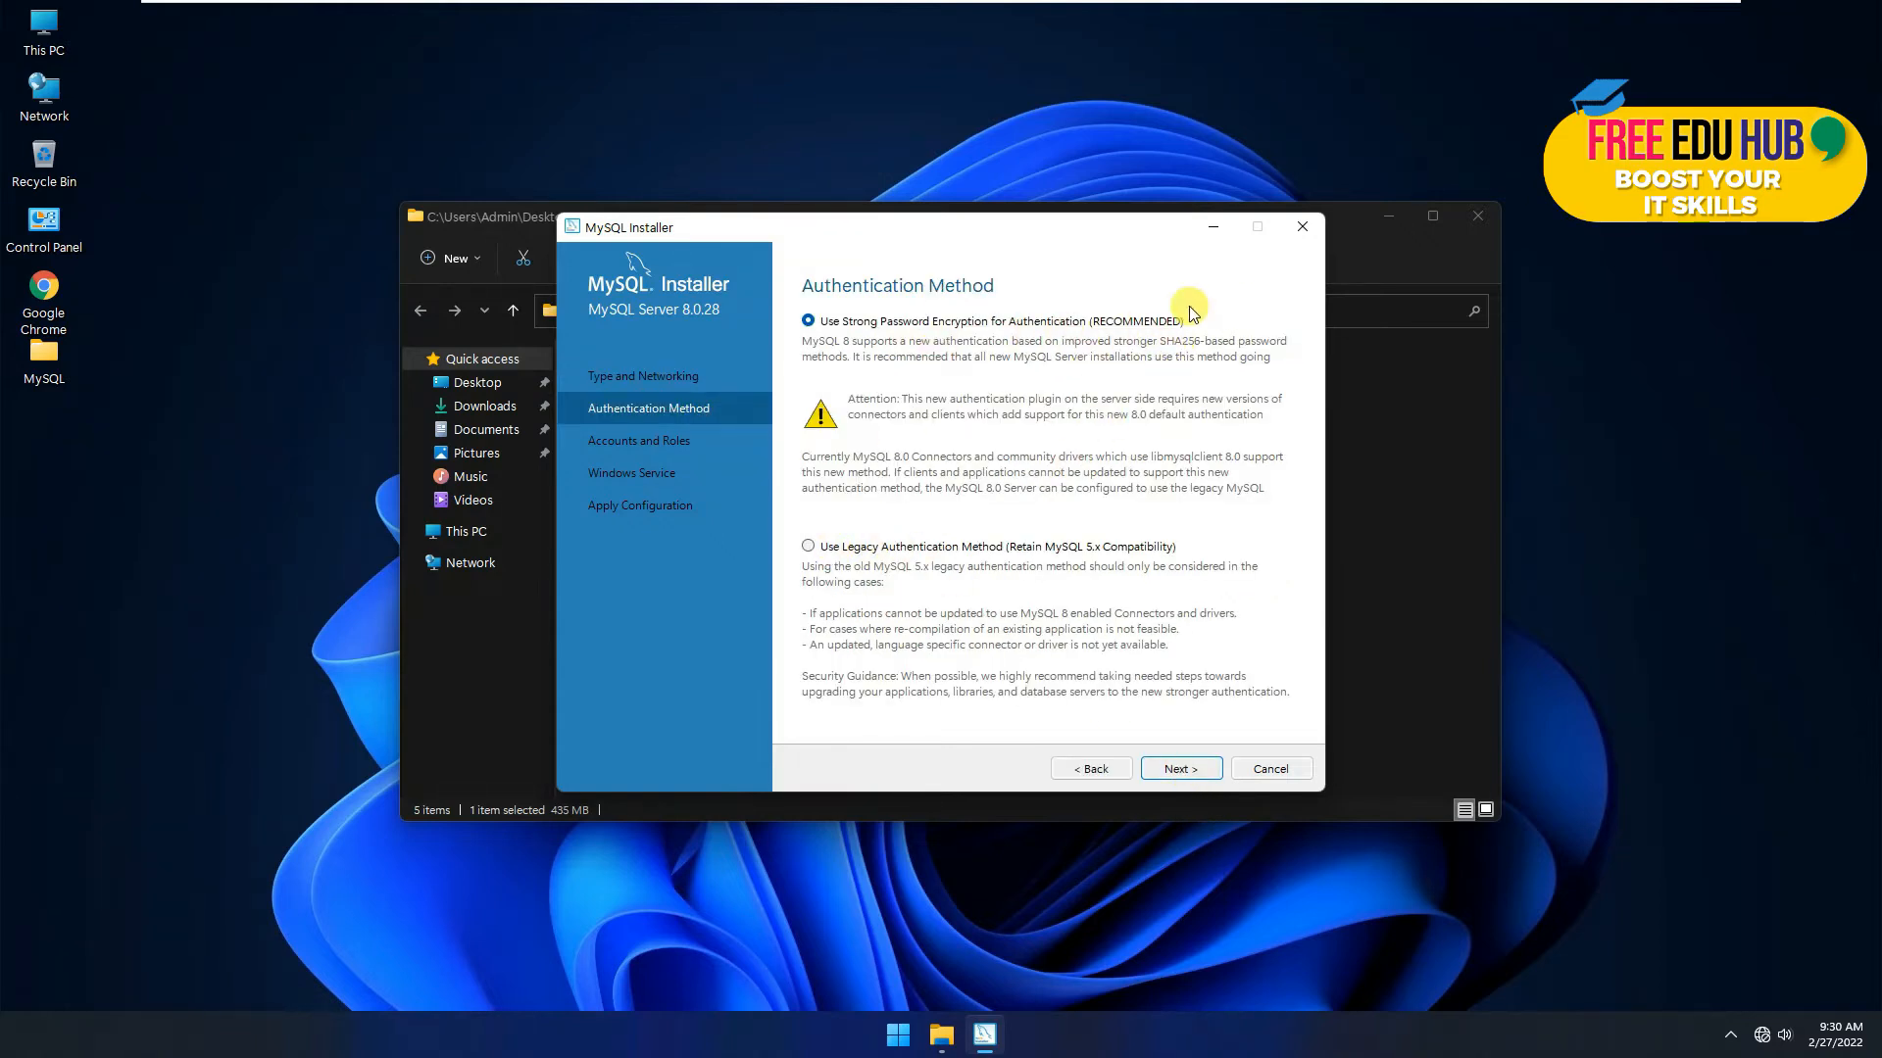
Step: Keep strong password encryption, enter and repeat the root password, and begin adding a user
left_click(1183, 770)
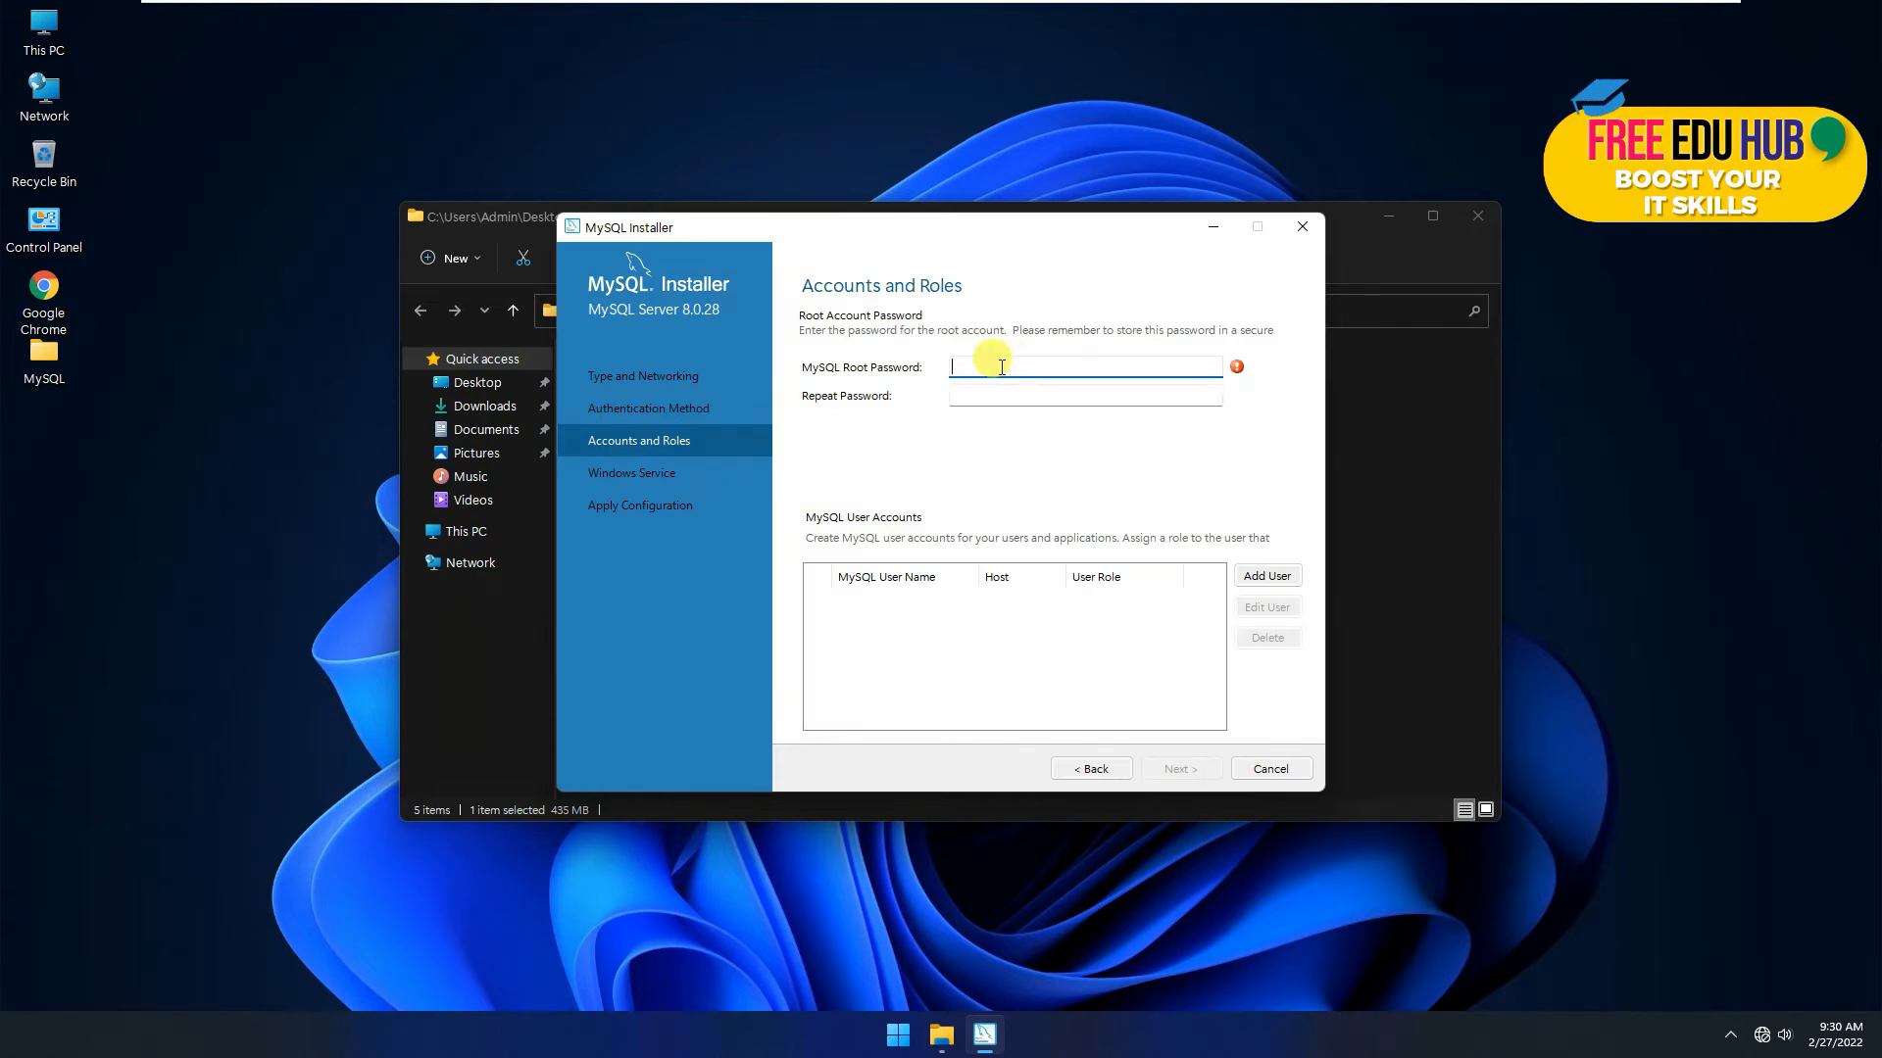
type("12345")
key("Tab")
type("1234567")
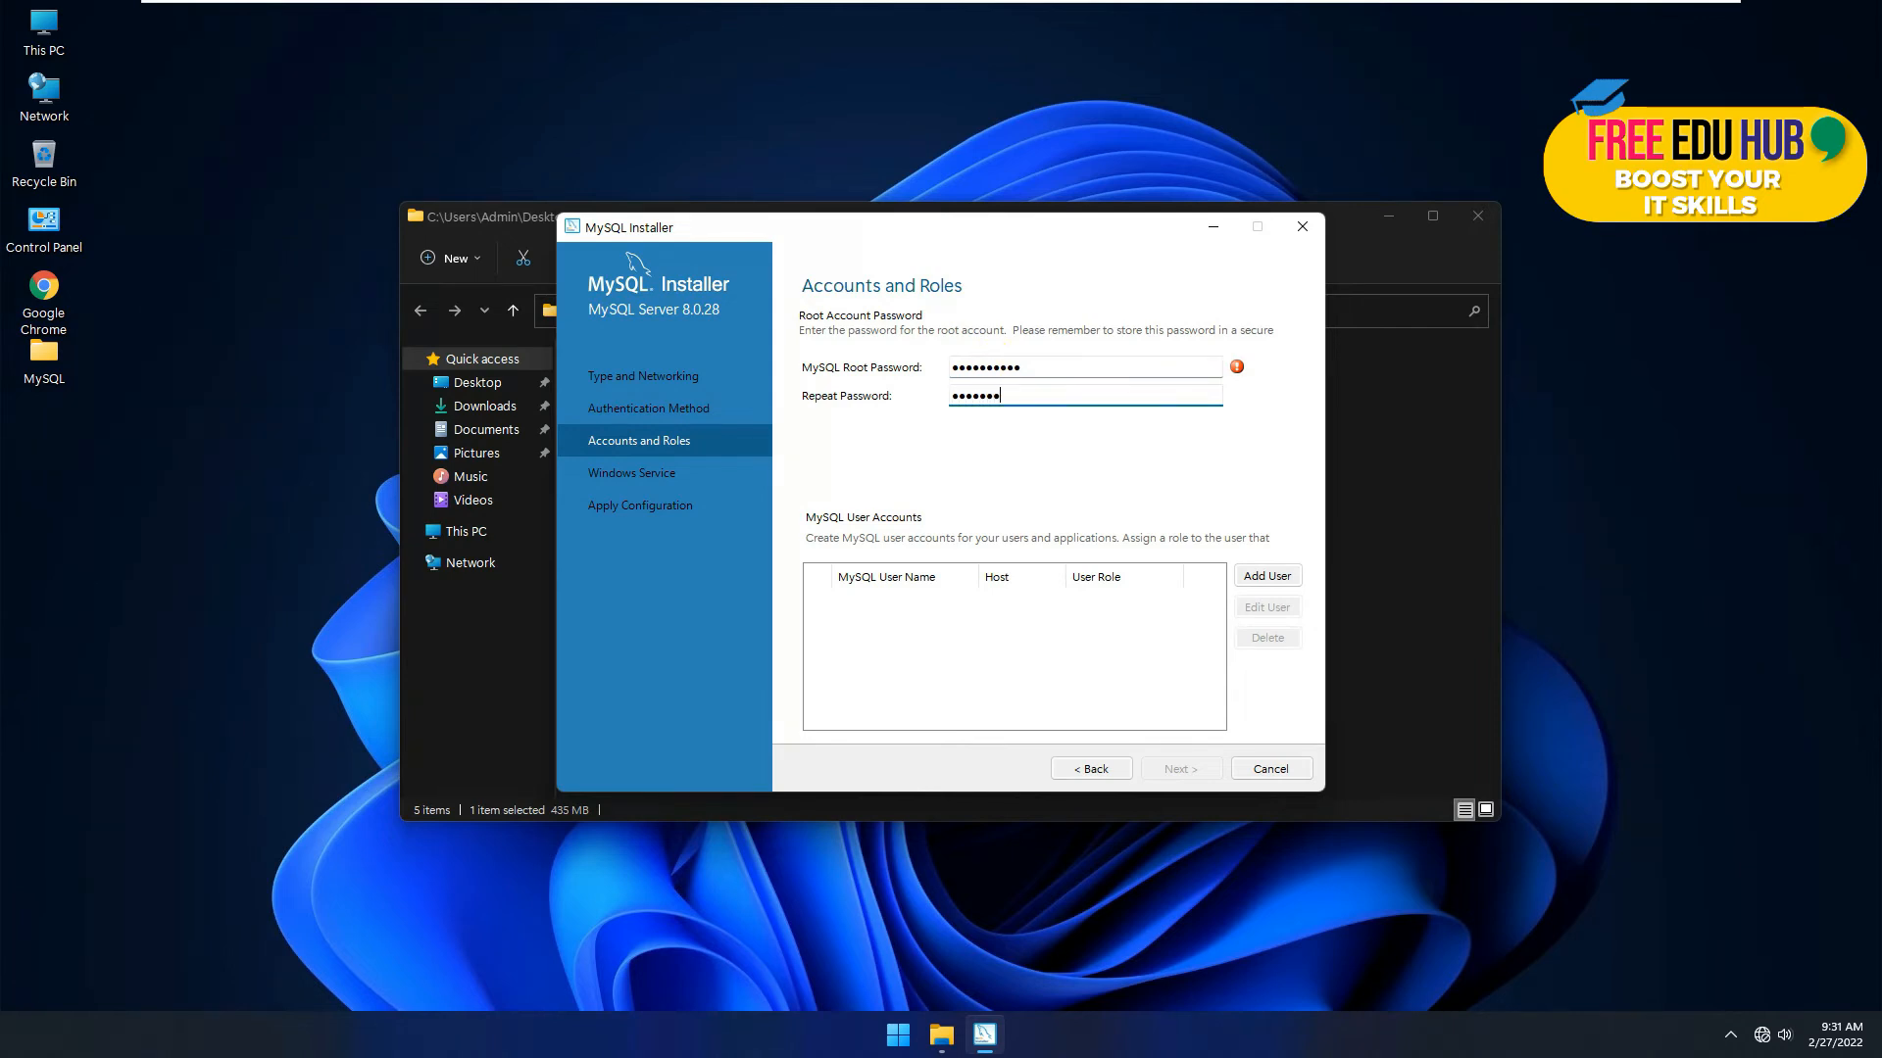
left_click(1268, 578)
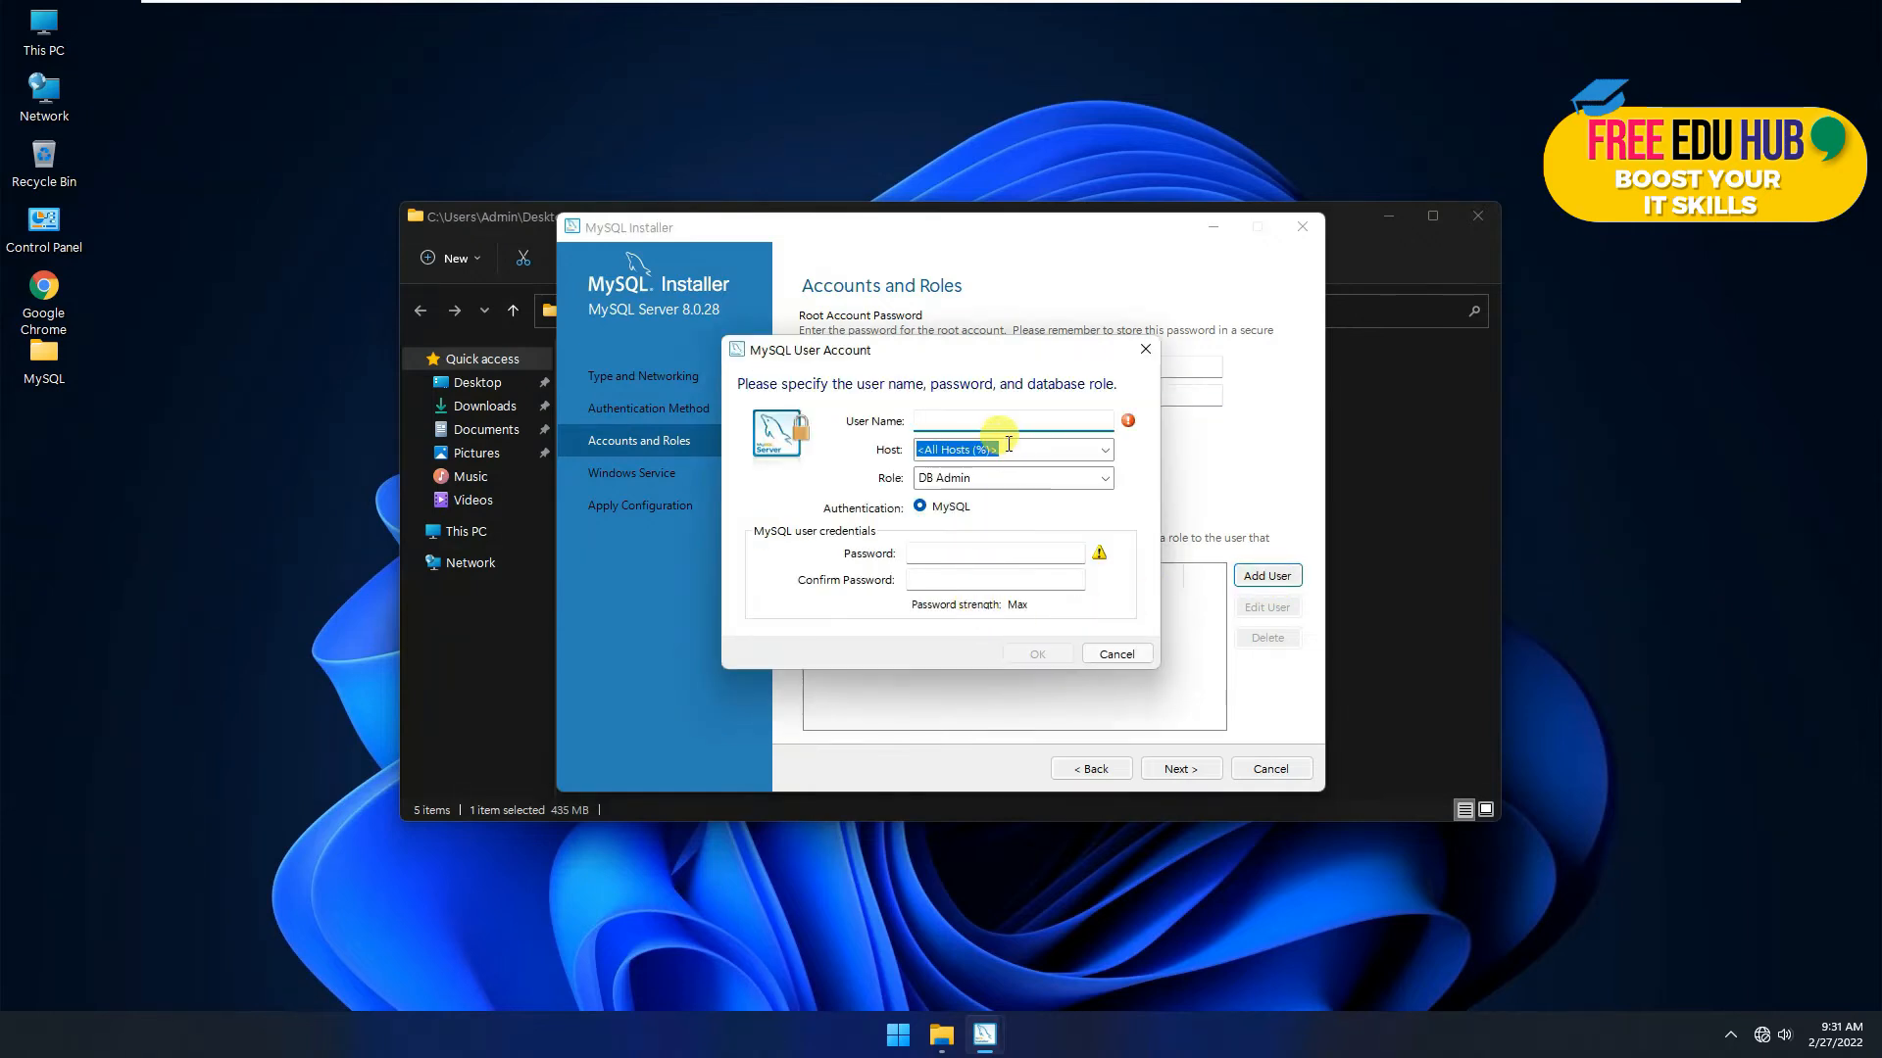
Step: Create a DB Admin user for All Hosts (%) with a user name and a confirmed password
left_click(1109, 651)
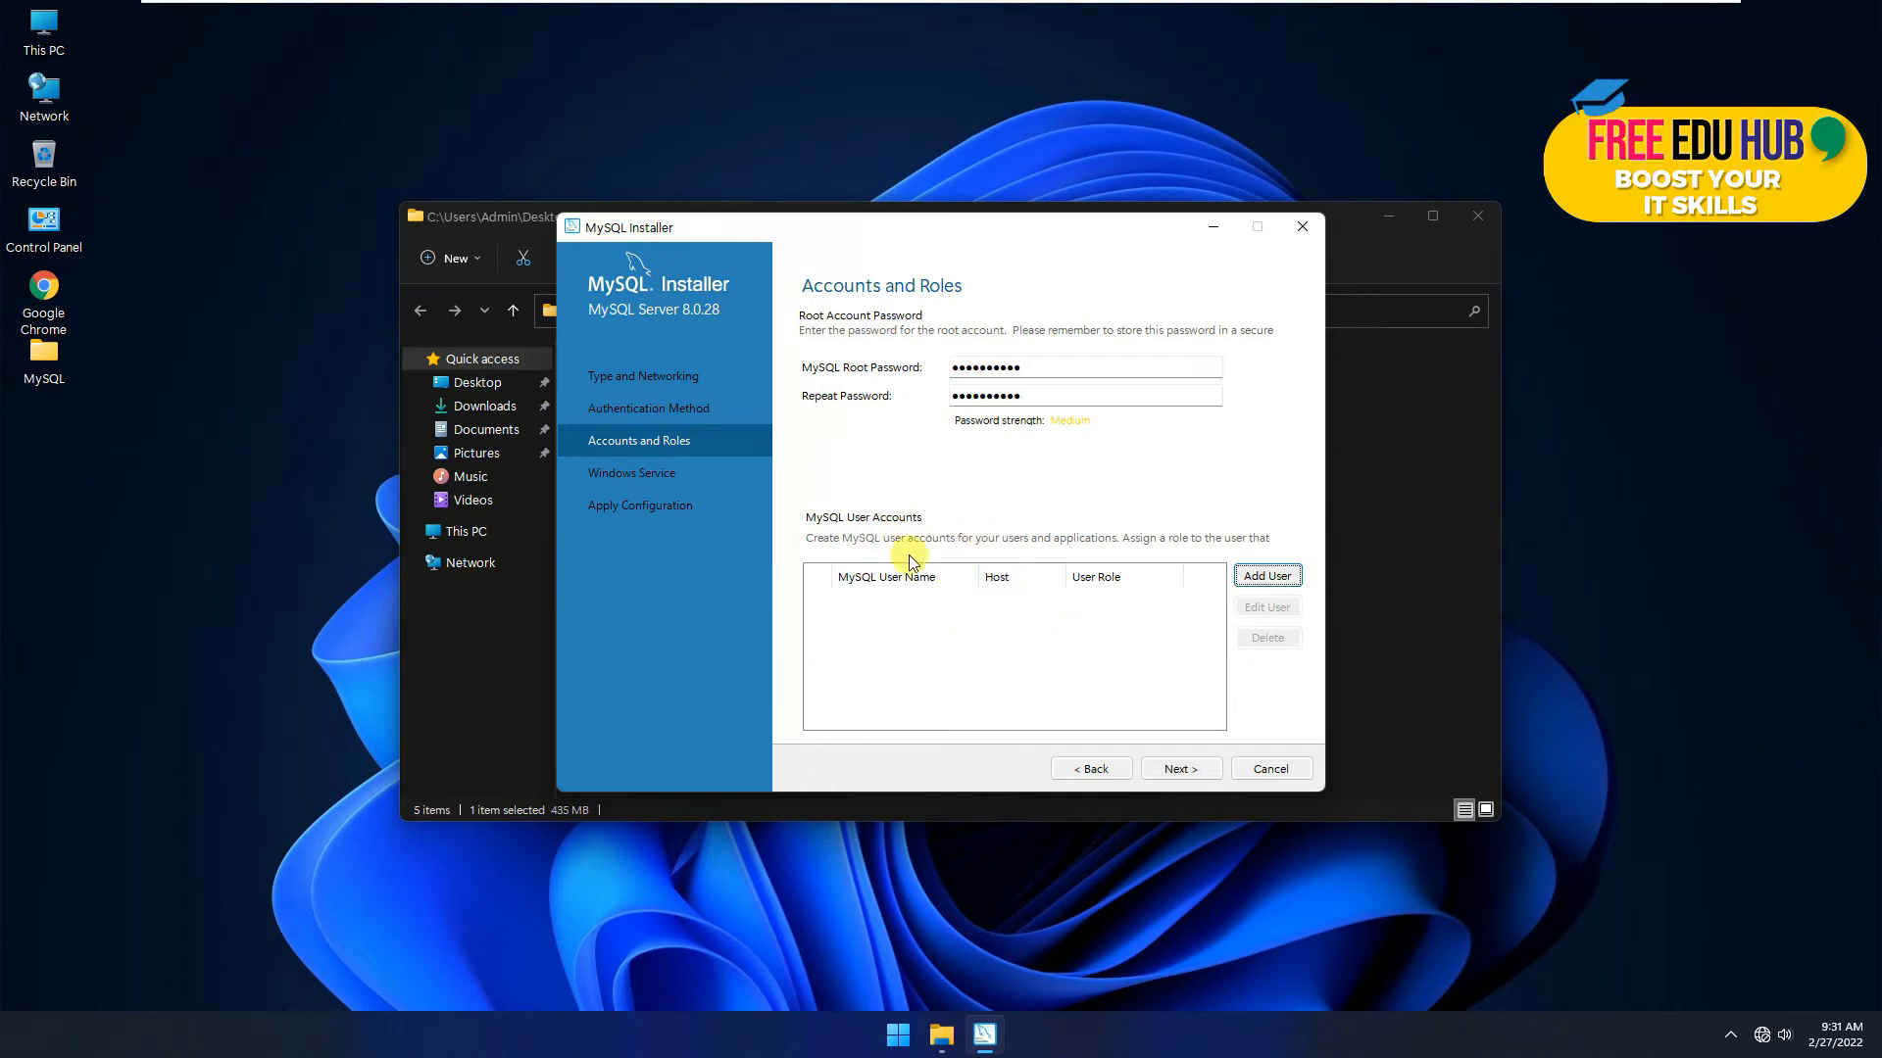
left_click(1266, 577)
type("adminz")
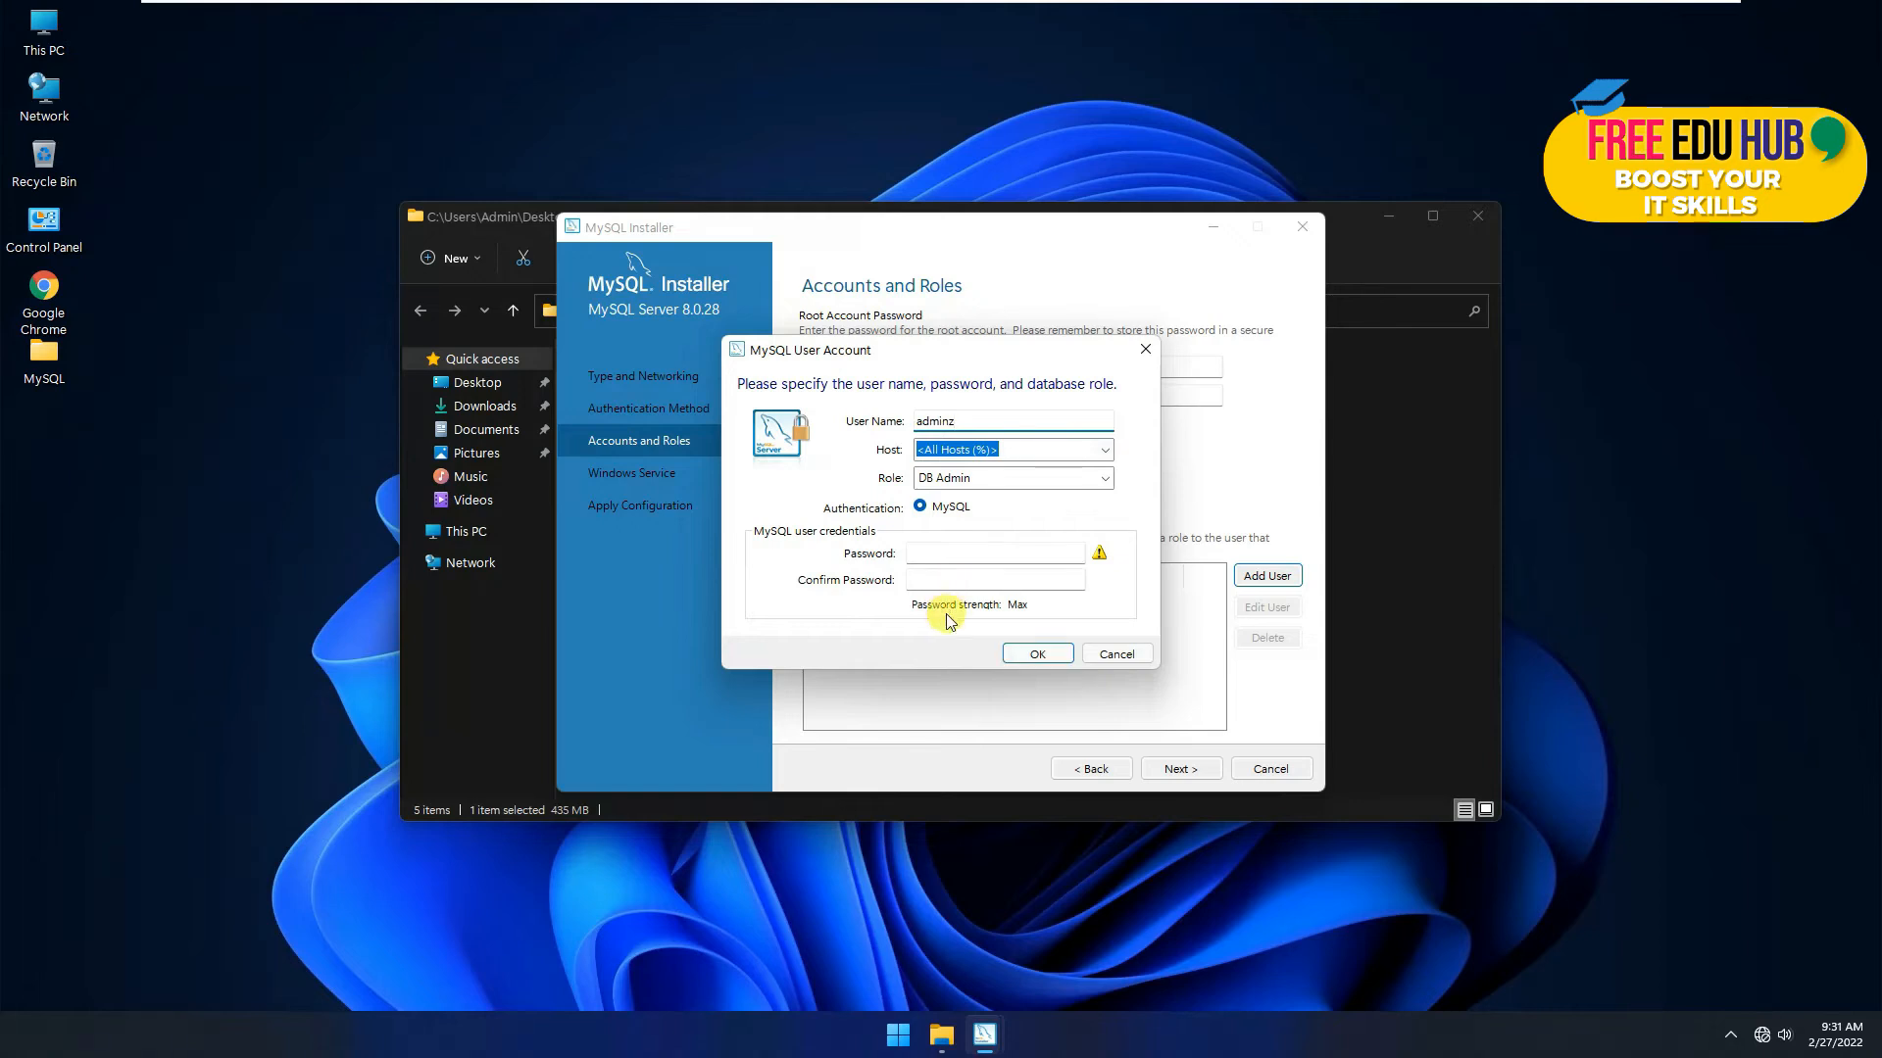
left_click(945, 554)
type("*******")
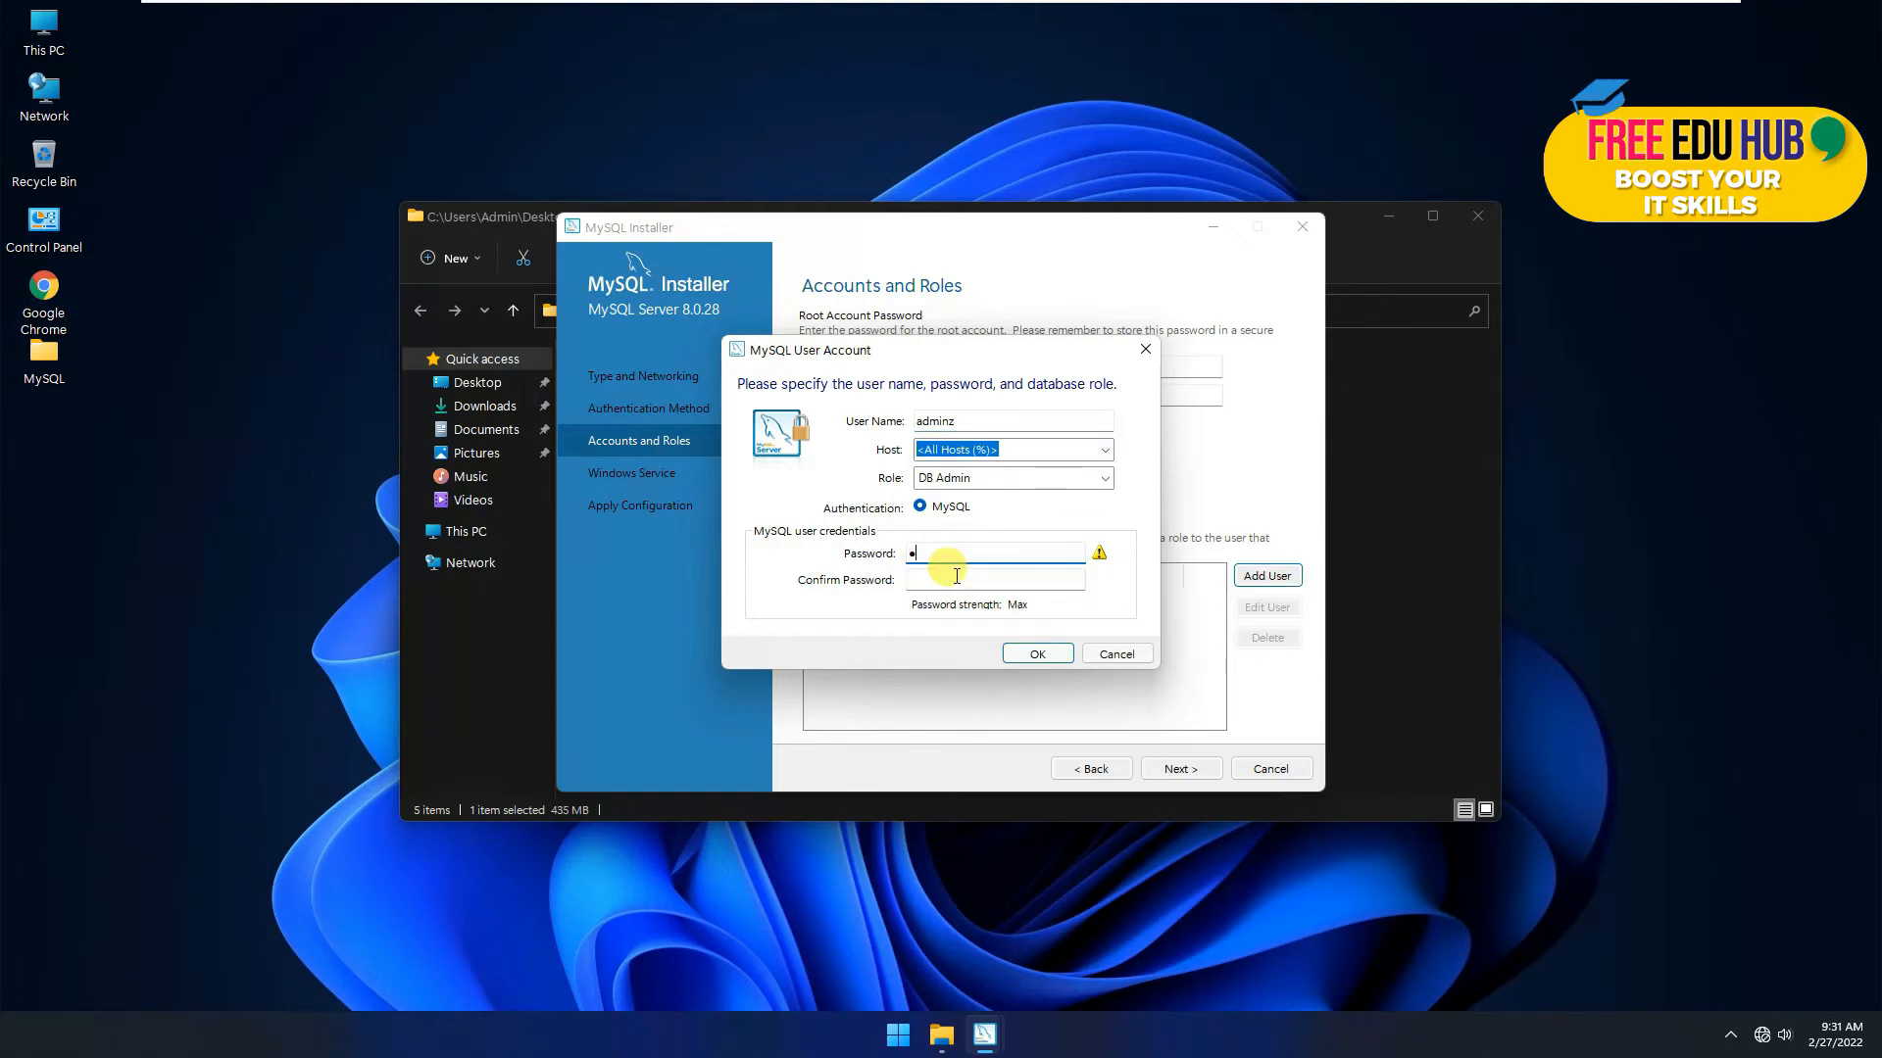
key("Tab")
type("*****")
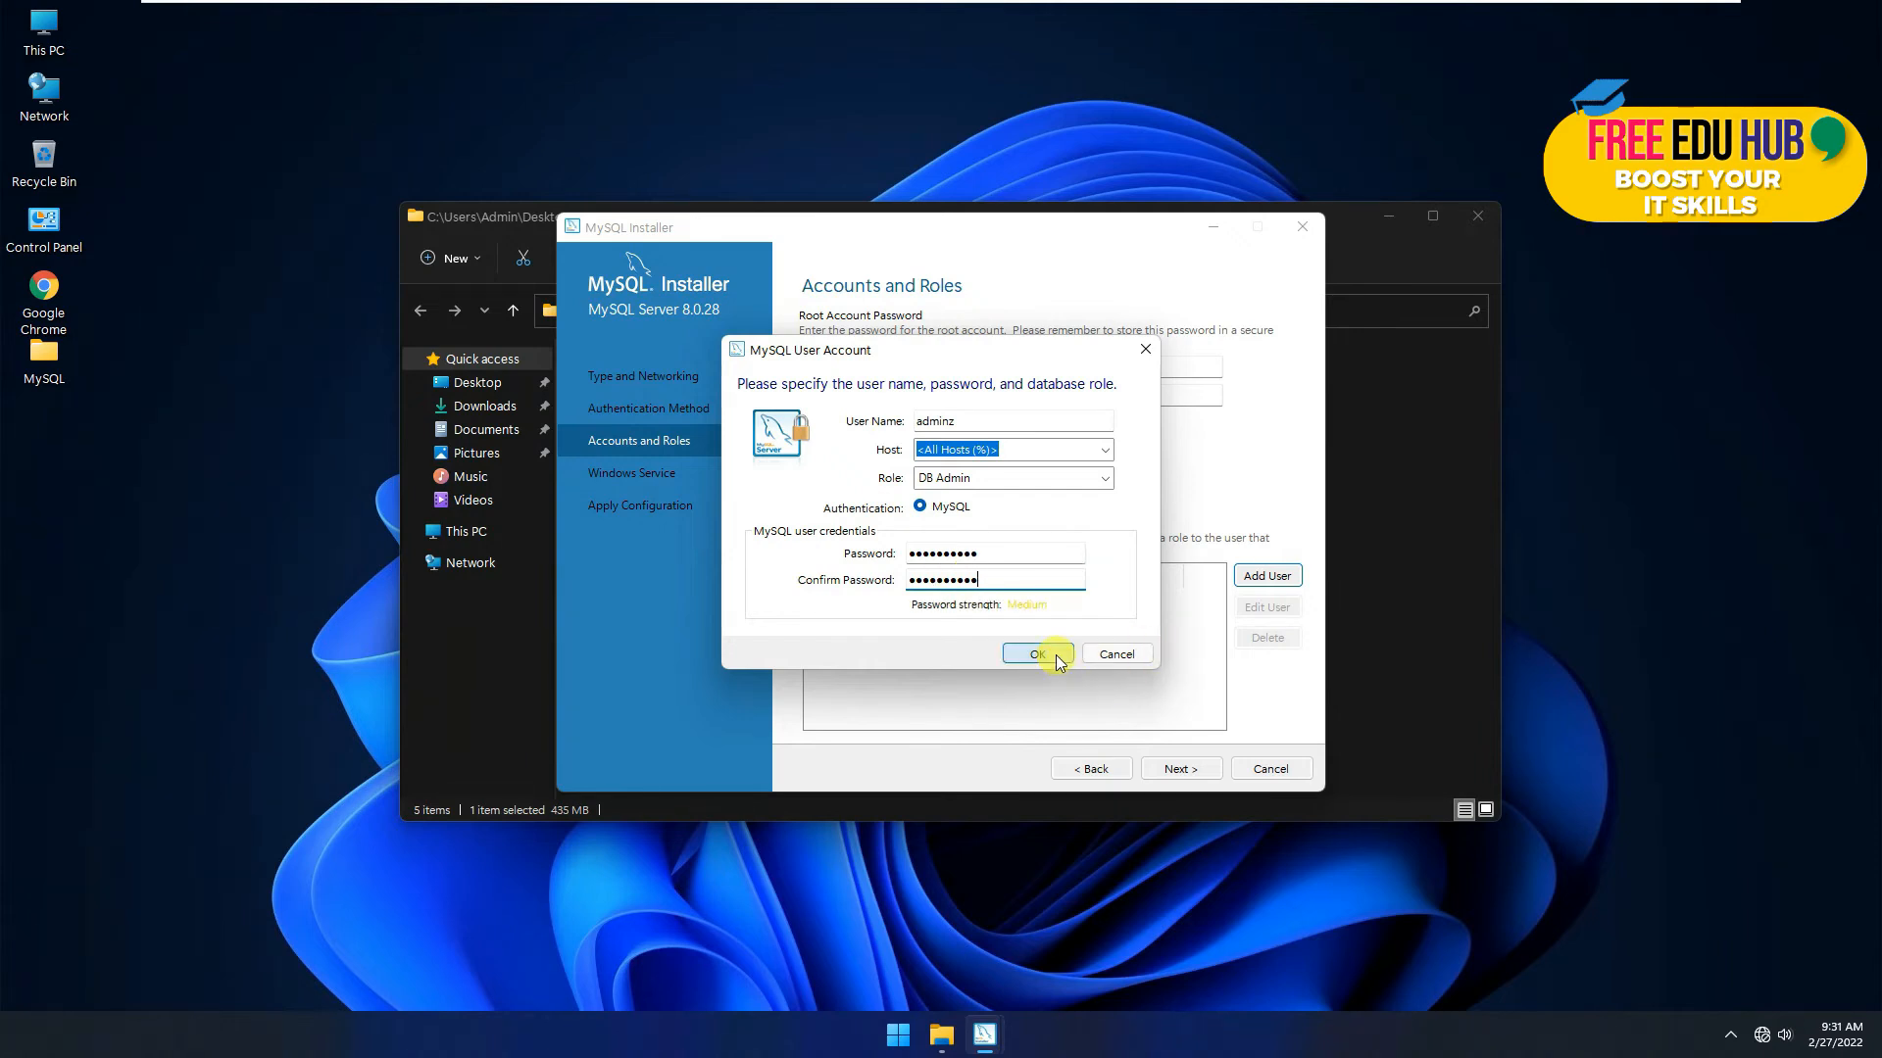
left_click(1039, 654)
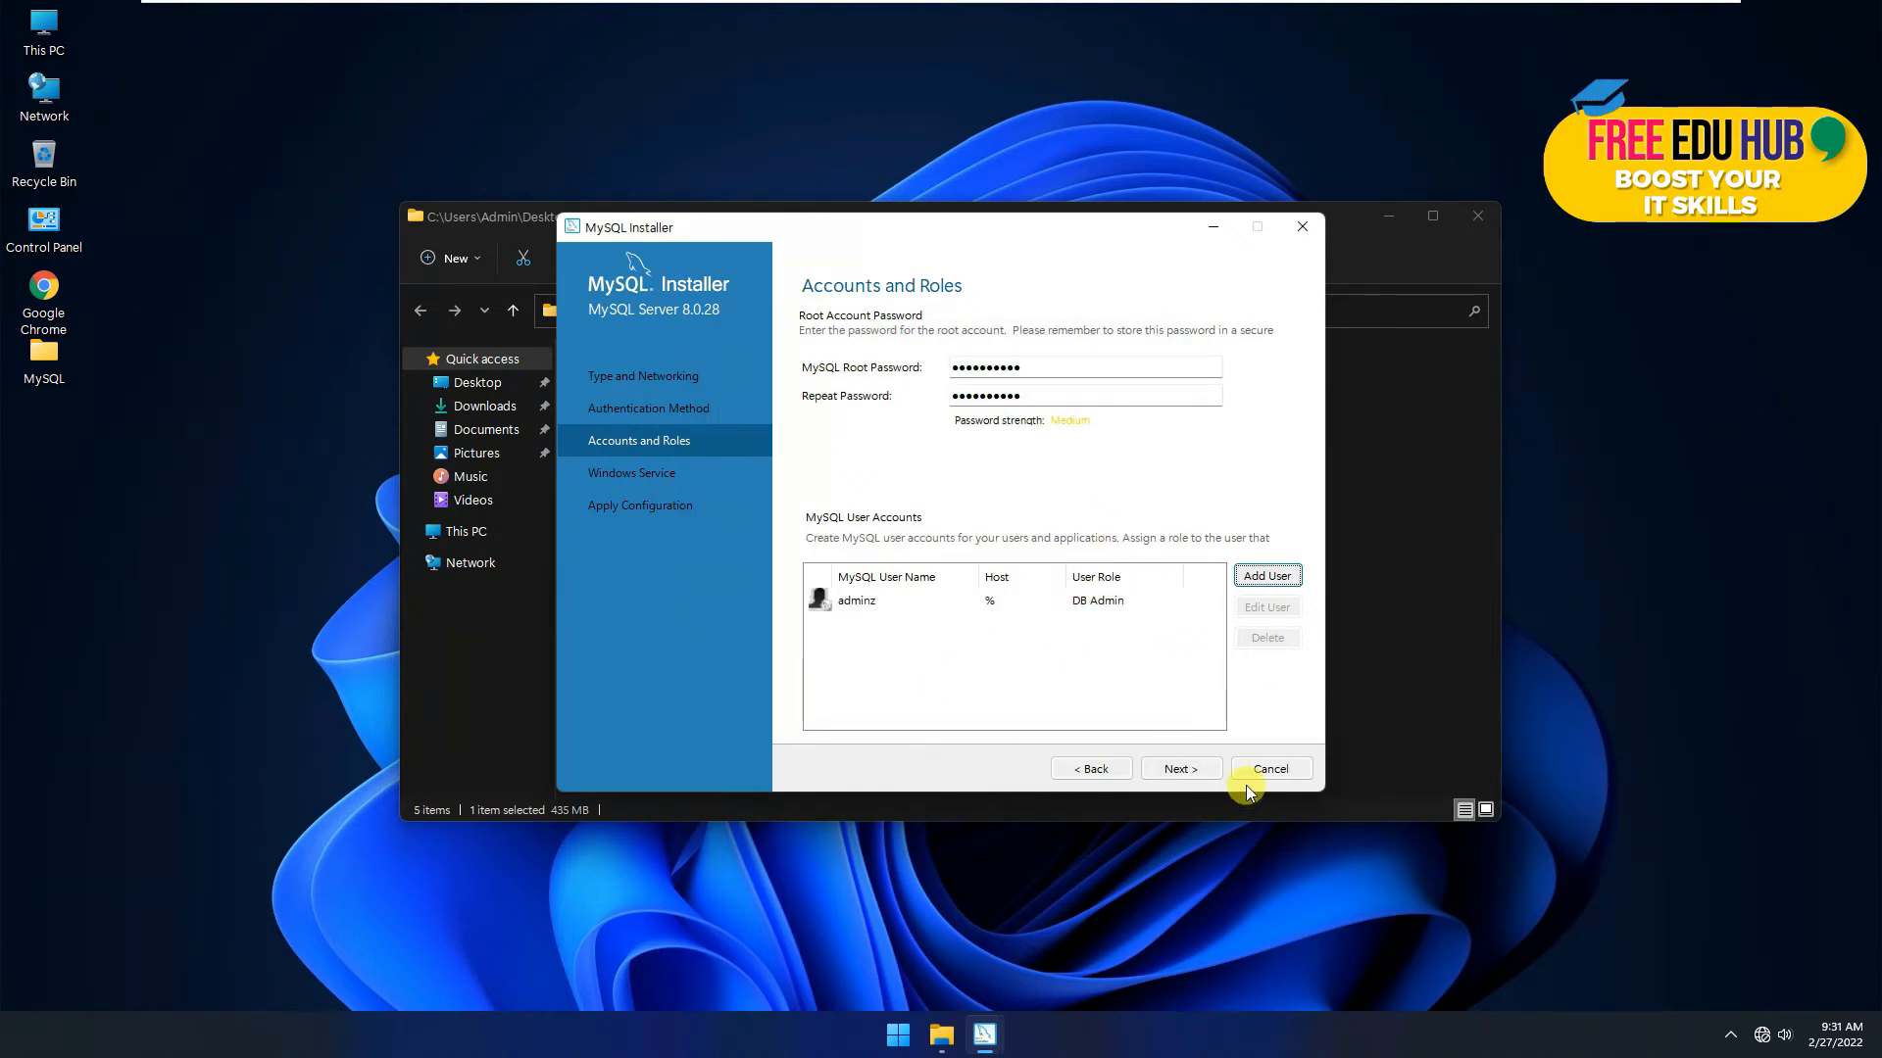
Step: Keep the MySQL80 Windows service, execute the configuration steps, and finish to Installation Complete
left_click(1178, 769)
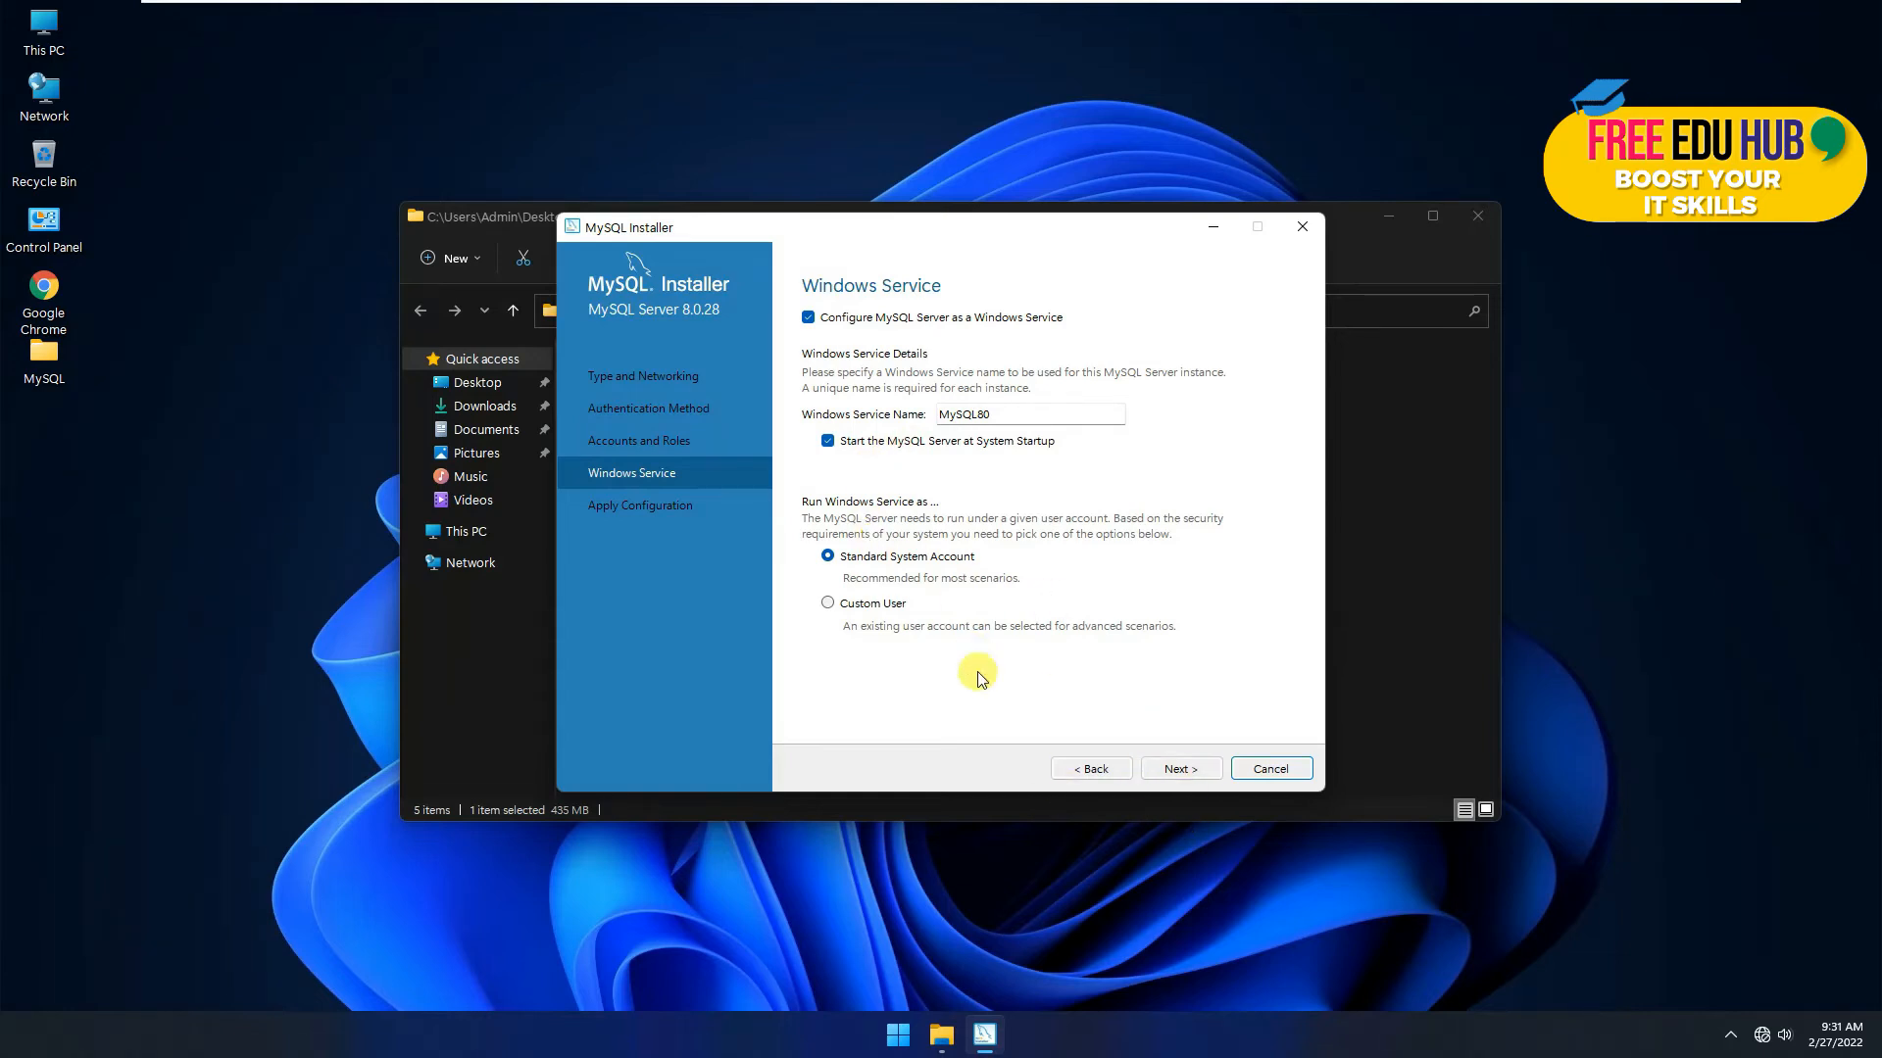
left_click(1167, 776)
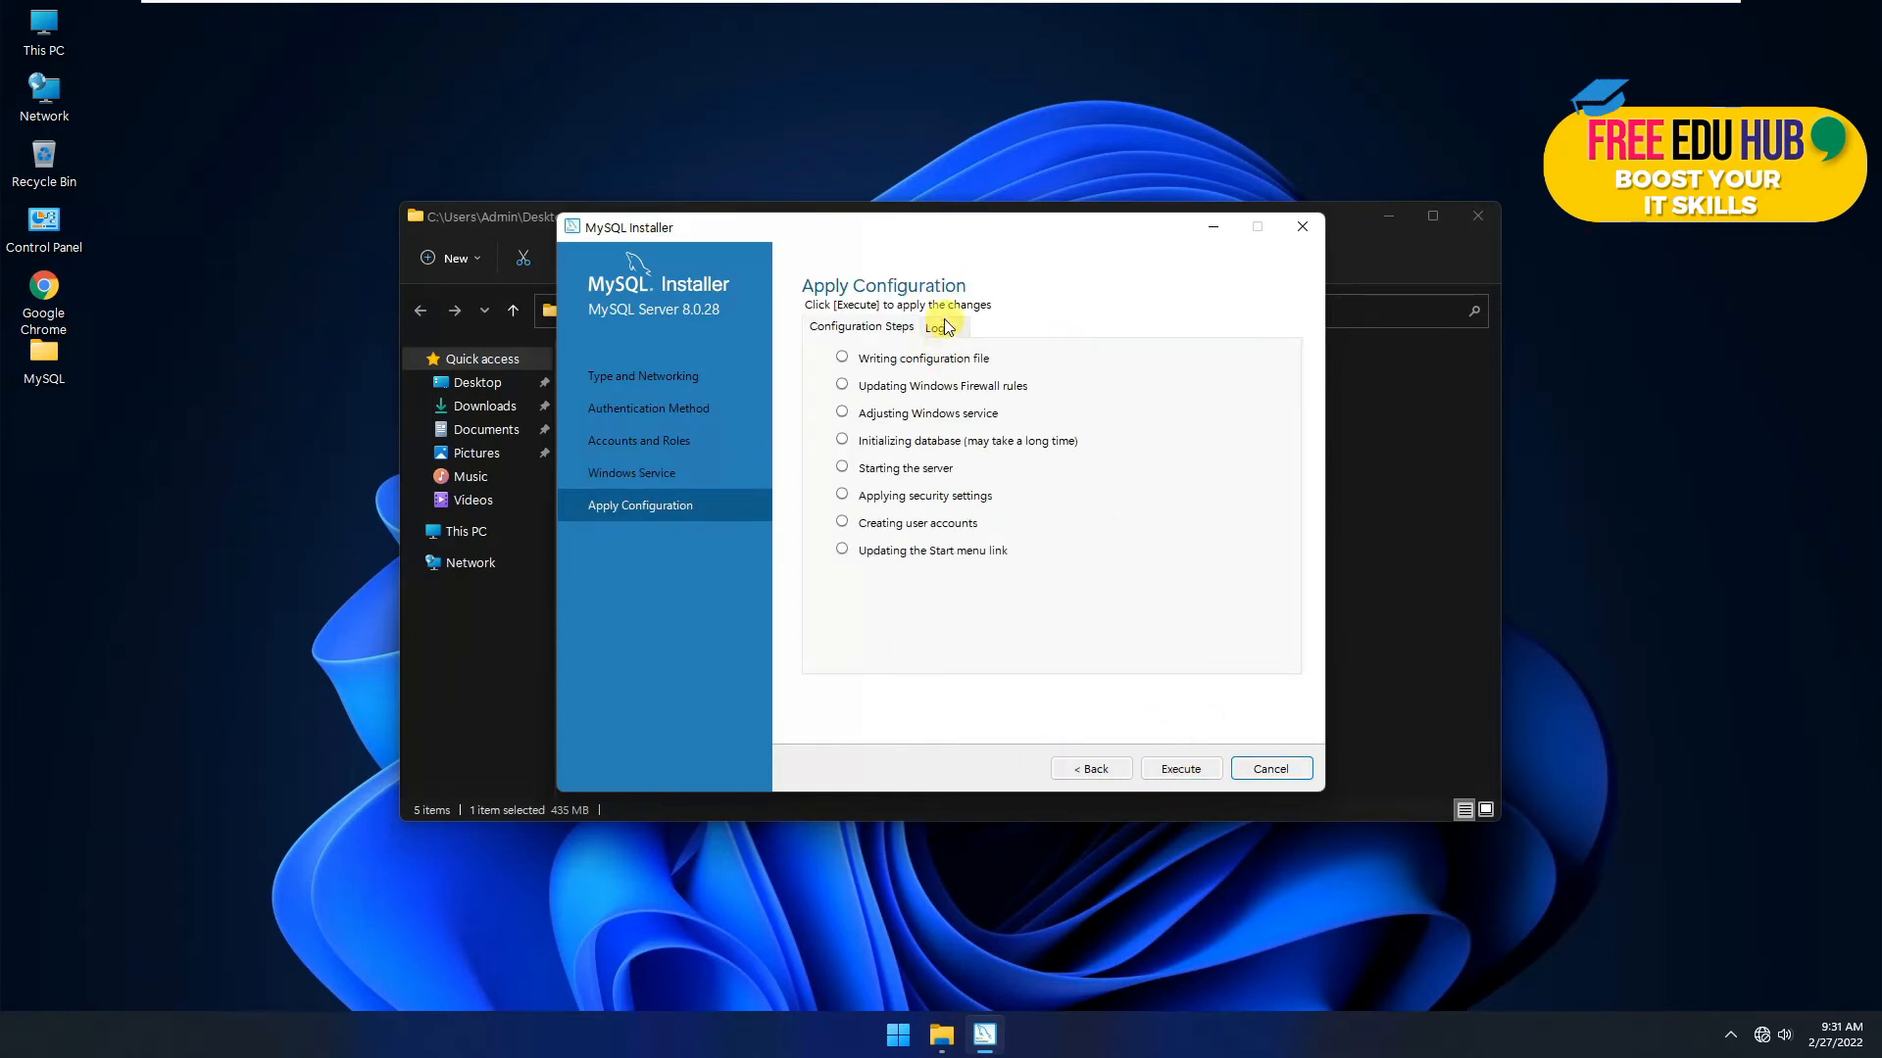
left_click(946, 331)
left_click(862, 328)
left_click(1186, 770)
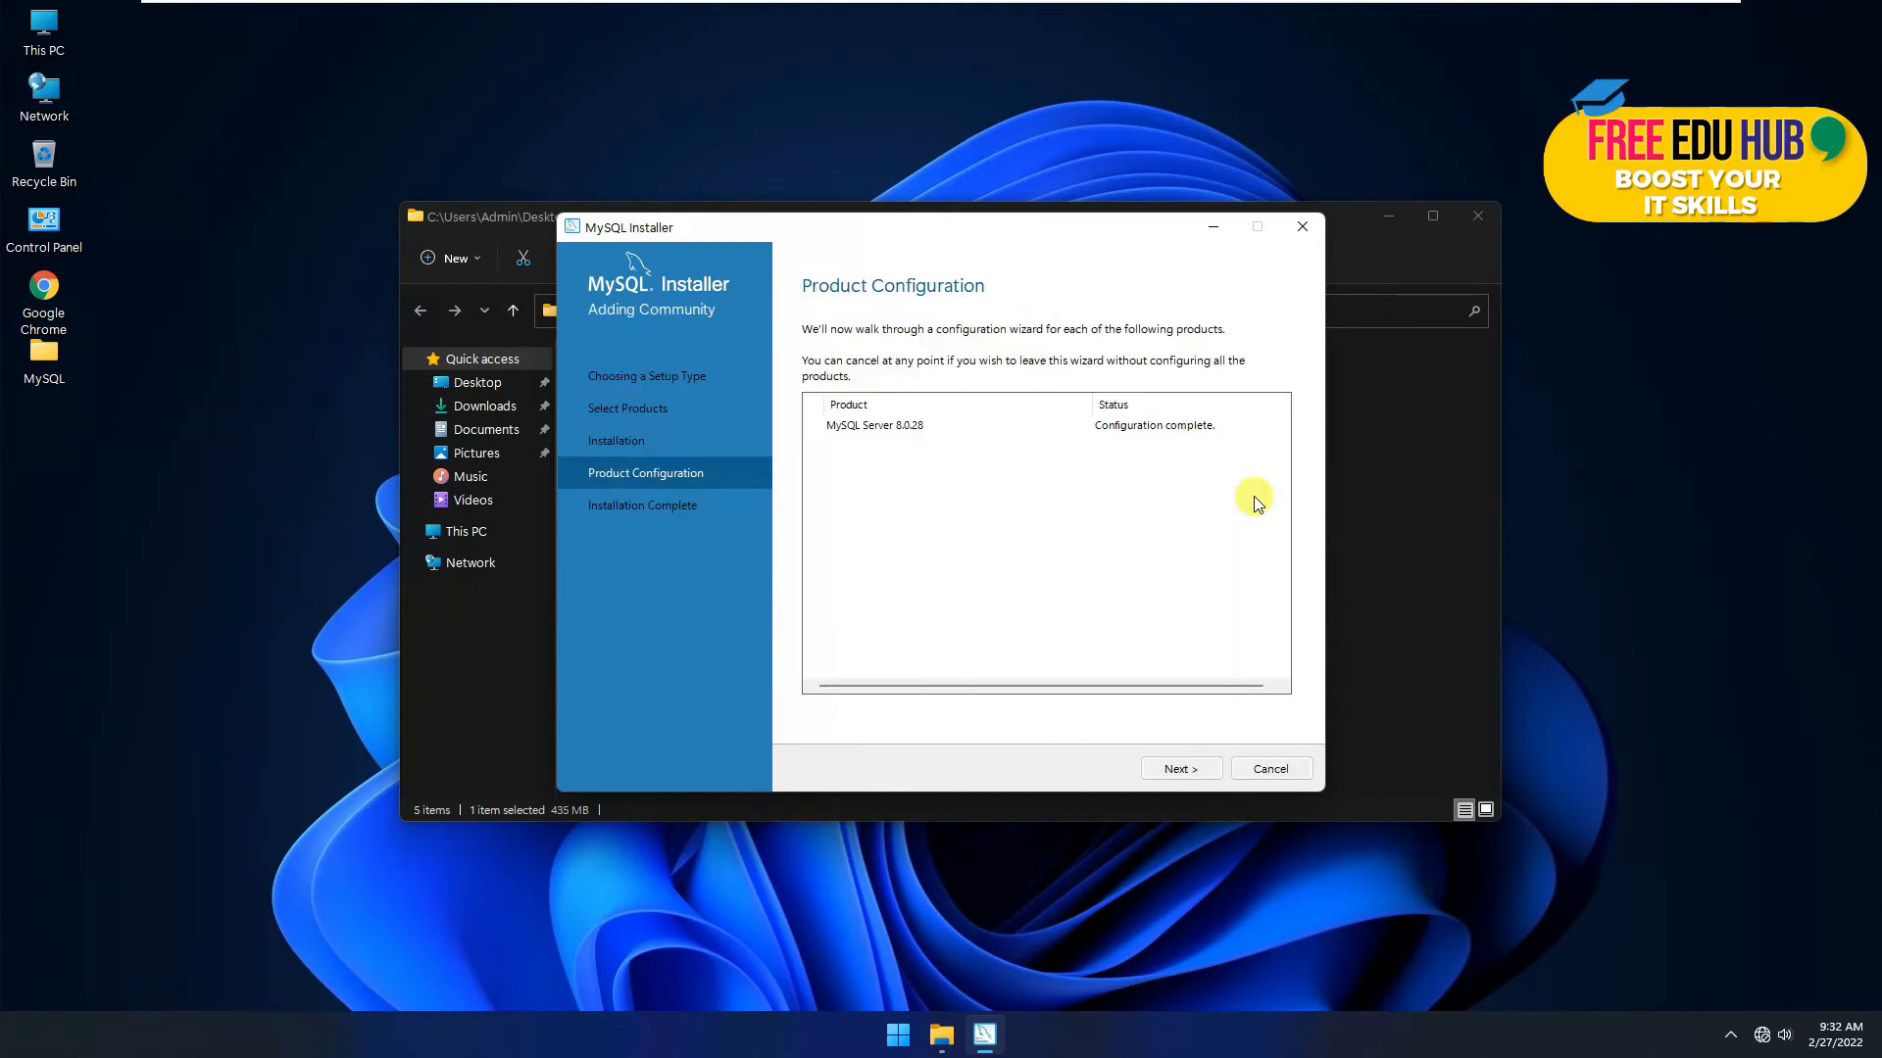
left_click(1213, 770)
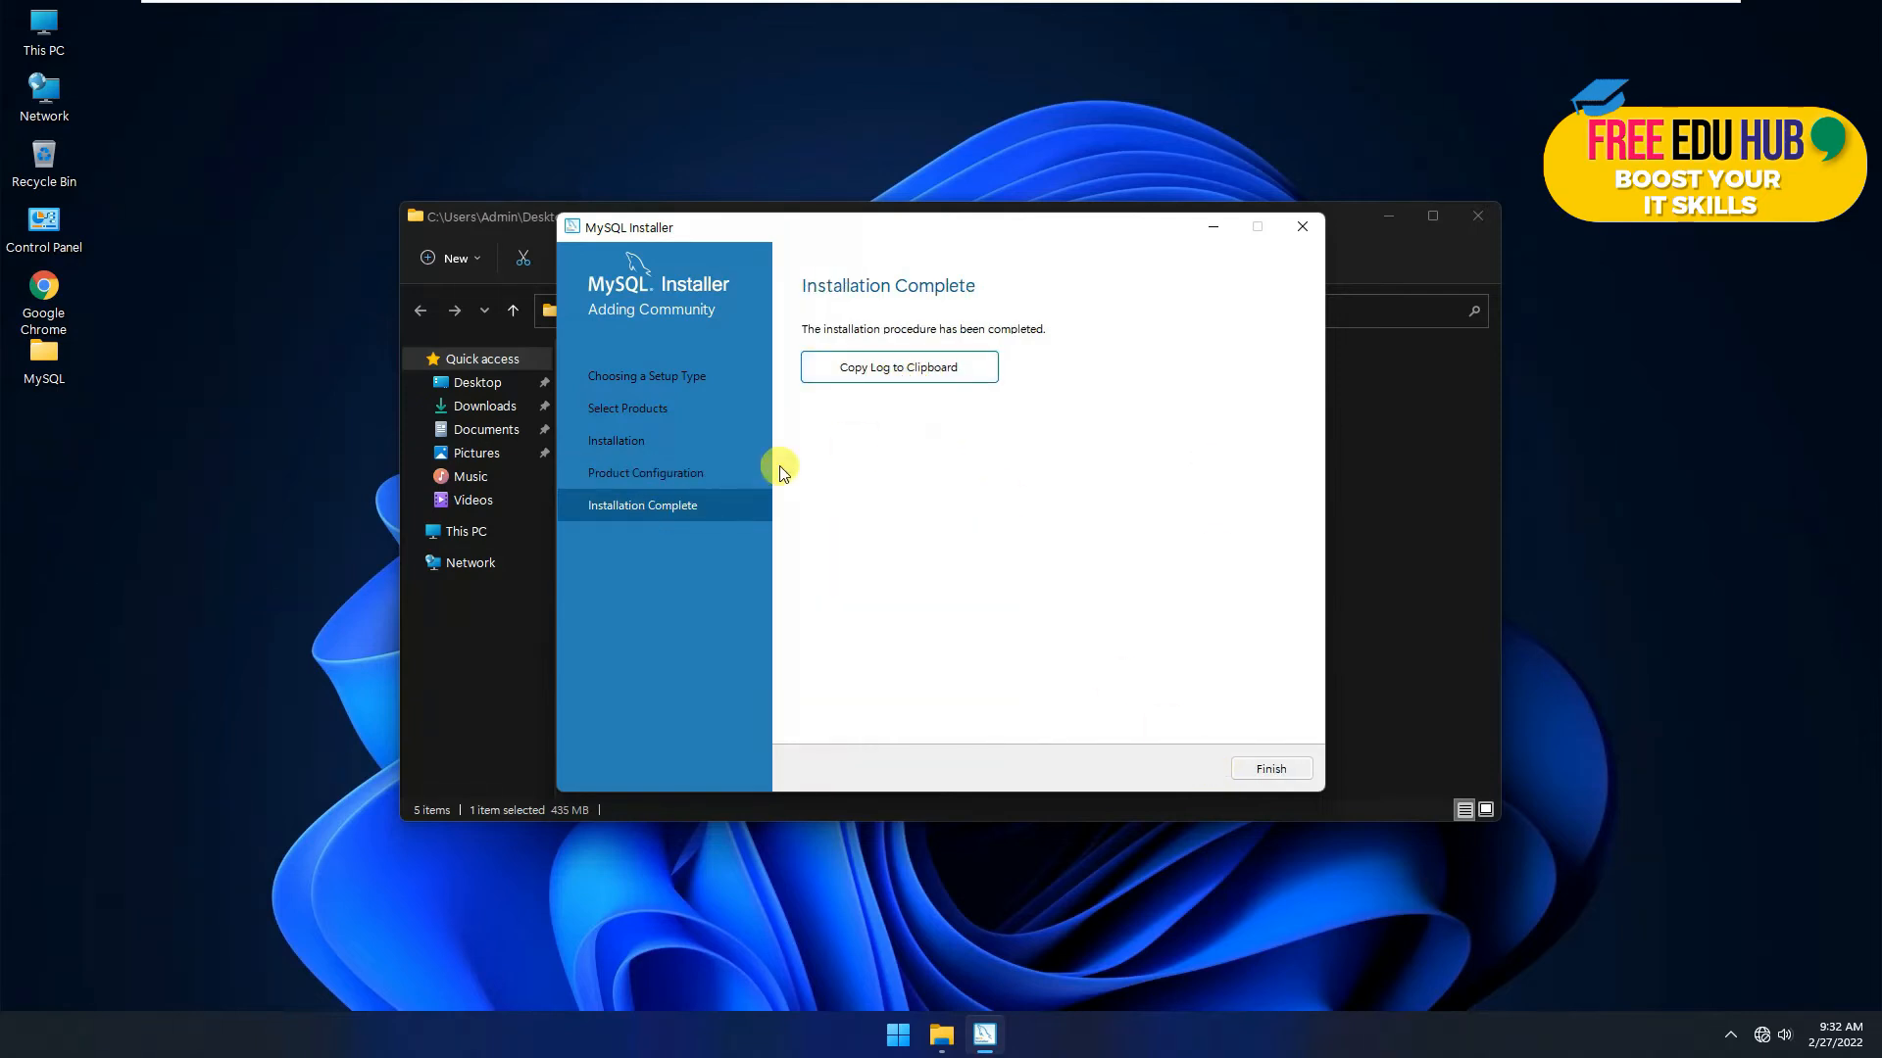
Step: Create MySQL.txt on the desktop, paste the installation log into it, and close Notepad
right_click(190, 556)
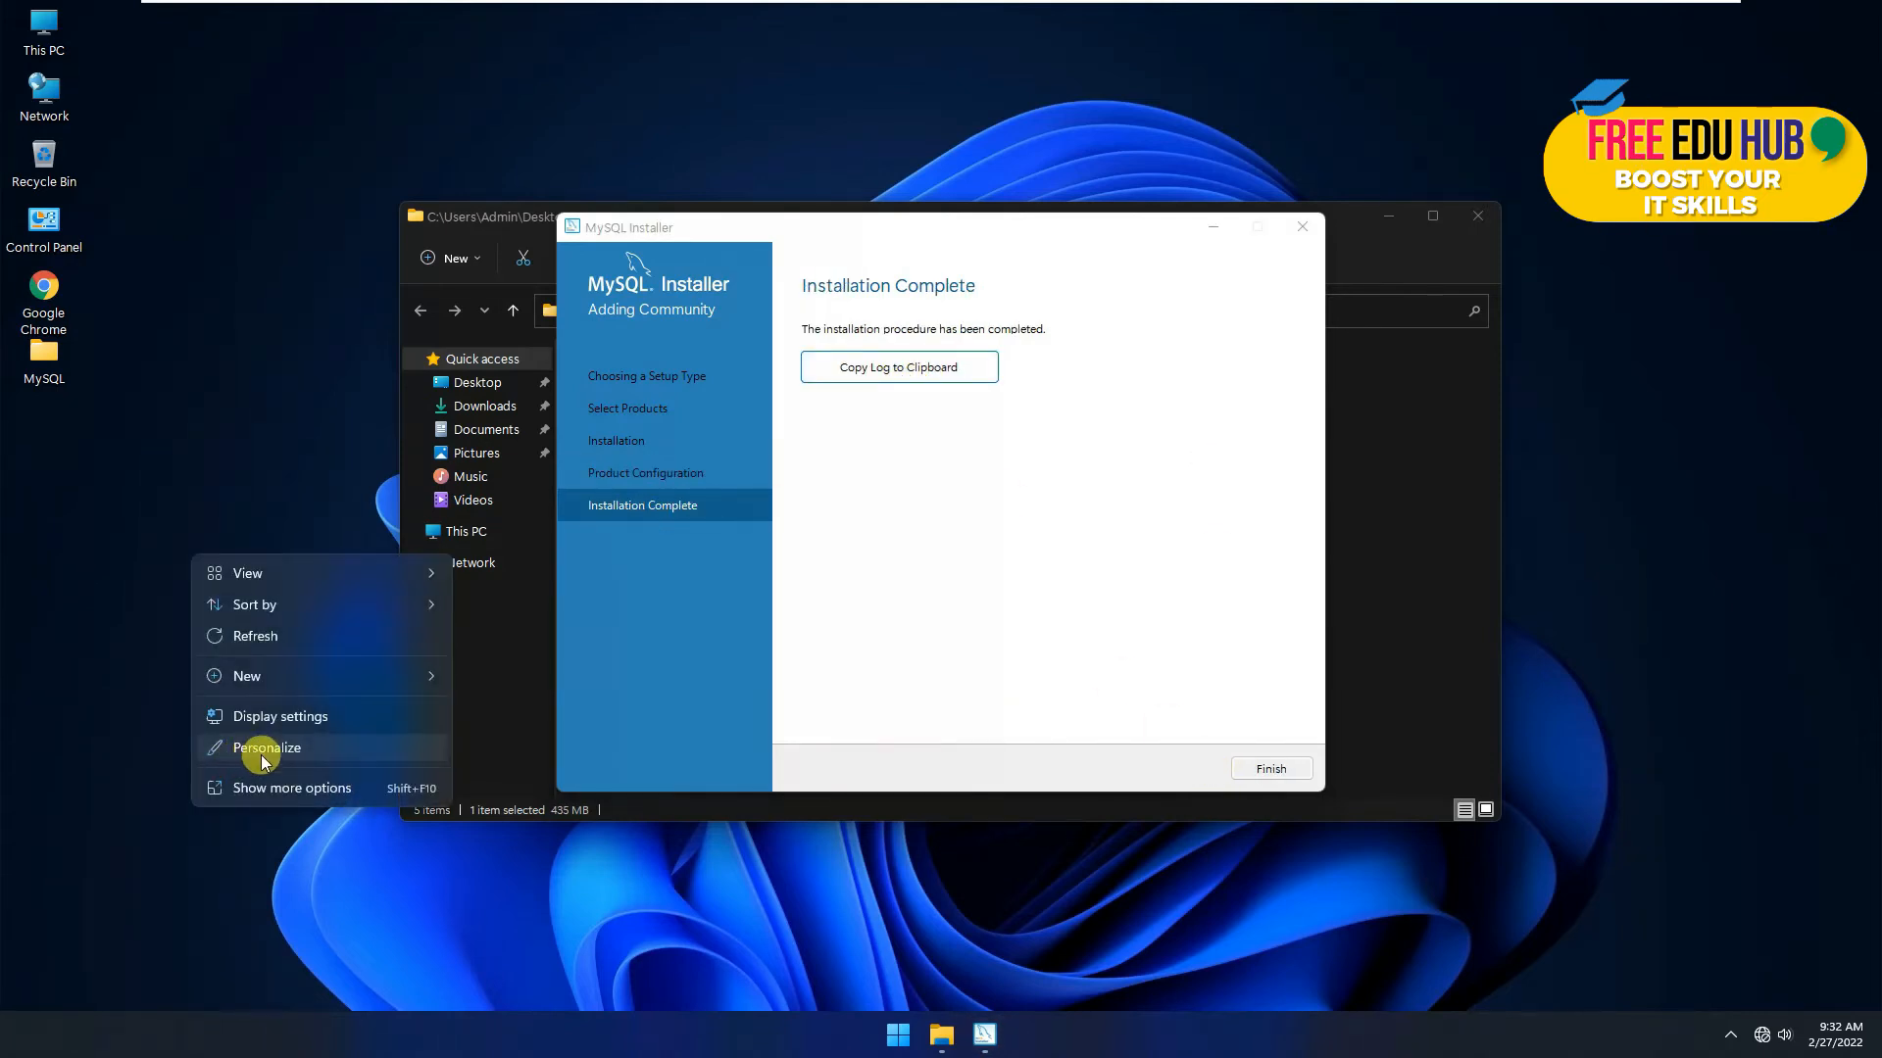
mouse_move(252, 675)
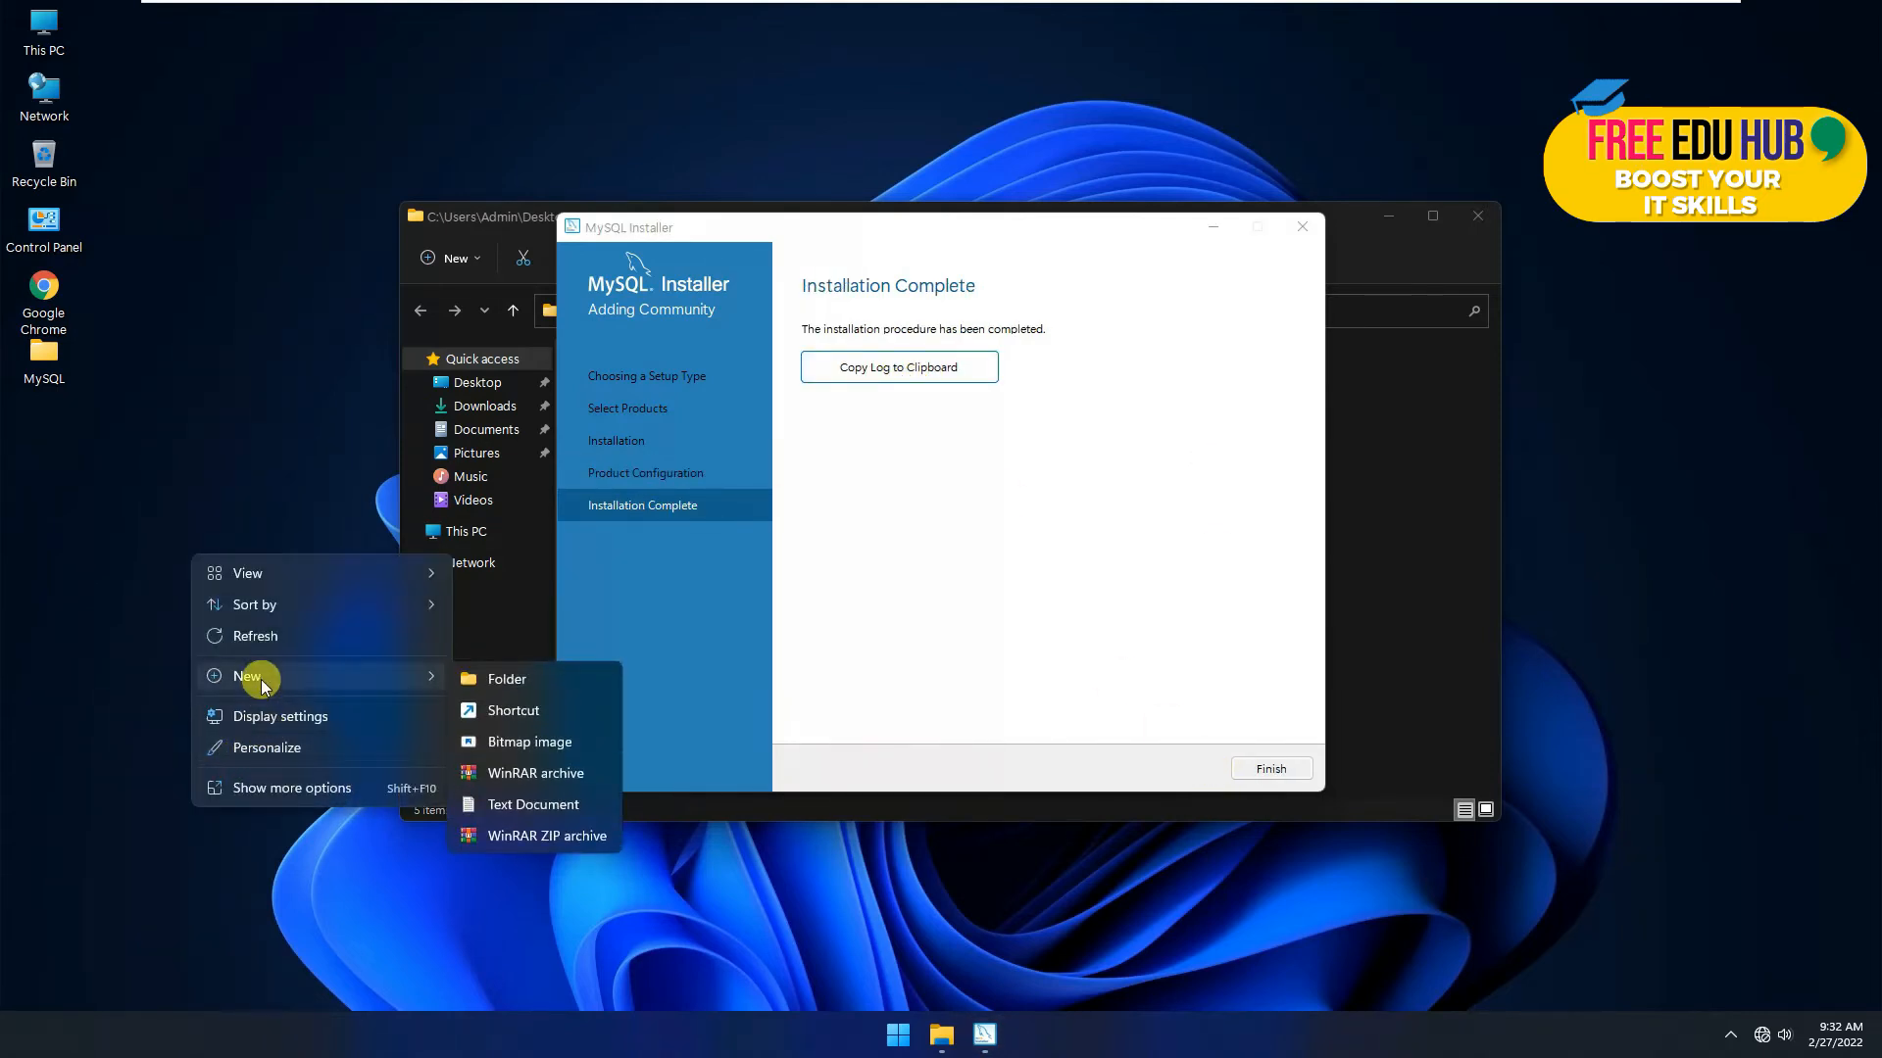
left_click(519, 804)
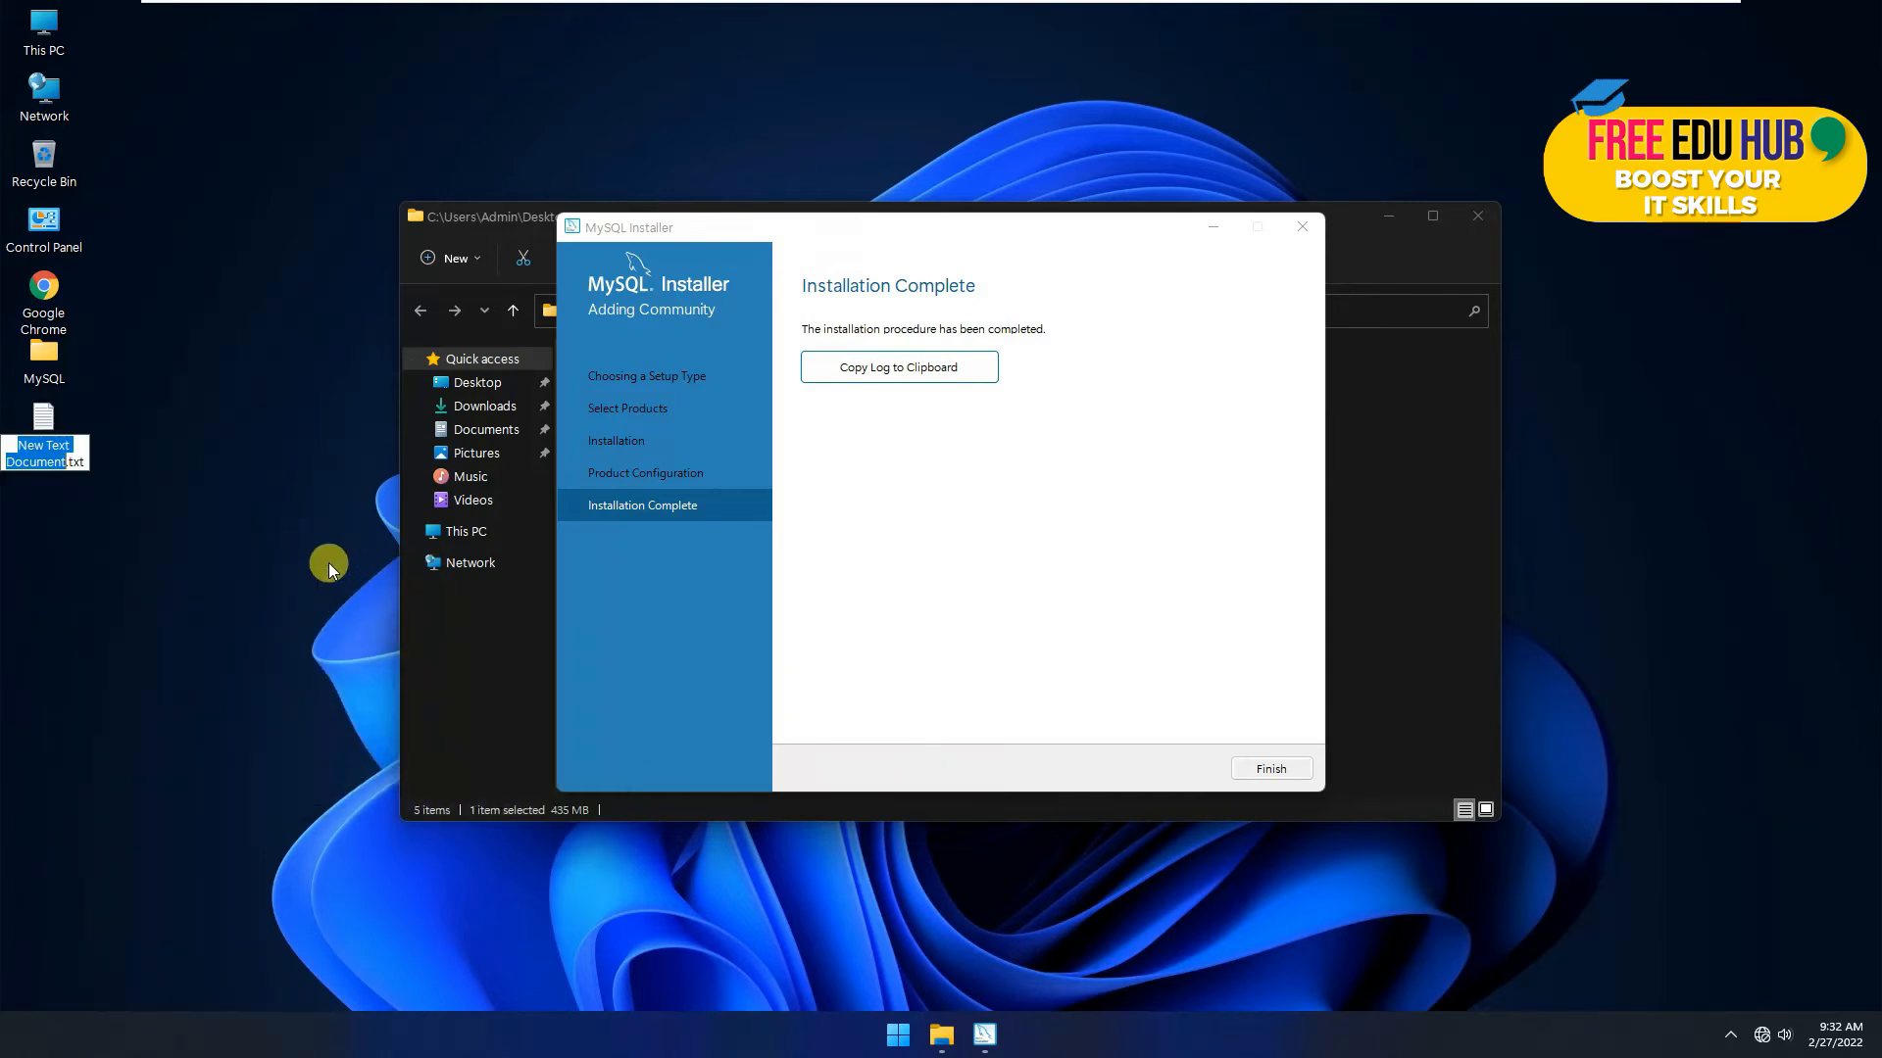
type("MySQL")
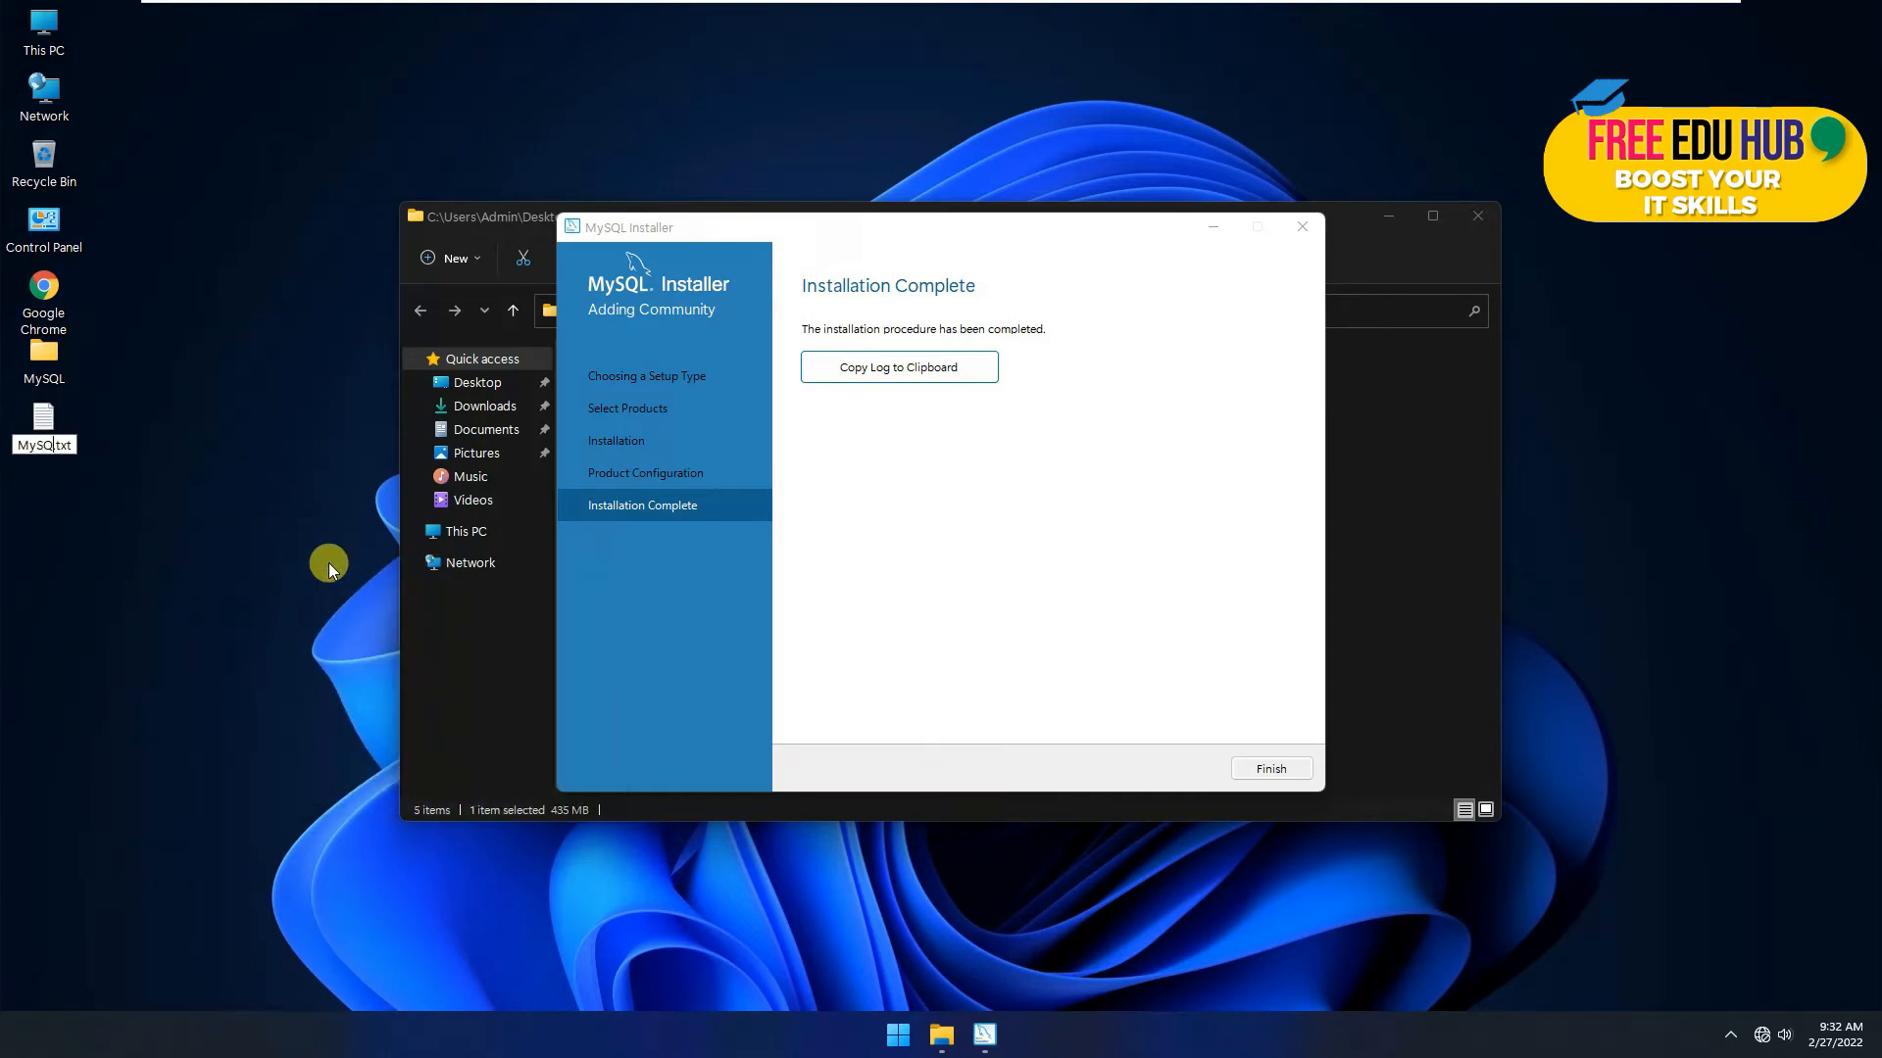
key("Return")
key("Return")
key("ctrl+v")
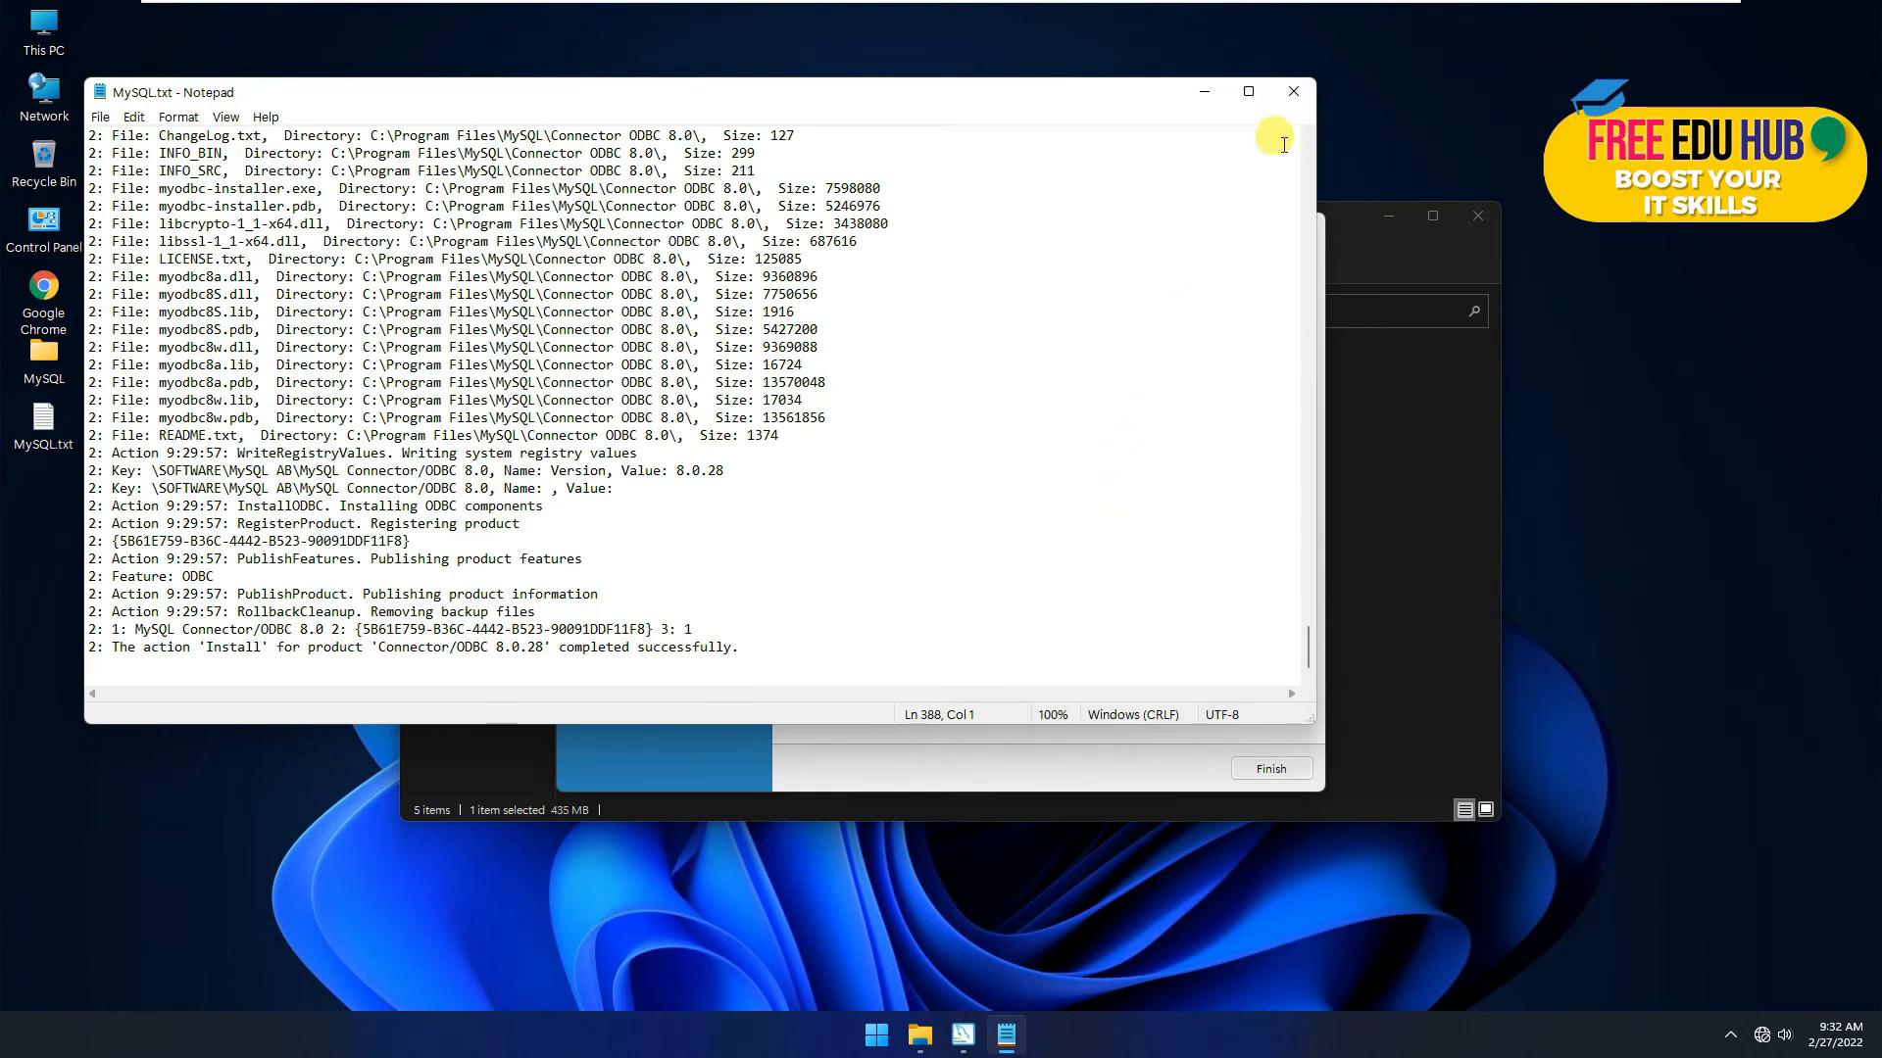
left_click(1294, 91)
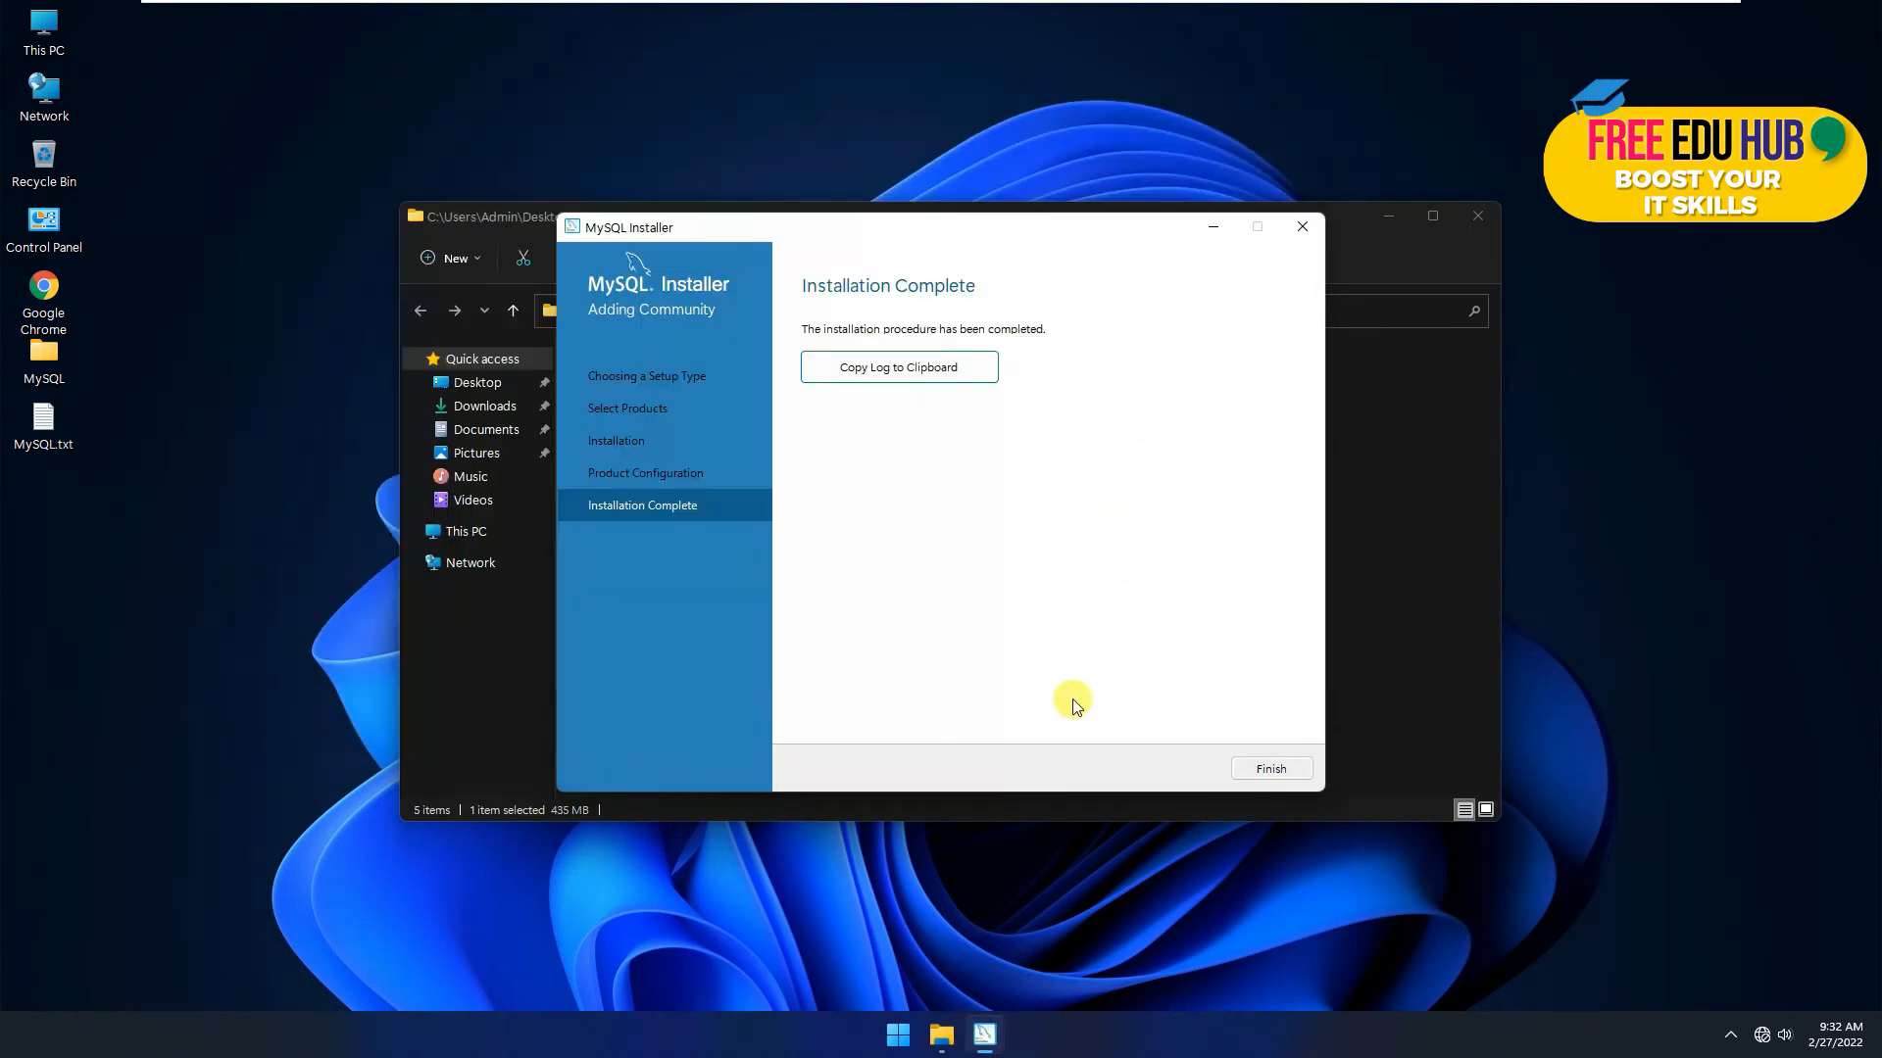
Step: Close the finished MySQL Installer and launch the MySQL Workbench installer package
left_click(1250, 768)
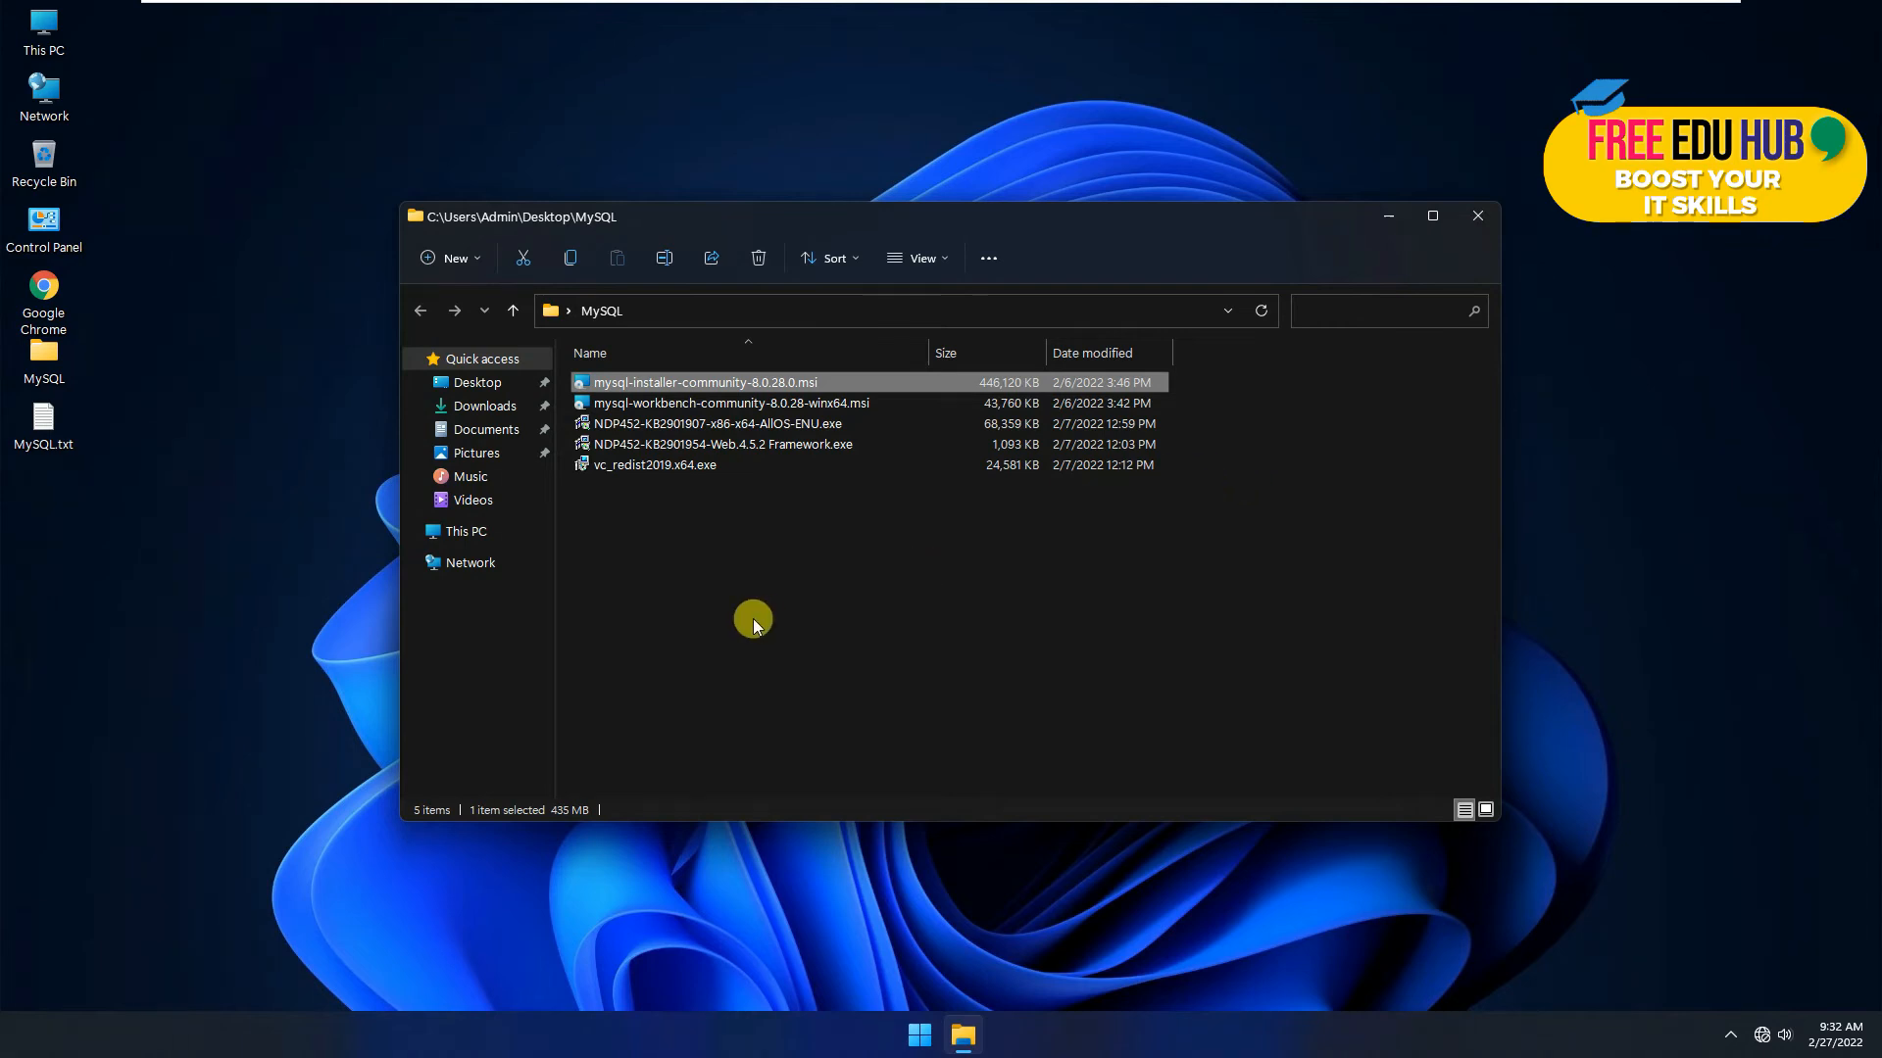
left_click(769, 563)
double_click(722, 403)
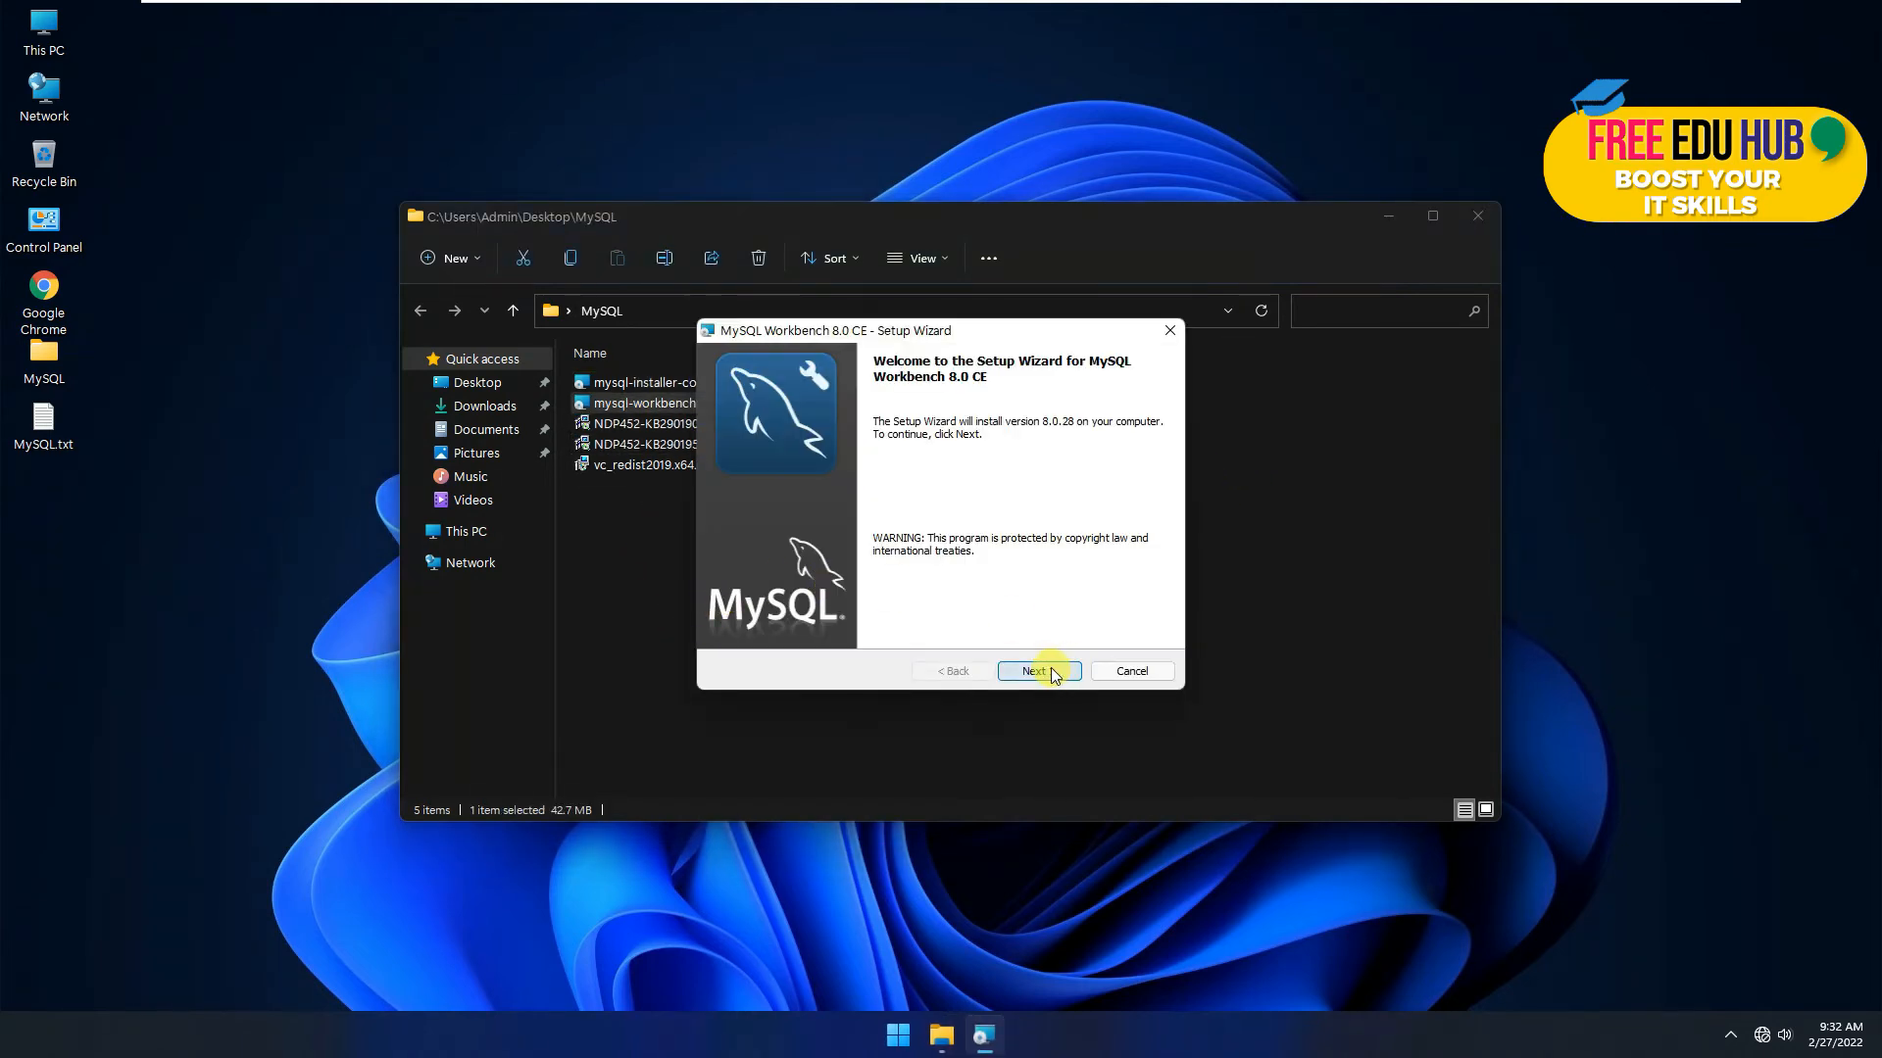
Step: Install Workbench 8.0 CE as a Complete setup in the default folder, then launch it
left_click(1045, 671)
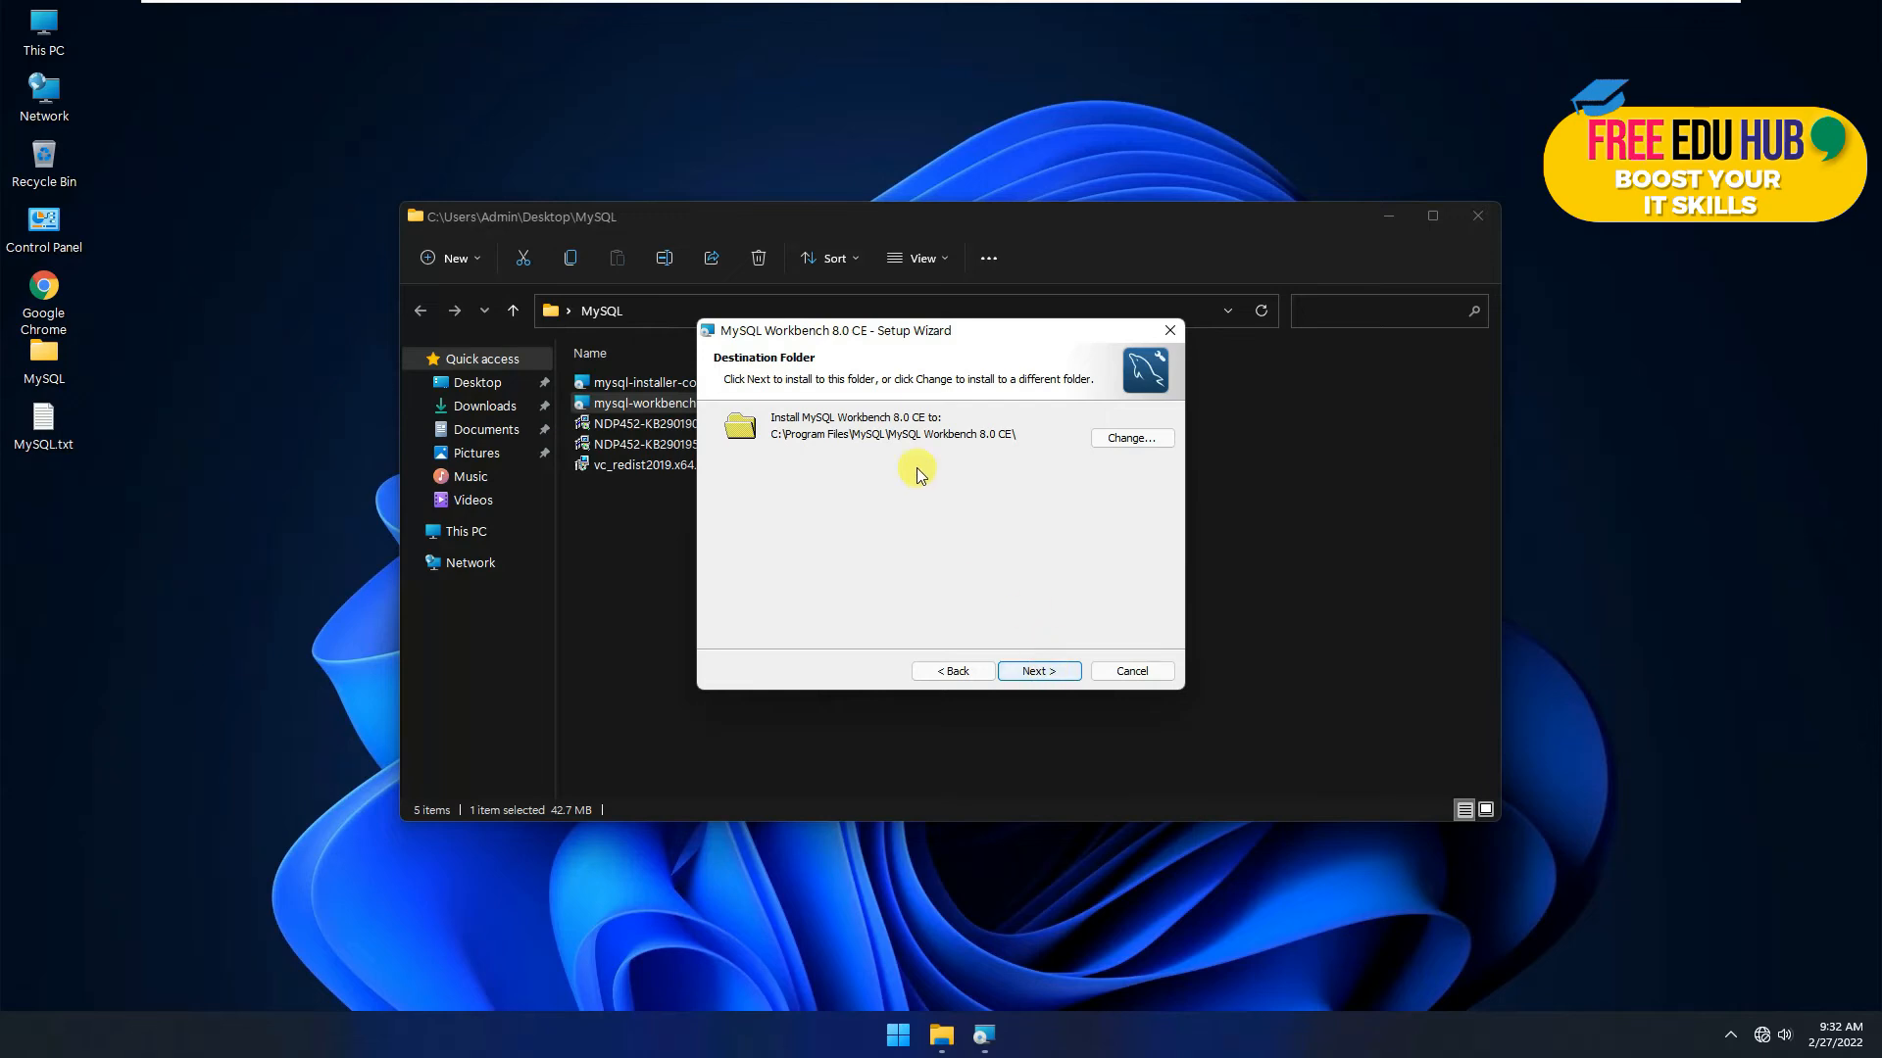
left_click(1036, 672)
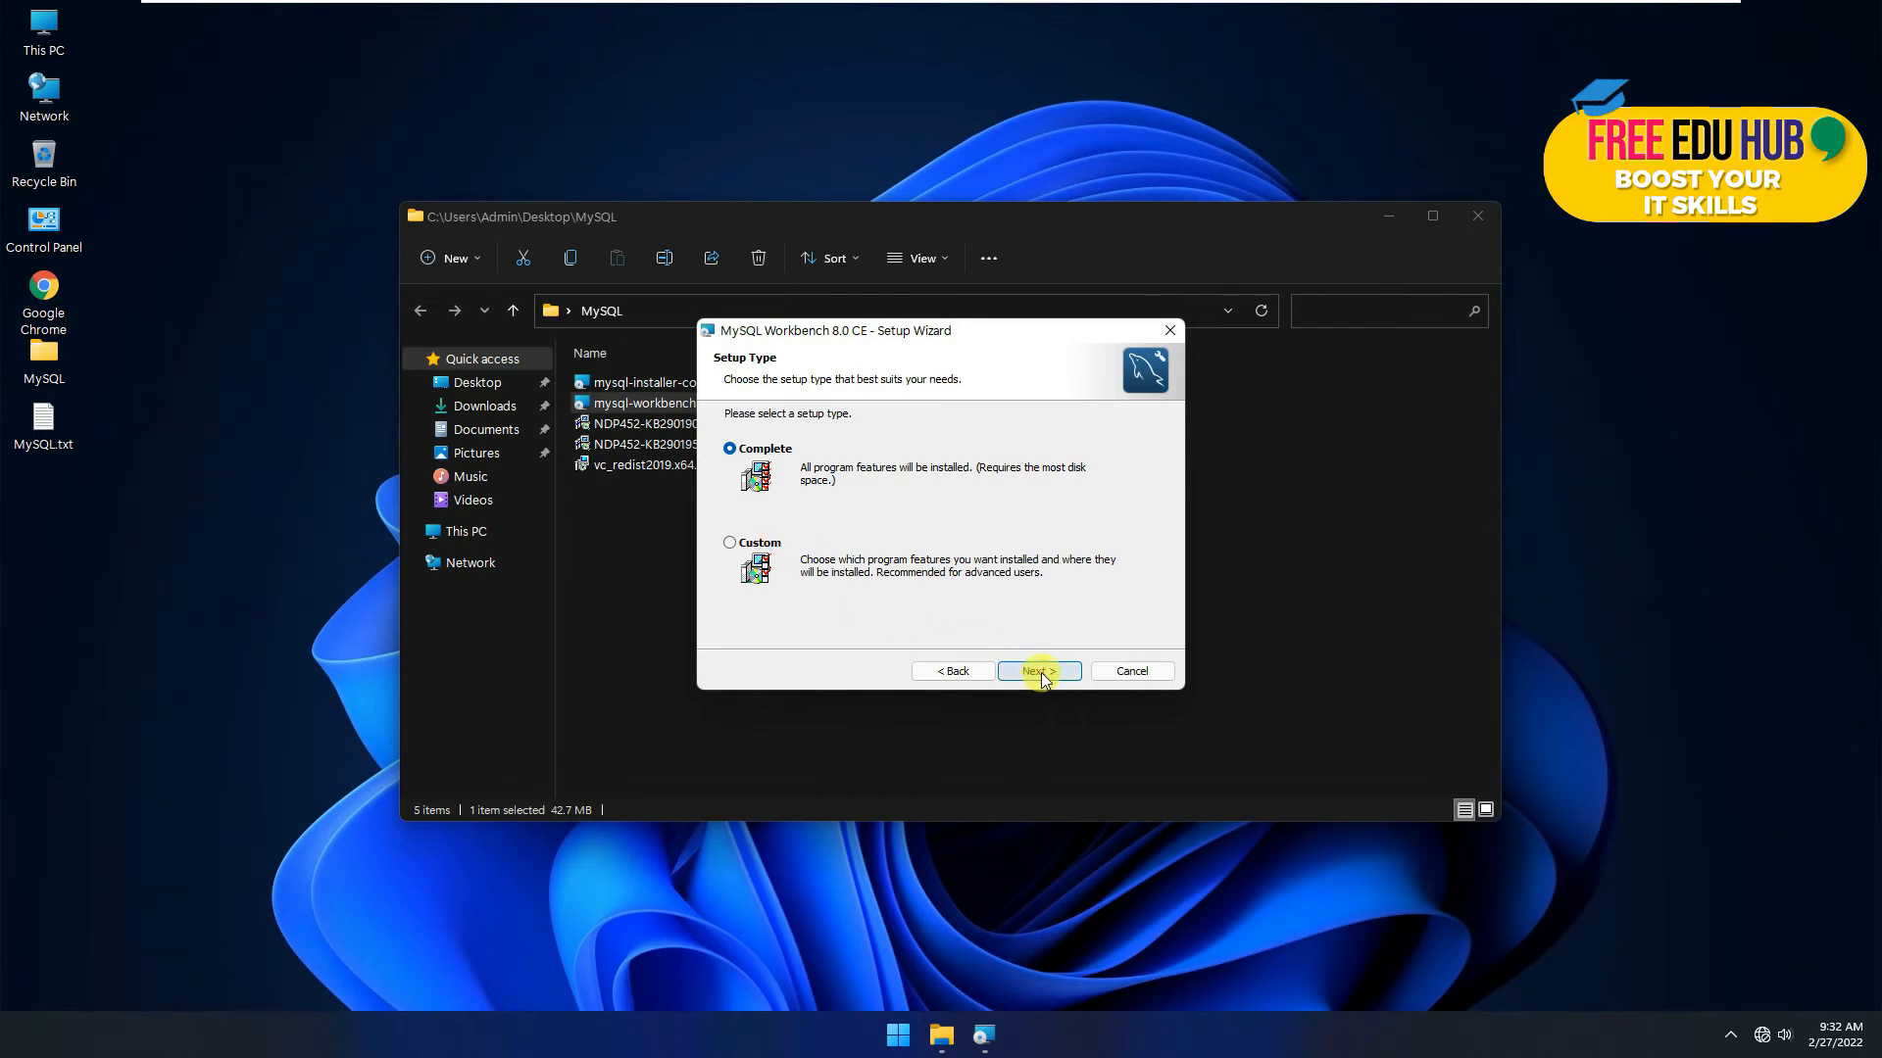
left_click(1040, 673)
left_click(1040, 672)
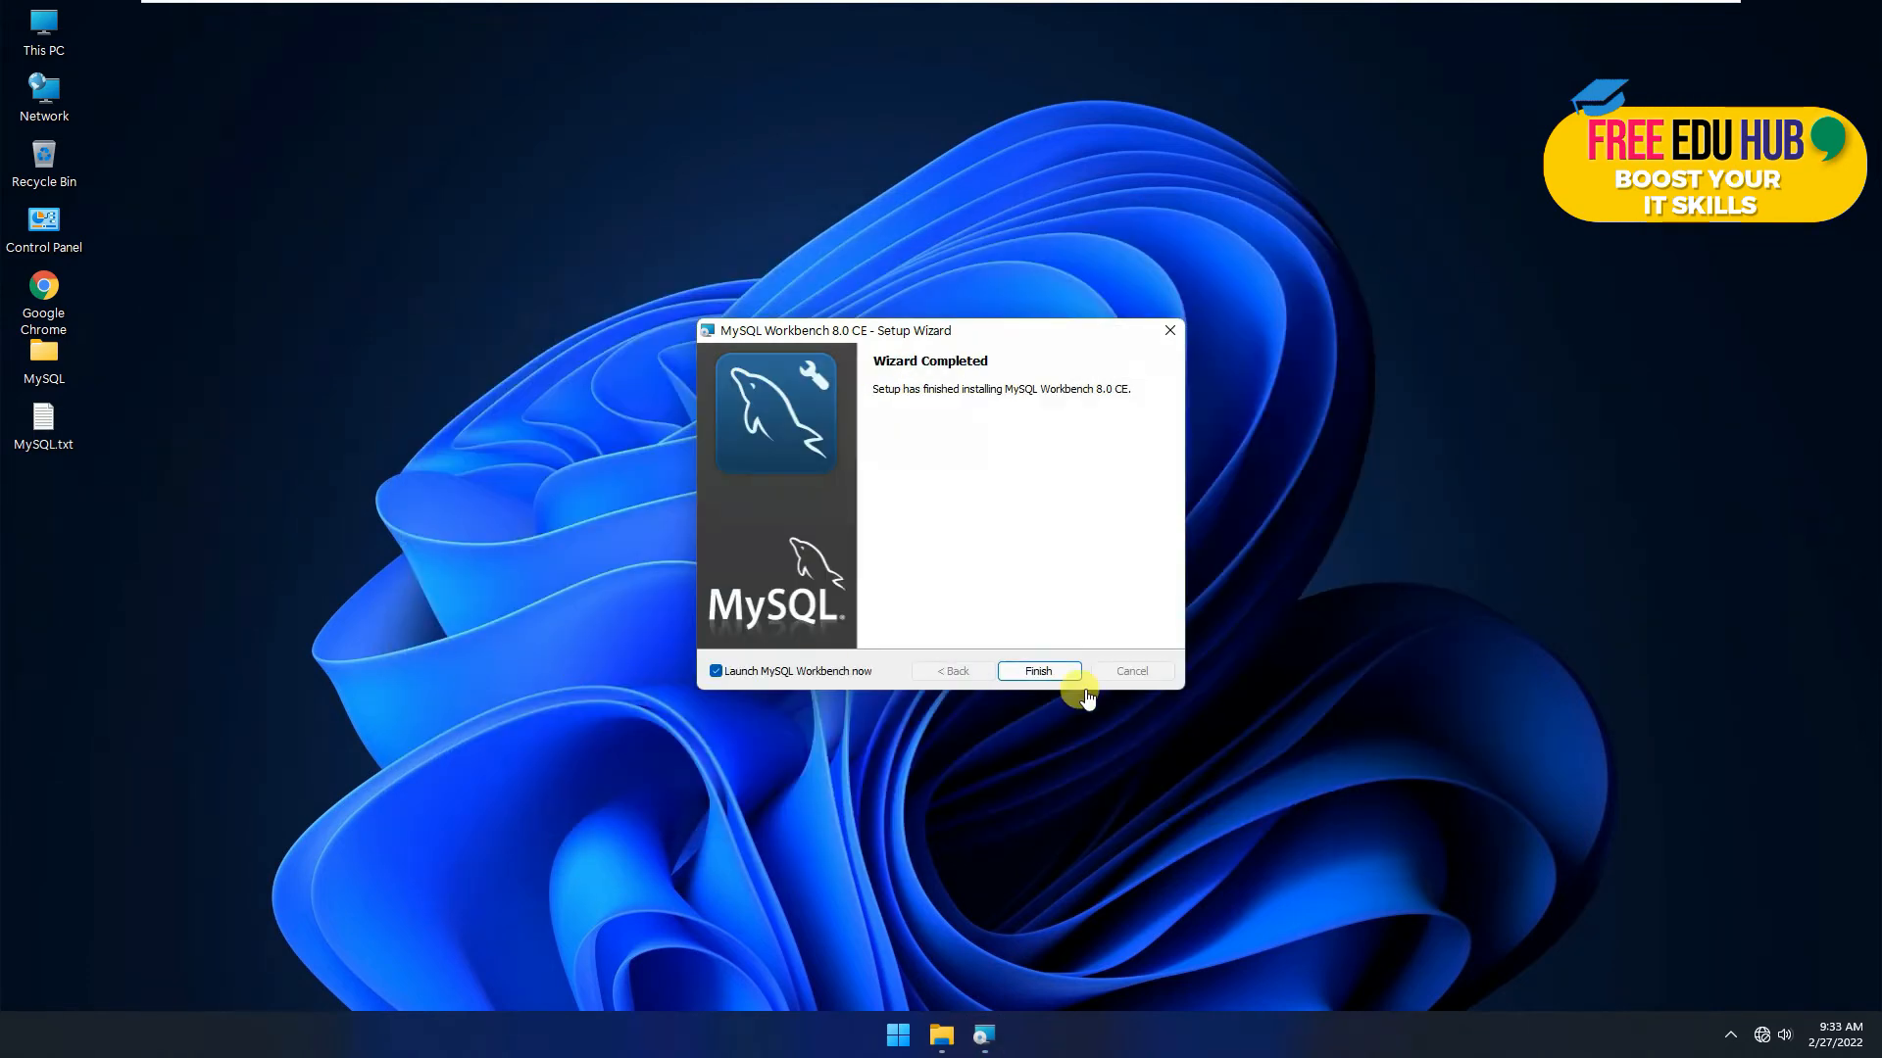
left_click(1040, 672)
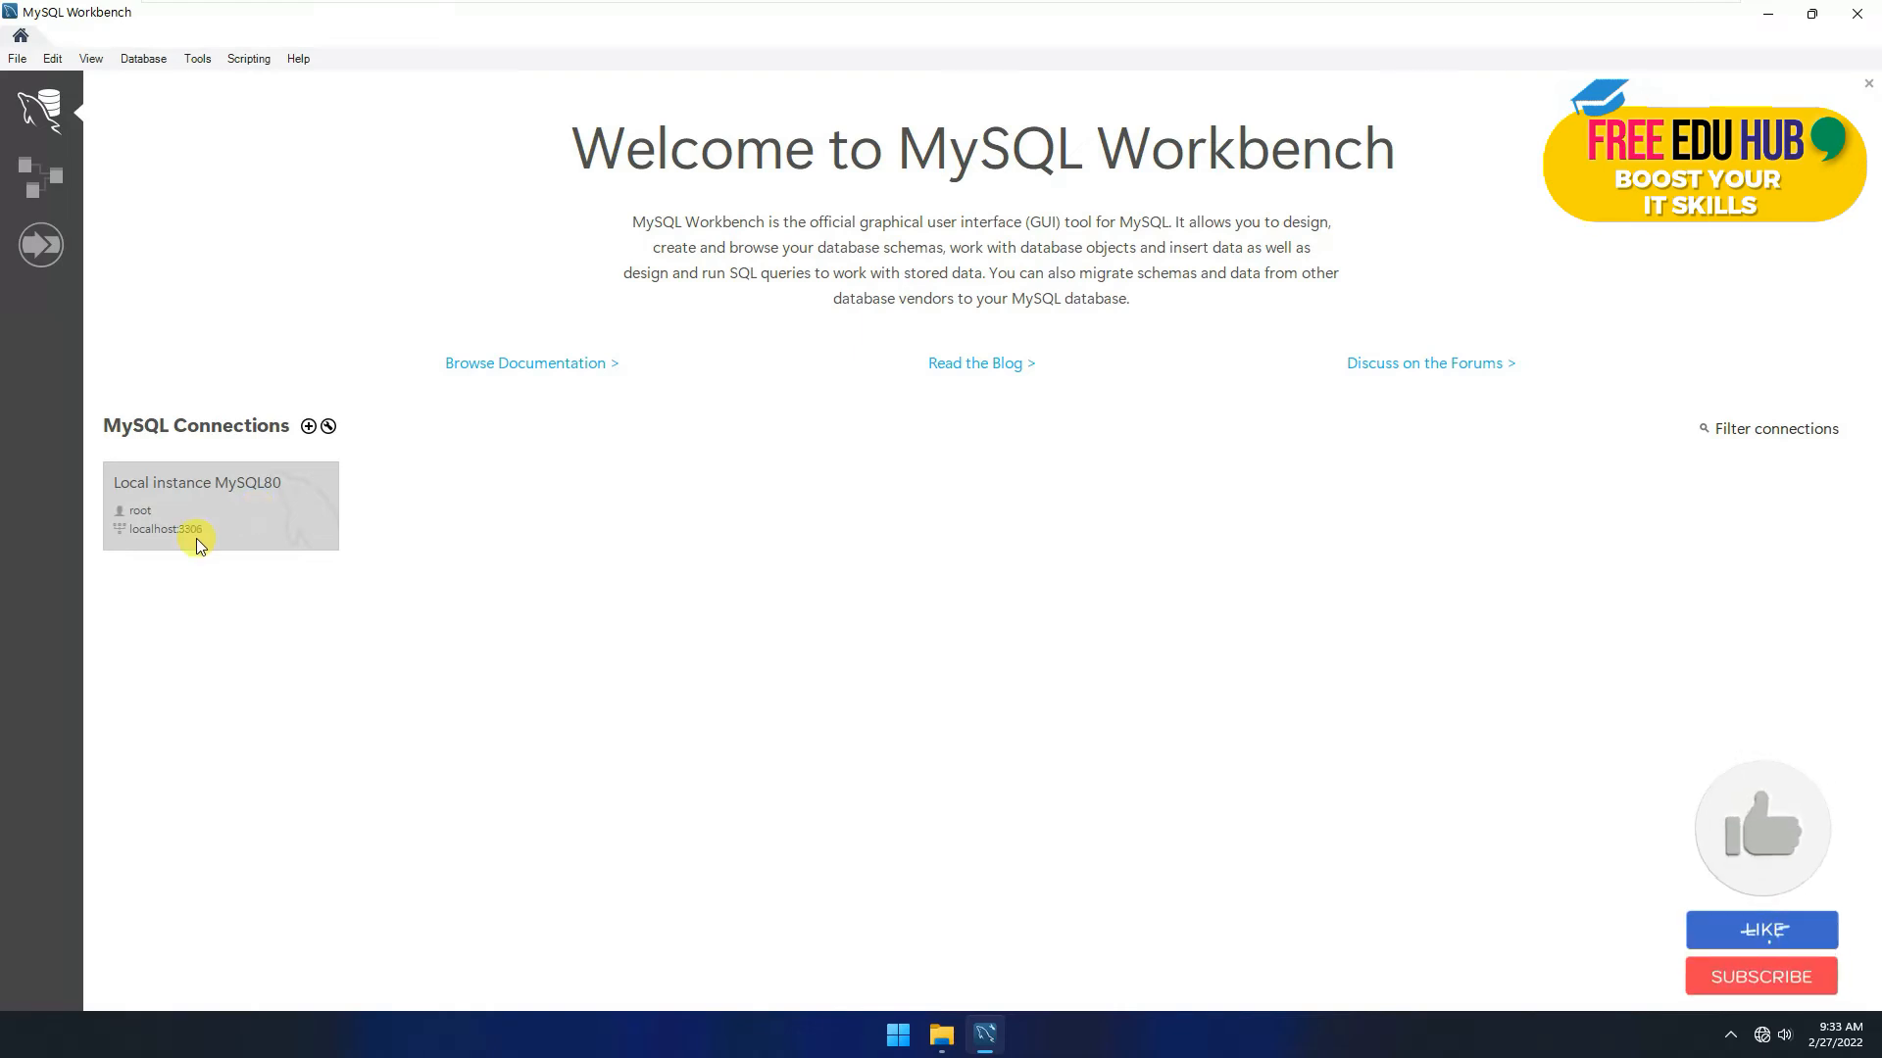
Step: Connect to Local instance MySQL80 by entering the root password
left_click(221, 517)
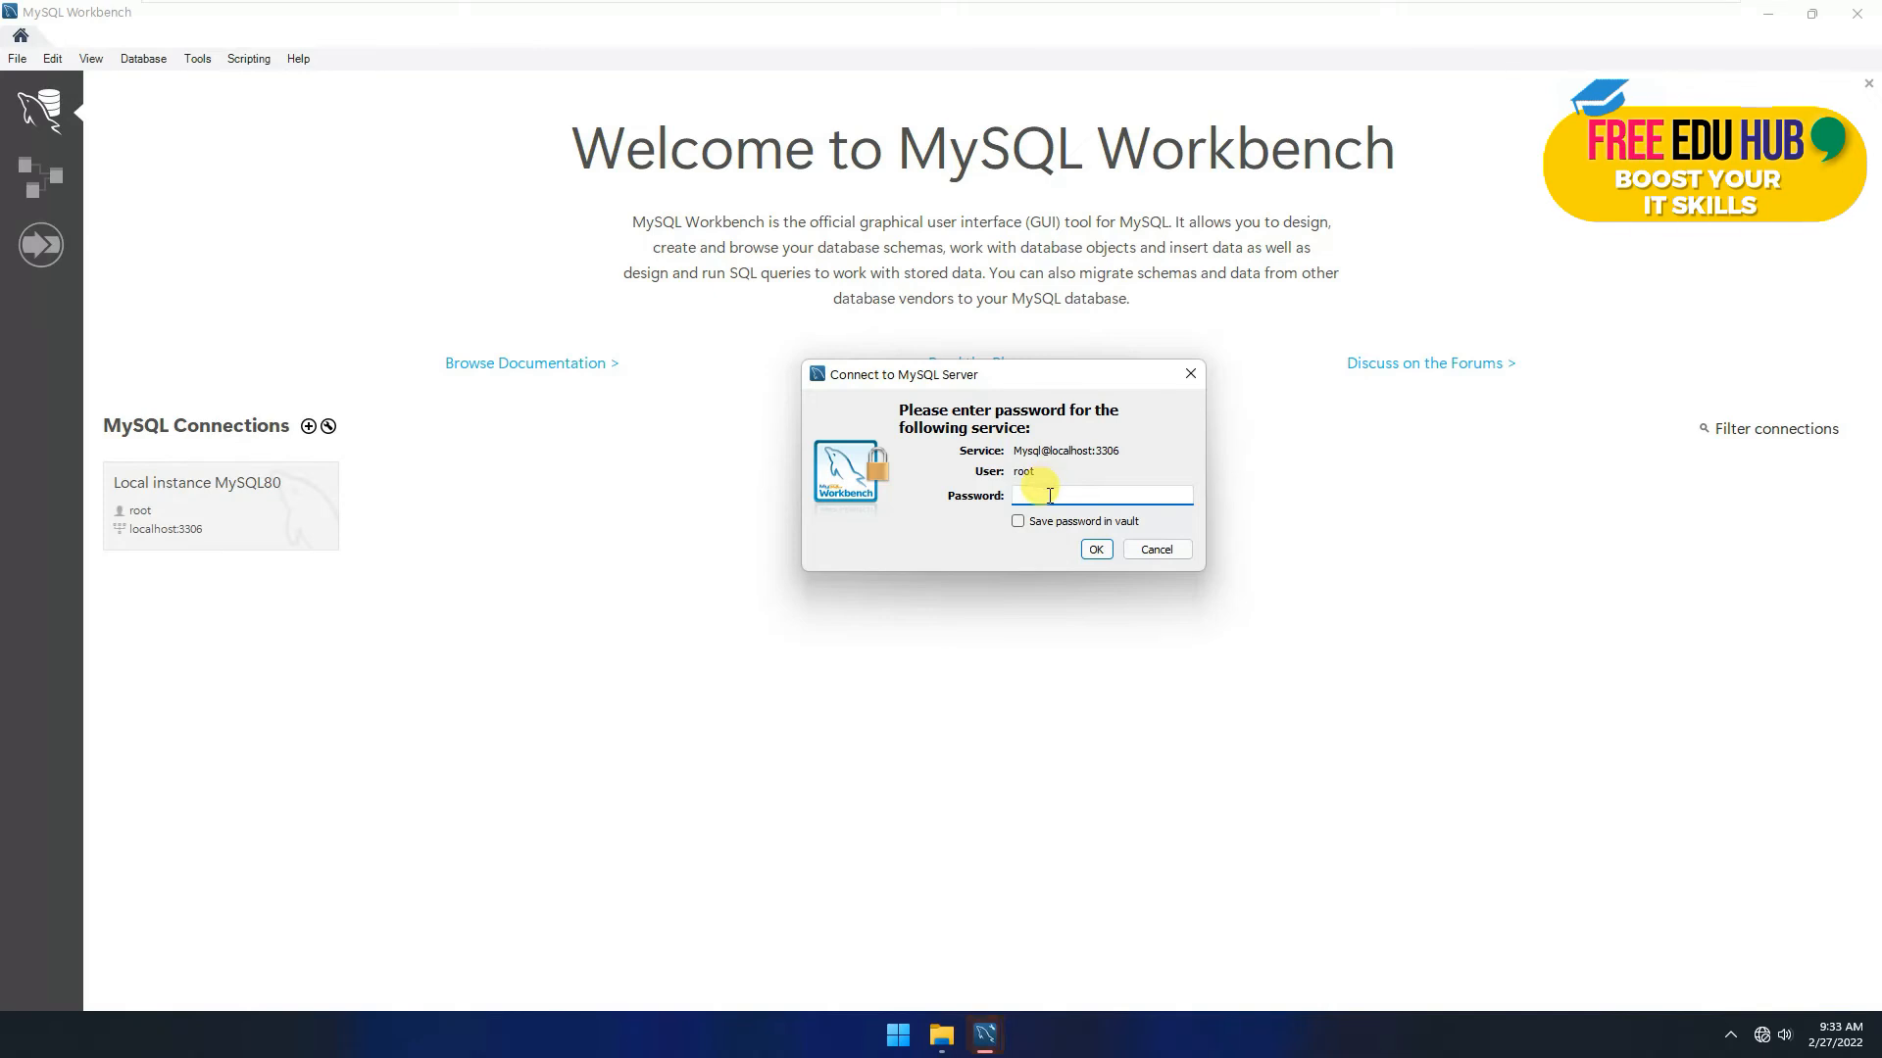
type("1234567")
key("Return")
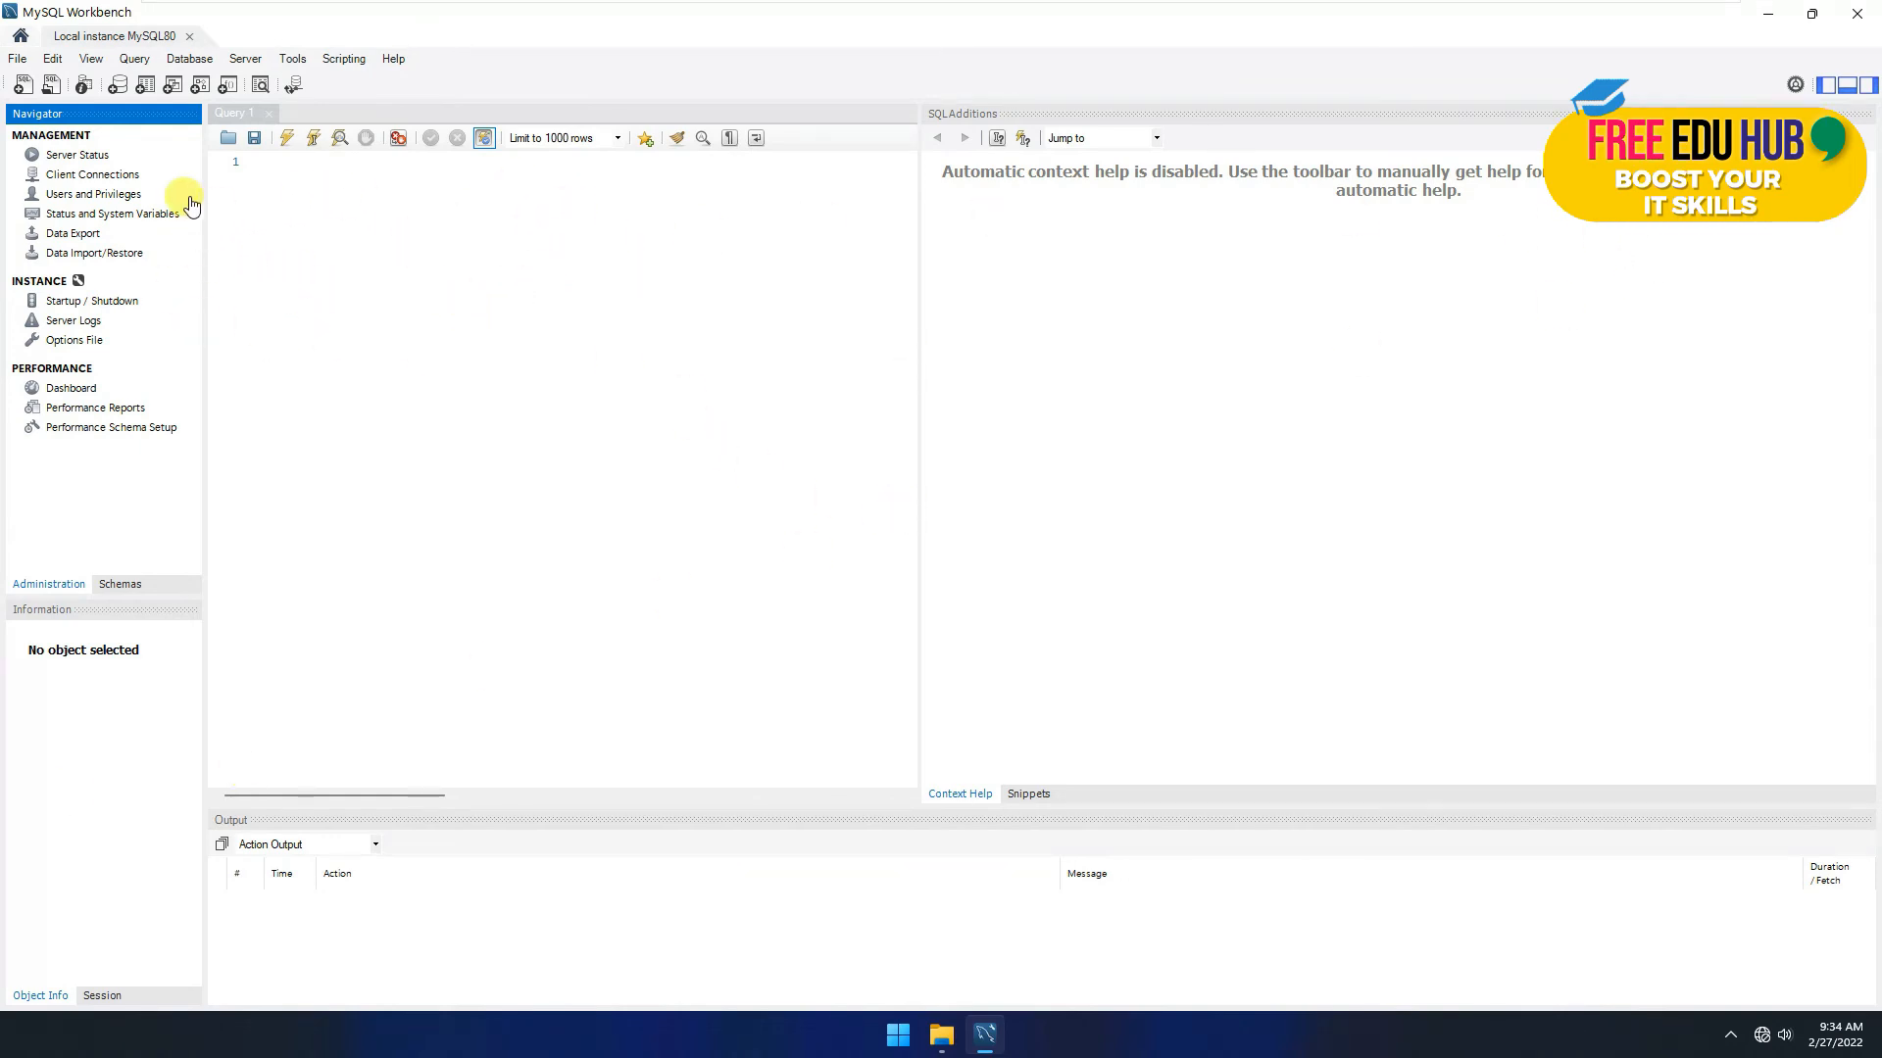
Step: Show the local server's Server Status page (running, 8.0.28, port 3306) widened across the window
left_click(68, 157)
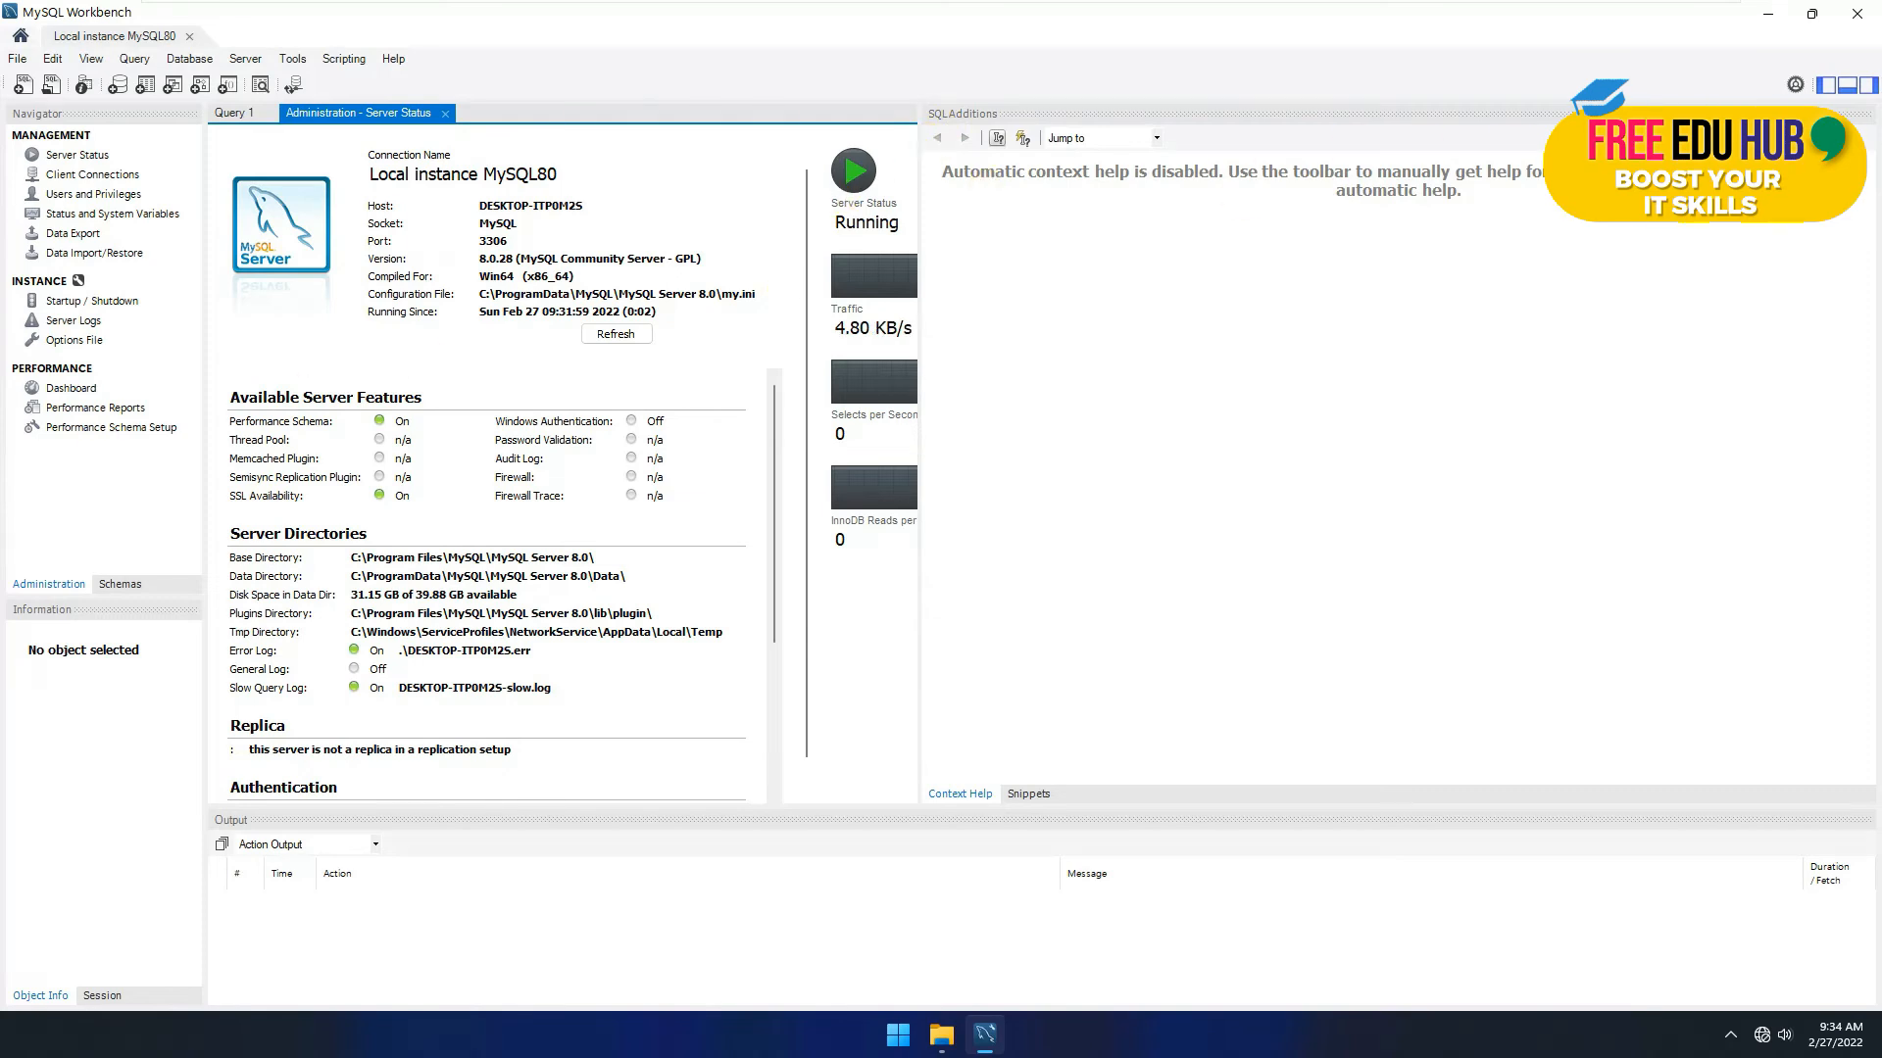
left_click_drag(919, 203, 1650, 203)
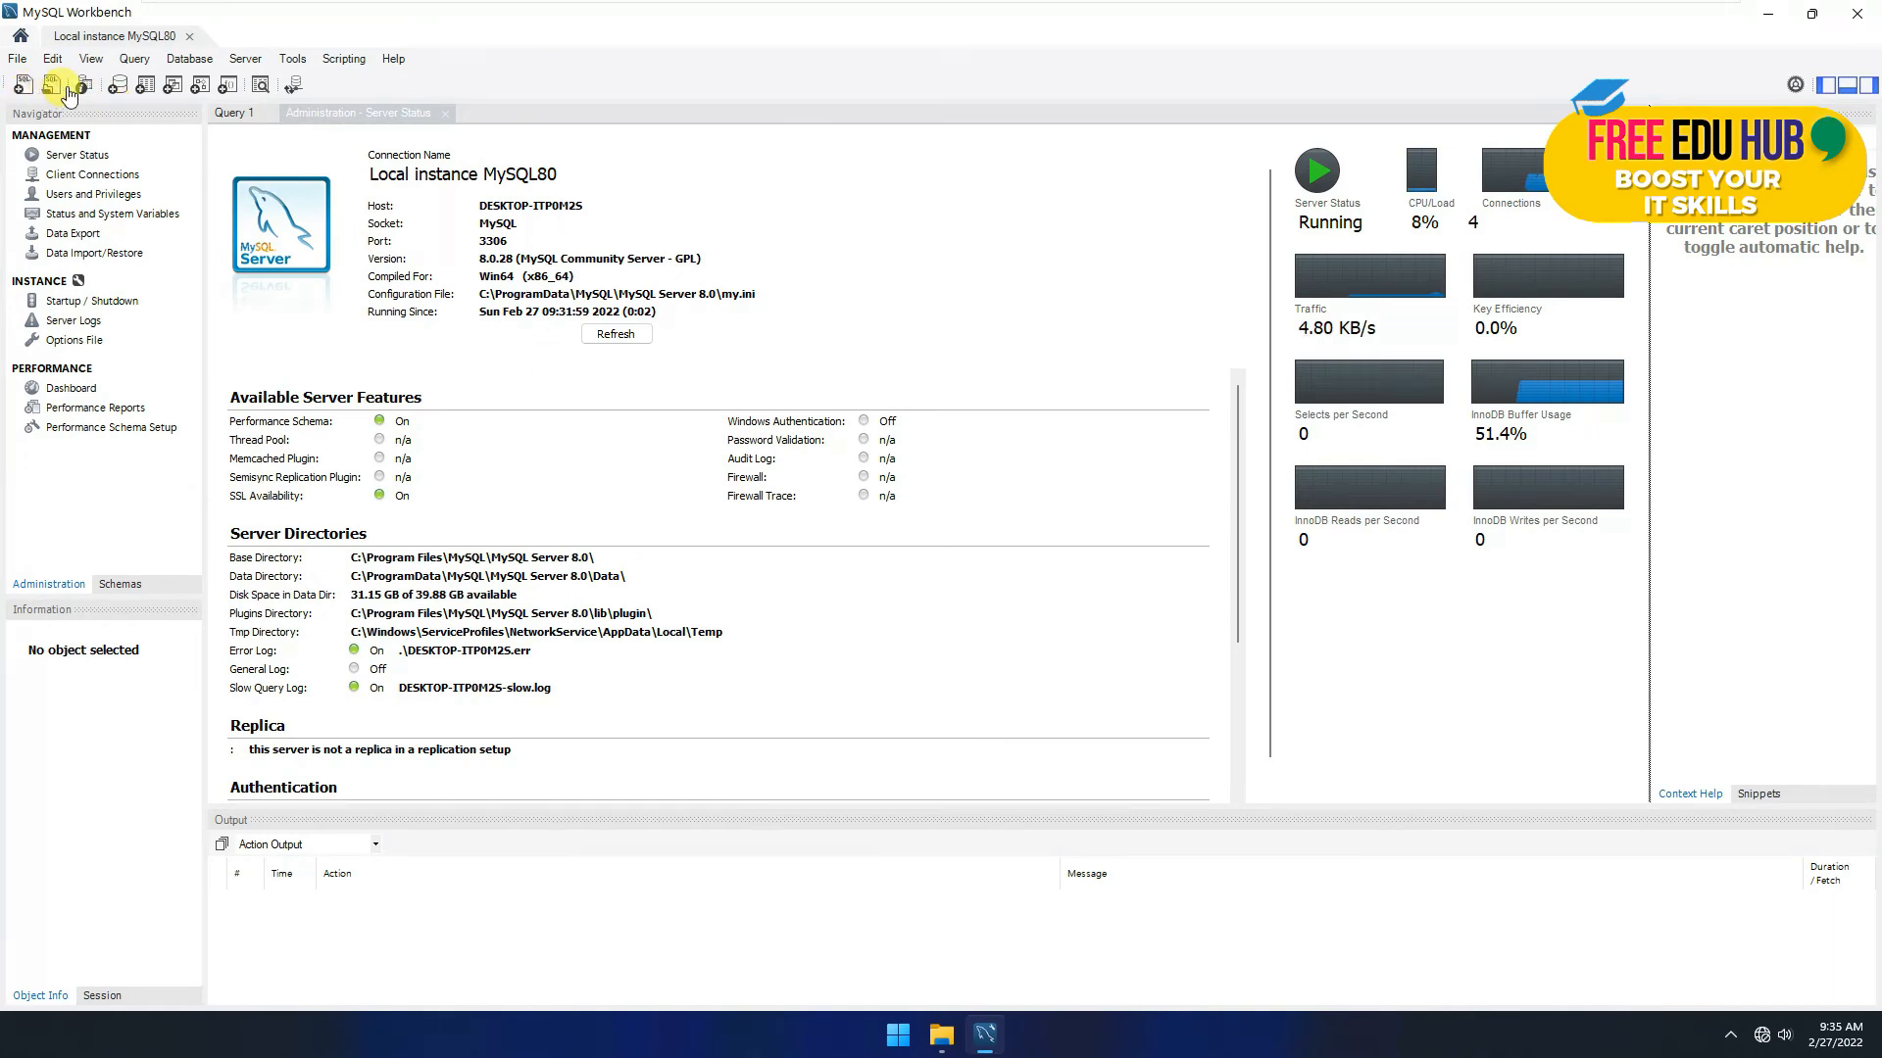
left_click(196, 61)
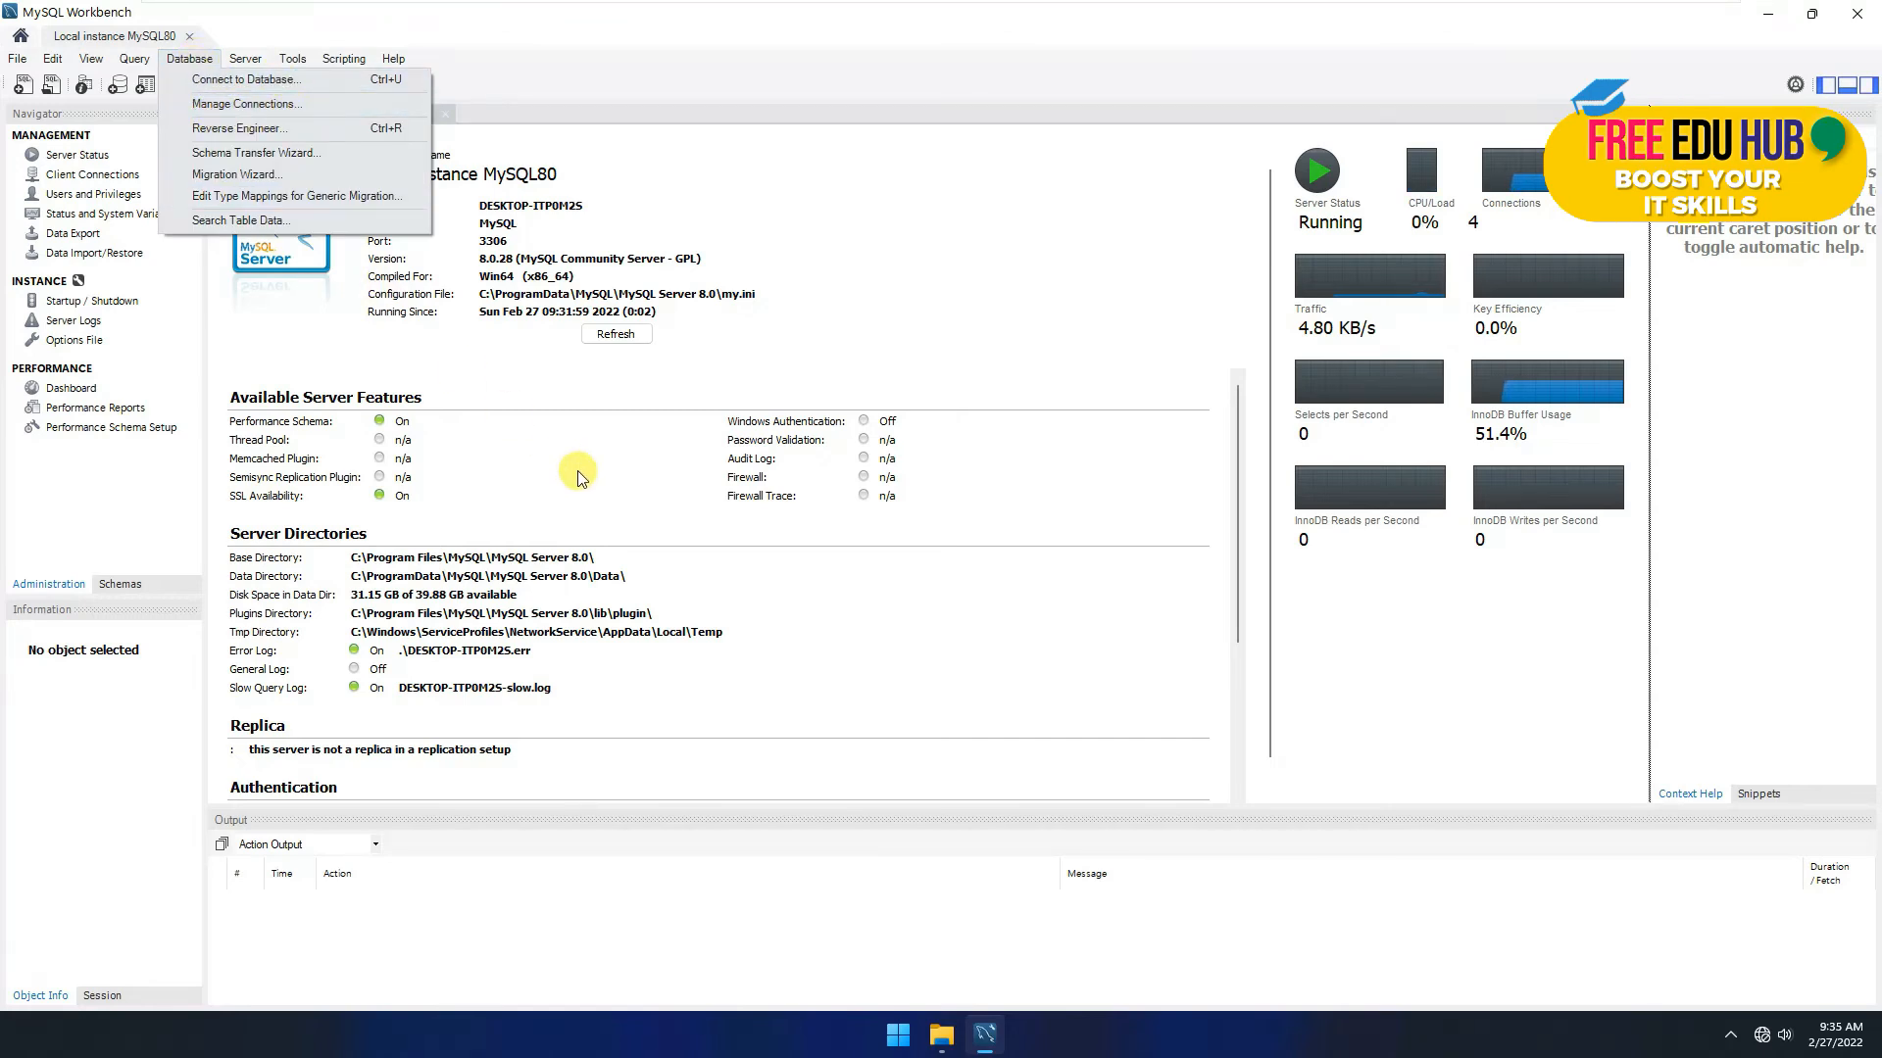
left_click(653, 513)
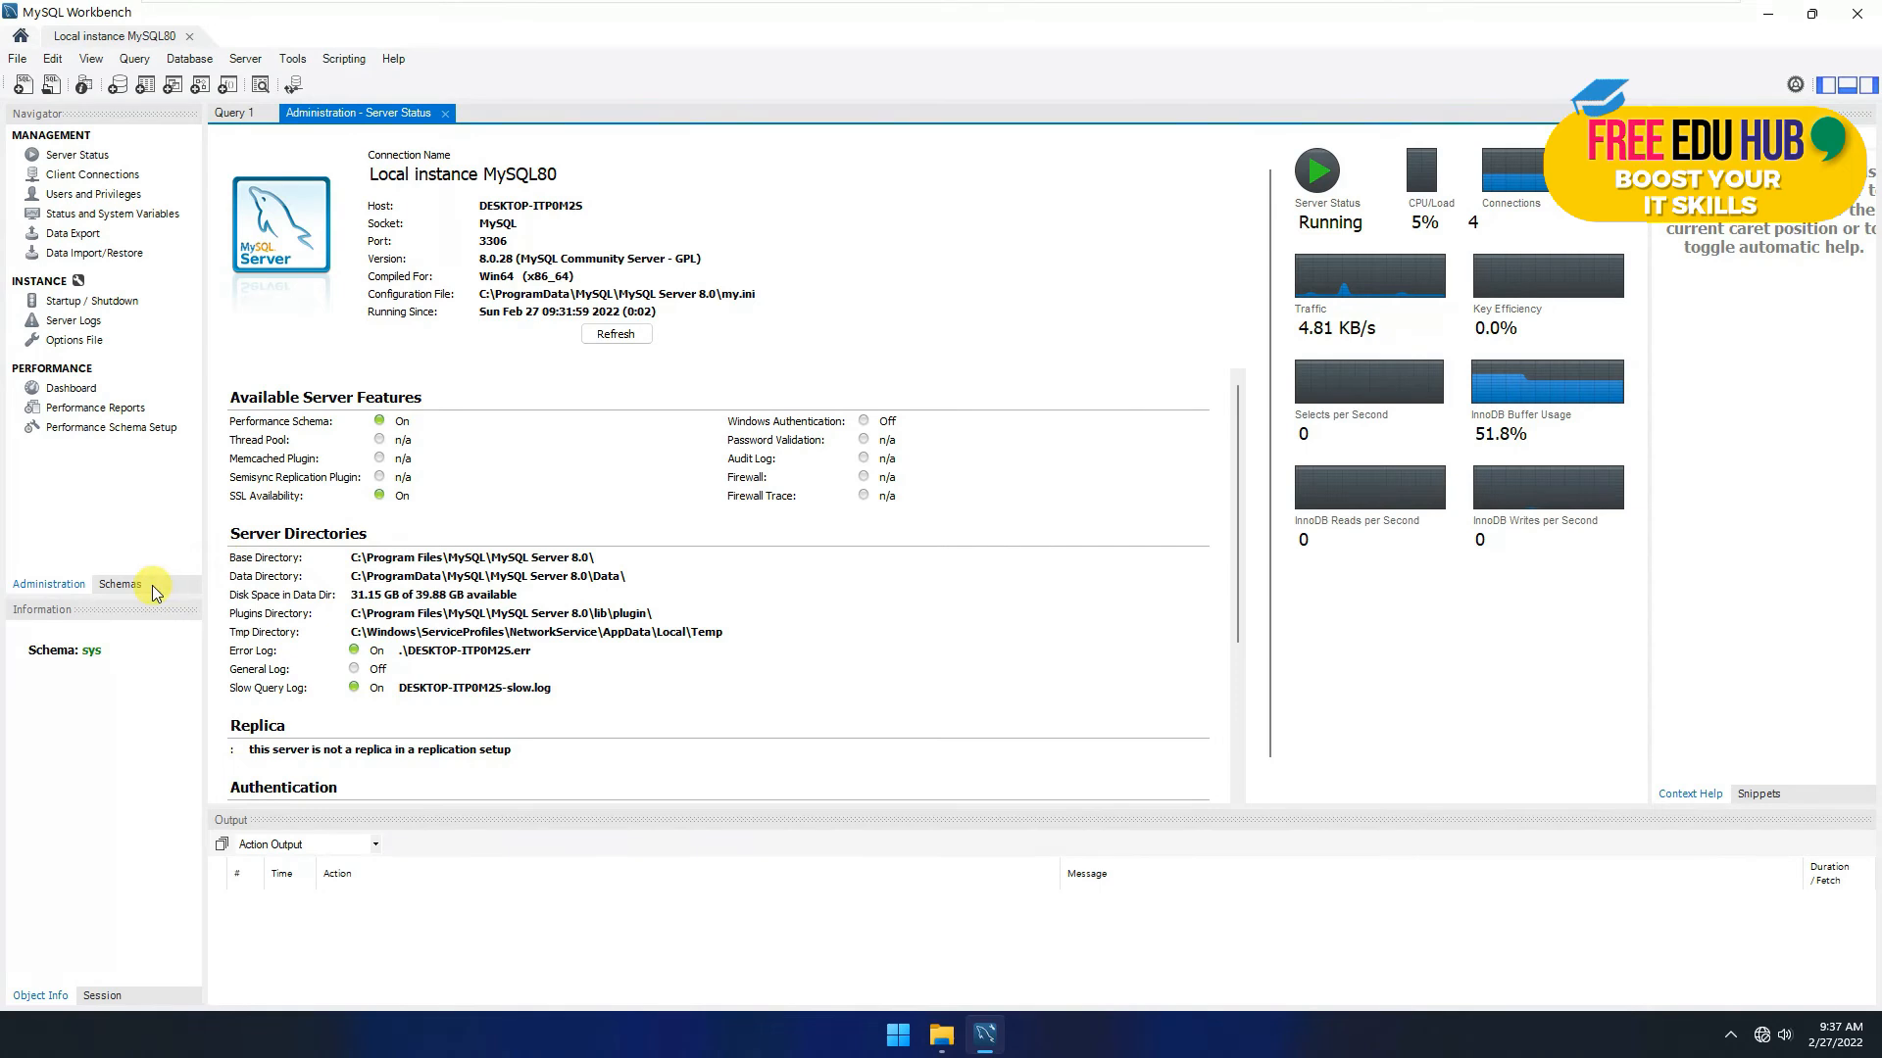
Step: Select the sys schema in the Schemas list, then return to the Administration list
left_click(121, 585)
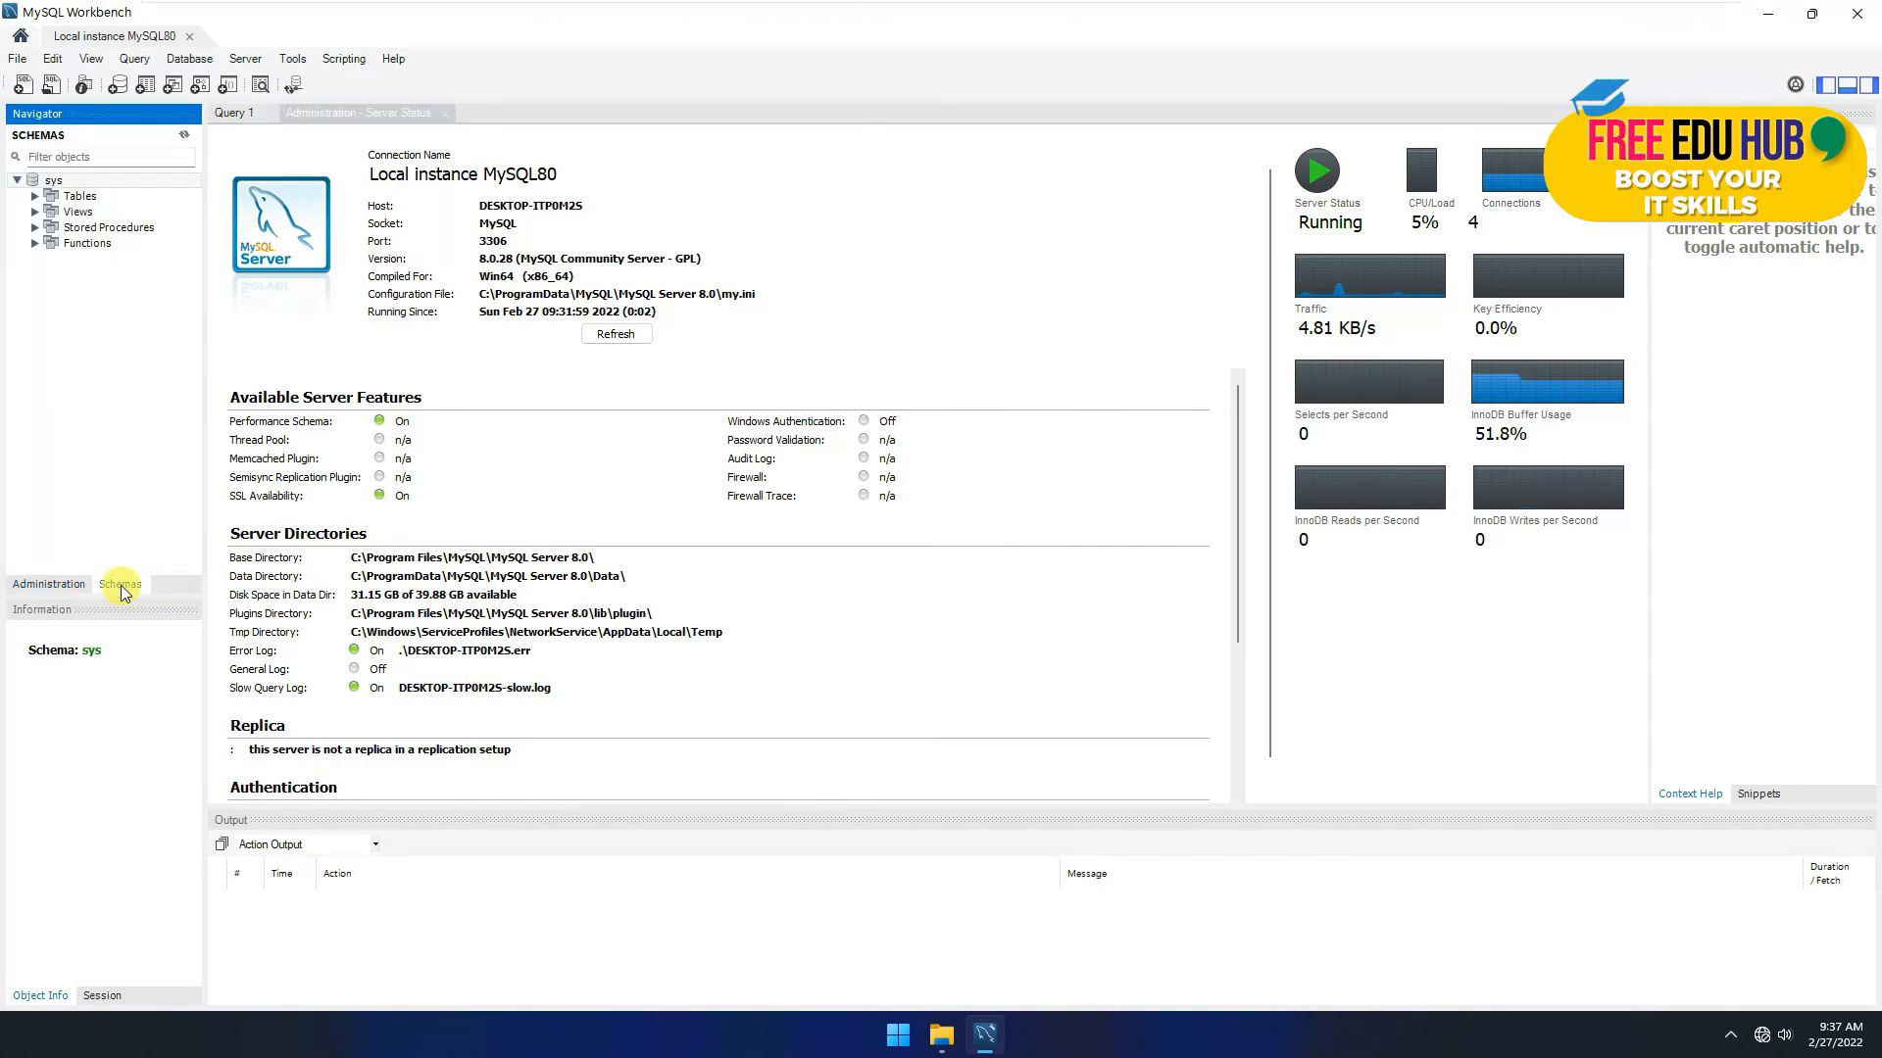
left_click(38, 185)
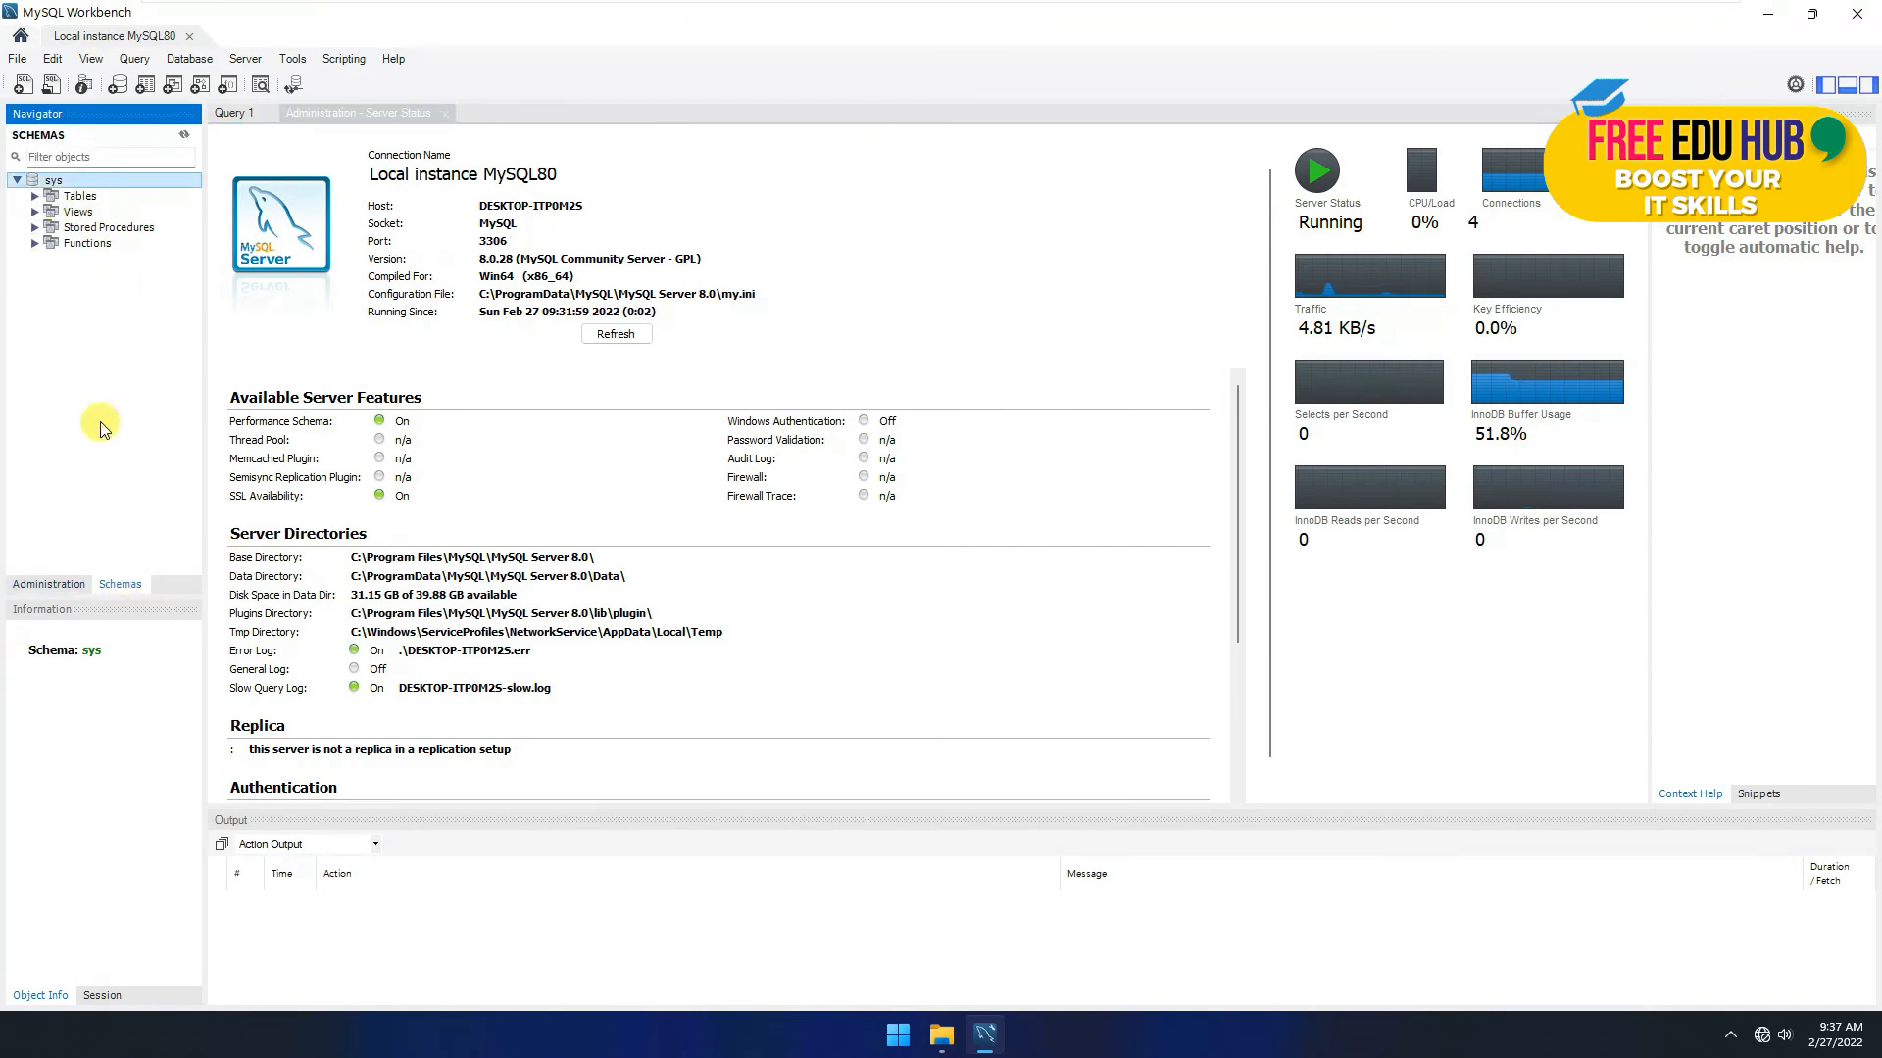
left_click(74, 588)
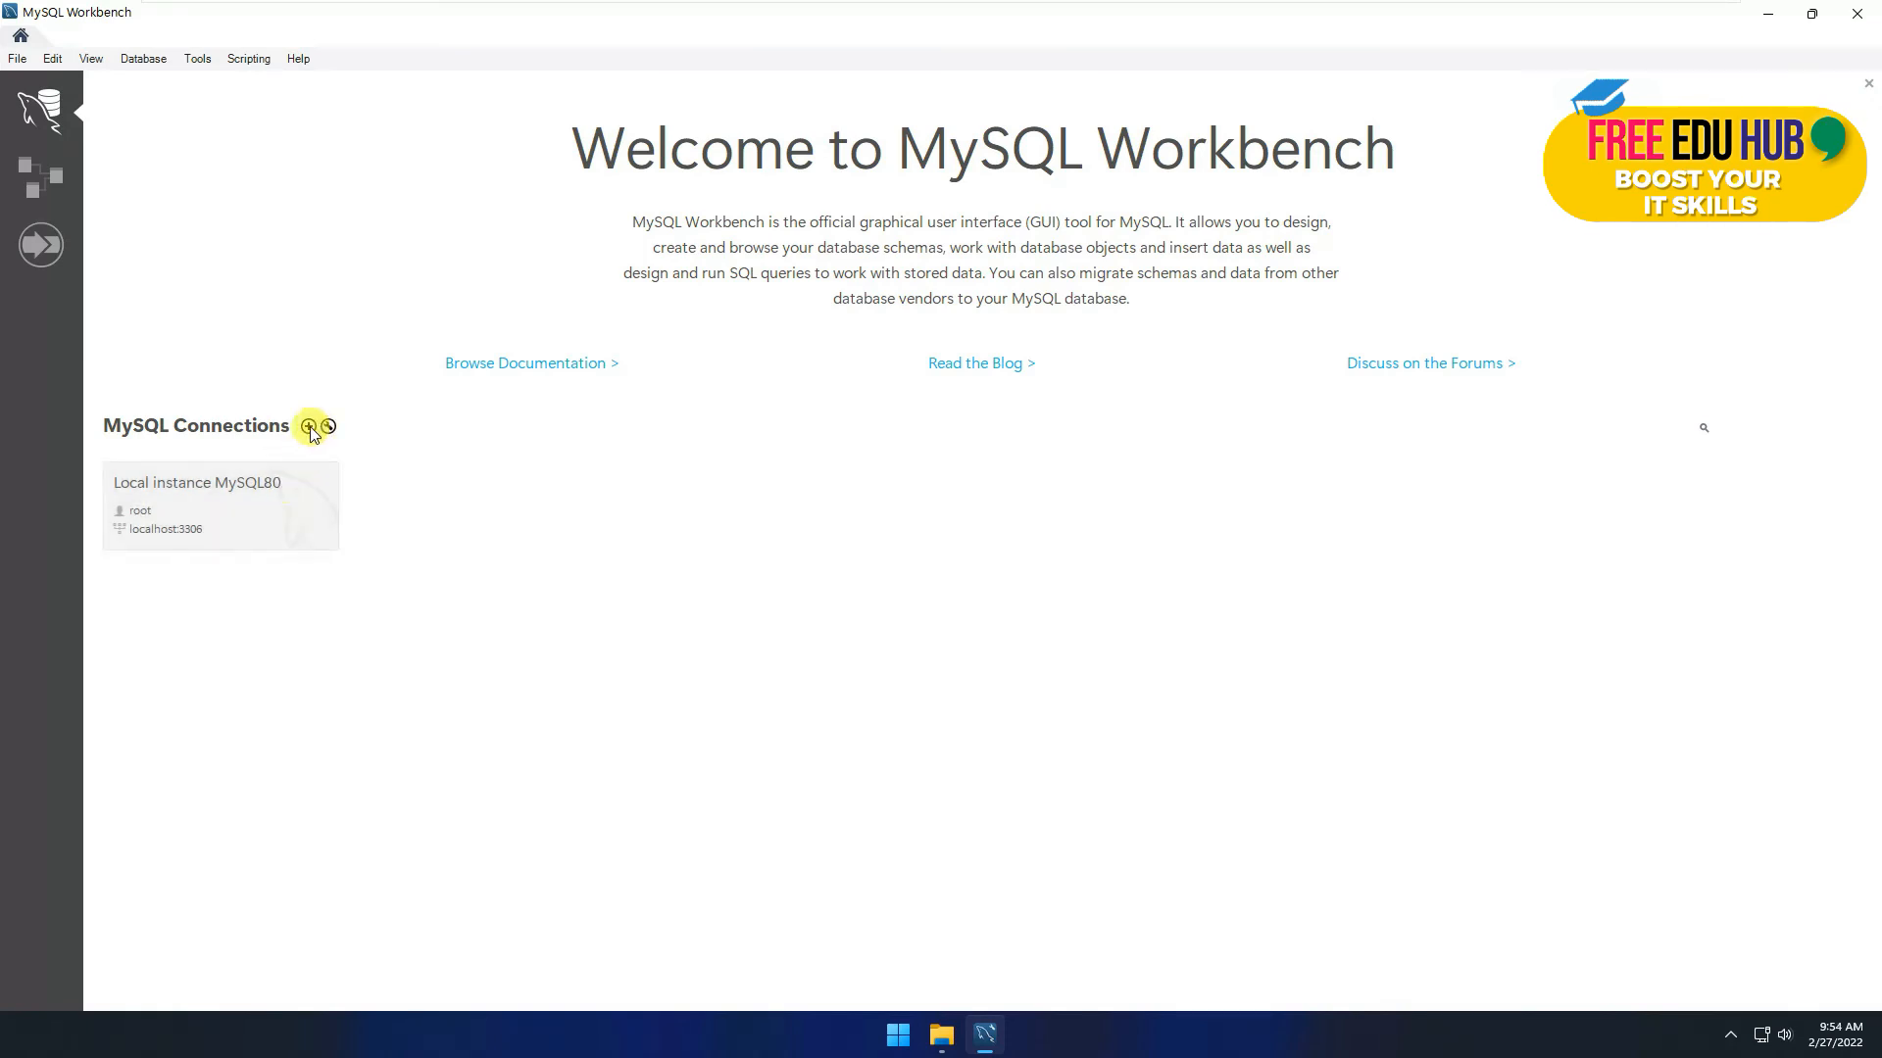
Step: Ping 10.12.0.30 from a Command Prompt opened via Run, confirming 0% loss, then close it
right_click(898, 1041)
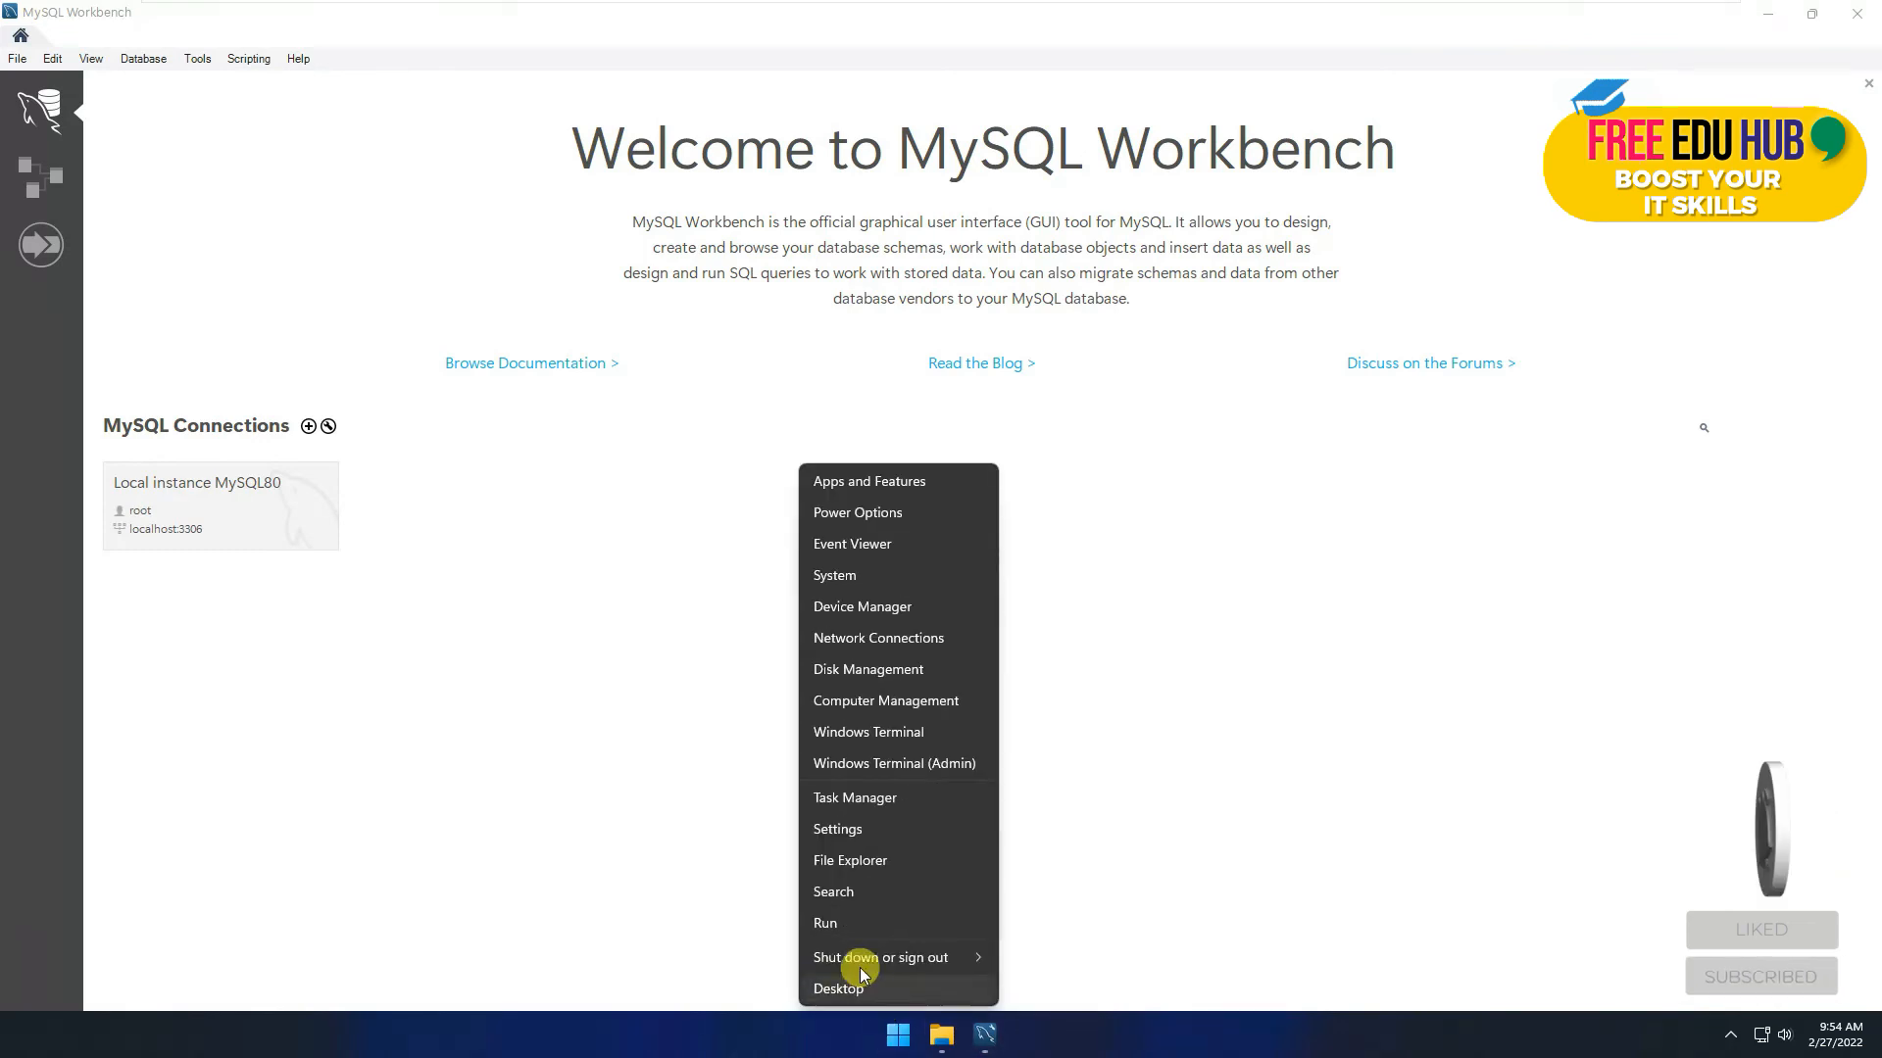
left_click(828, 924)
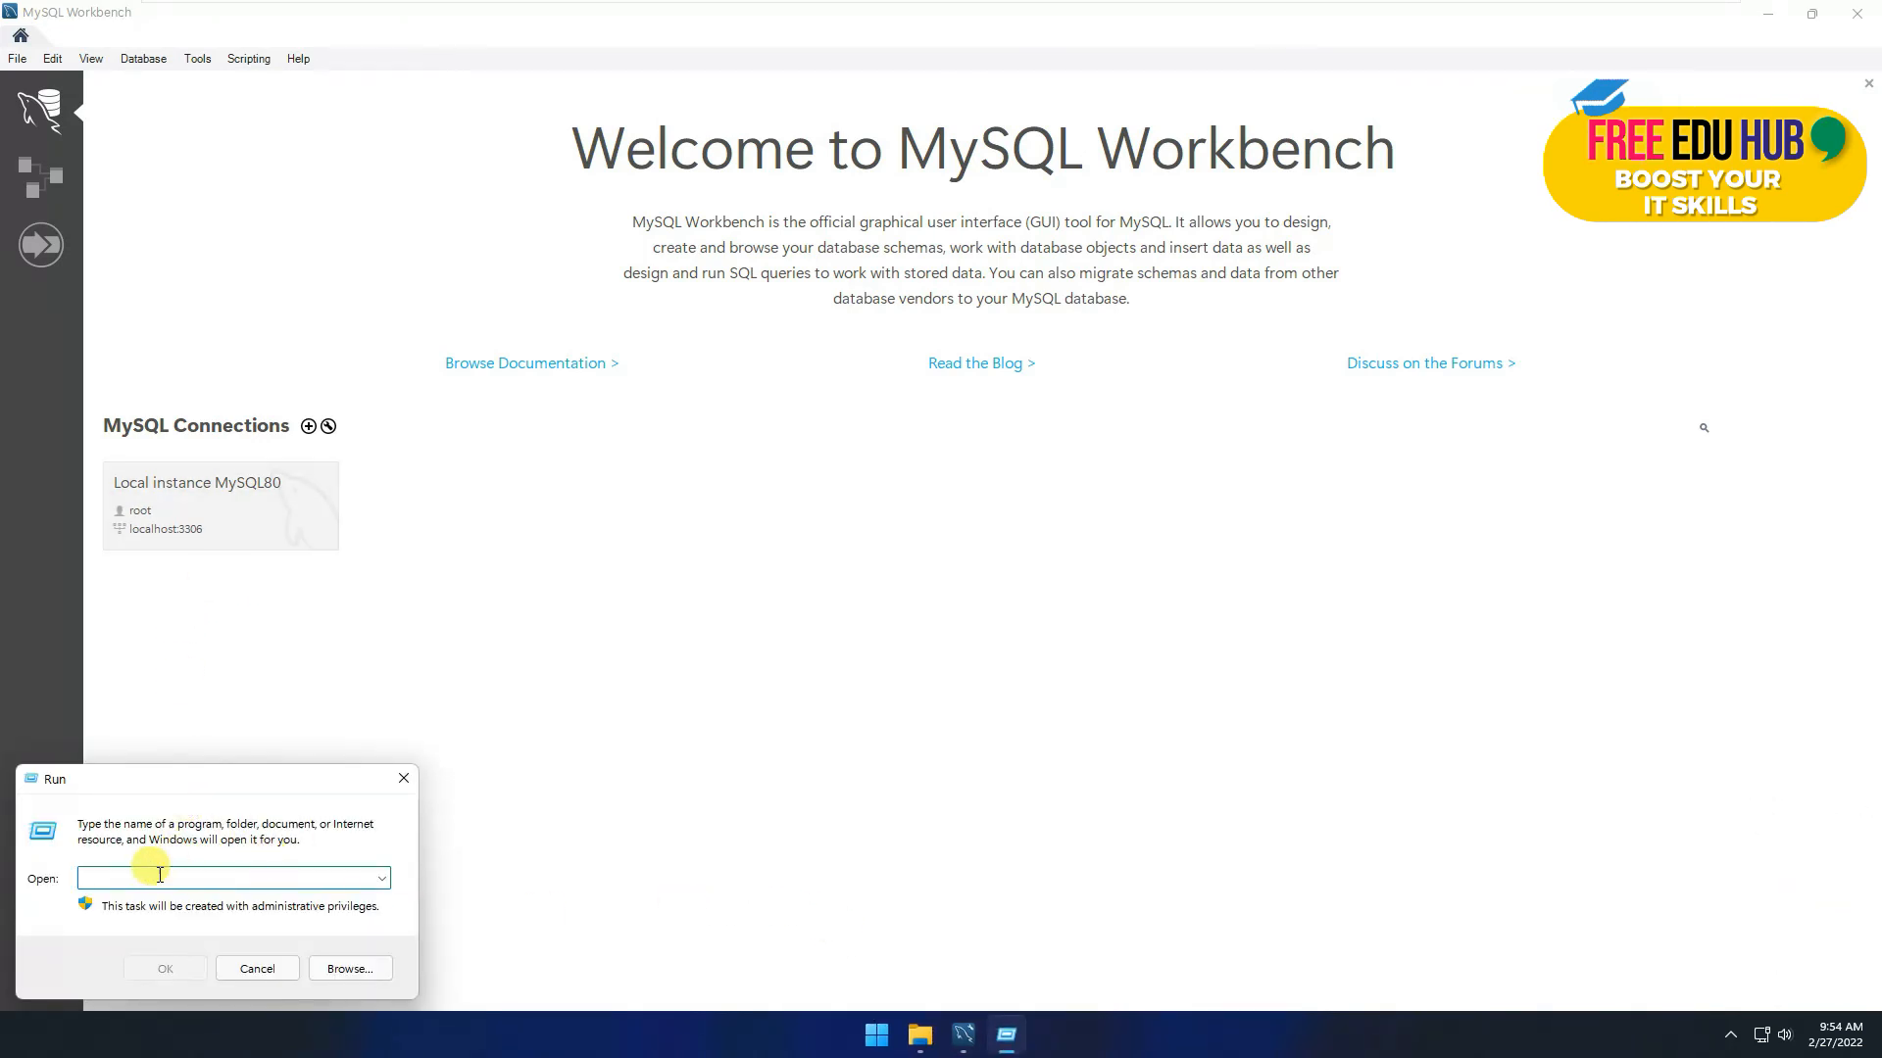
type("cmd")
key("Return")
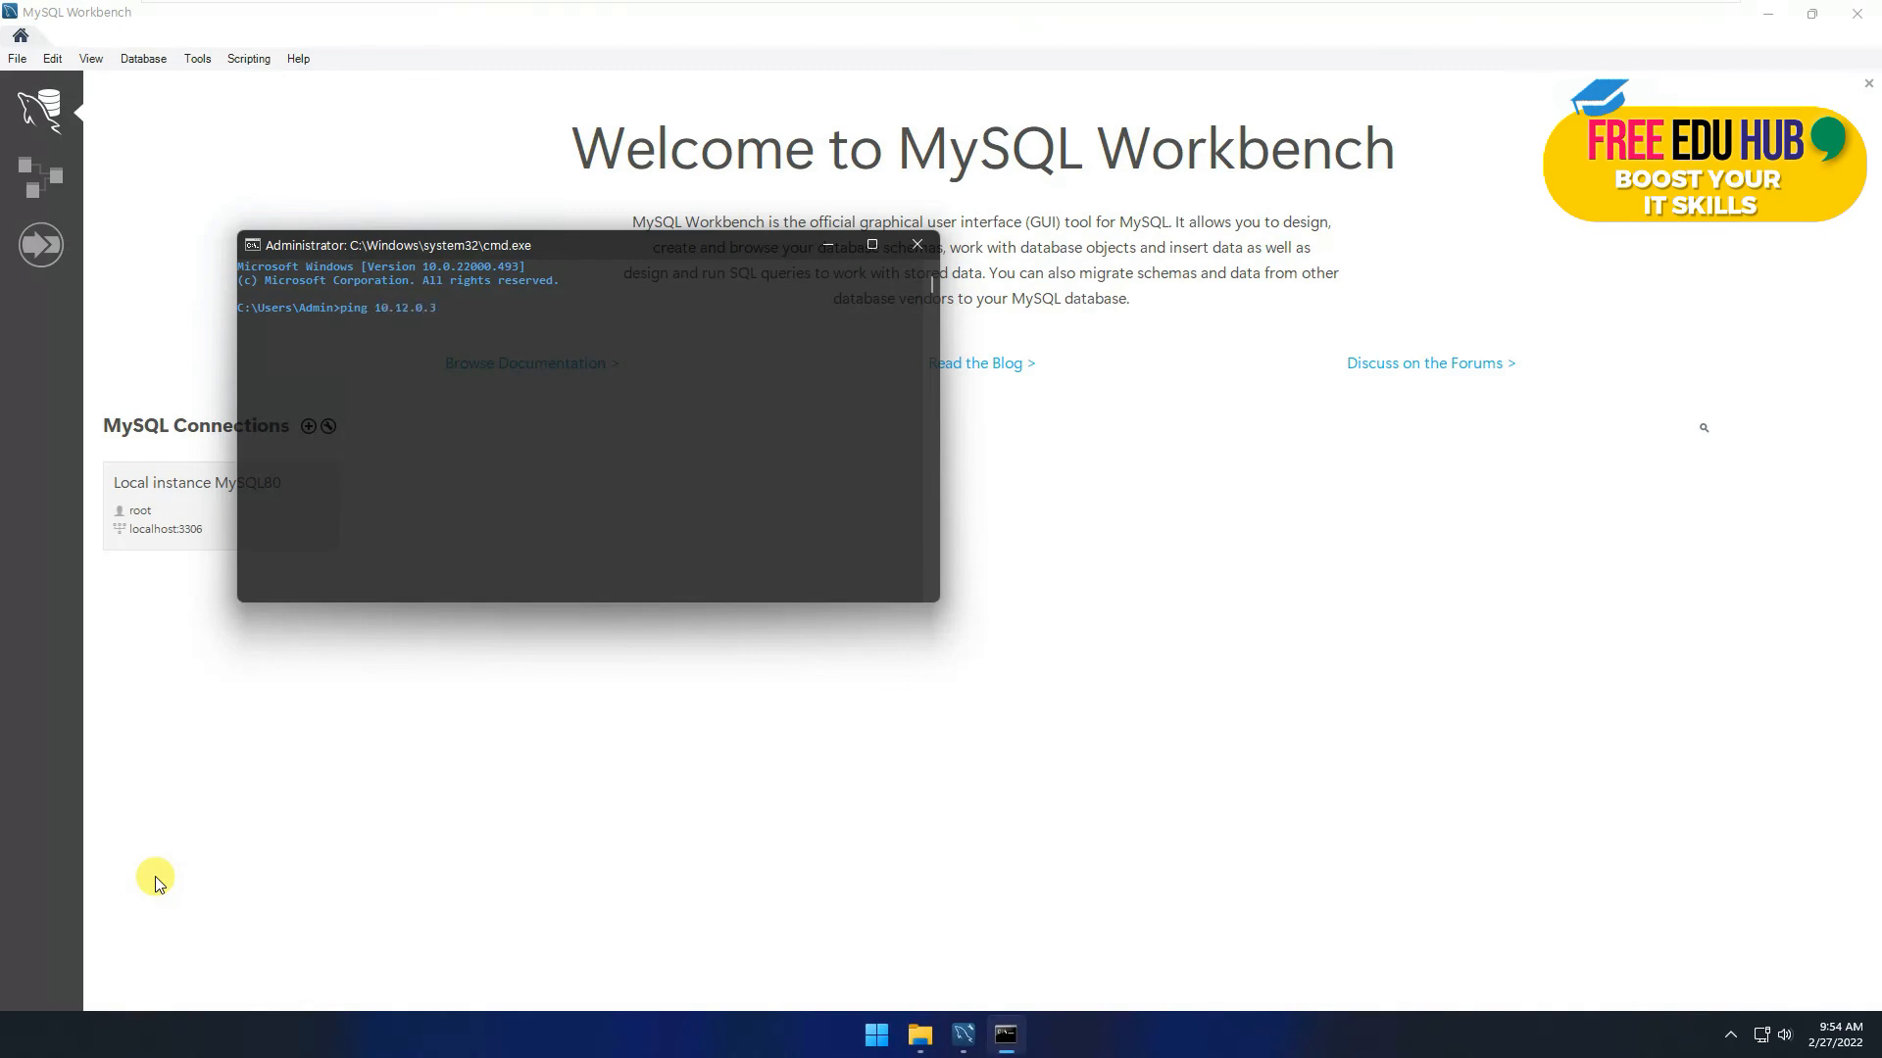
key("Return")
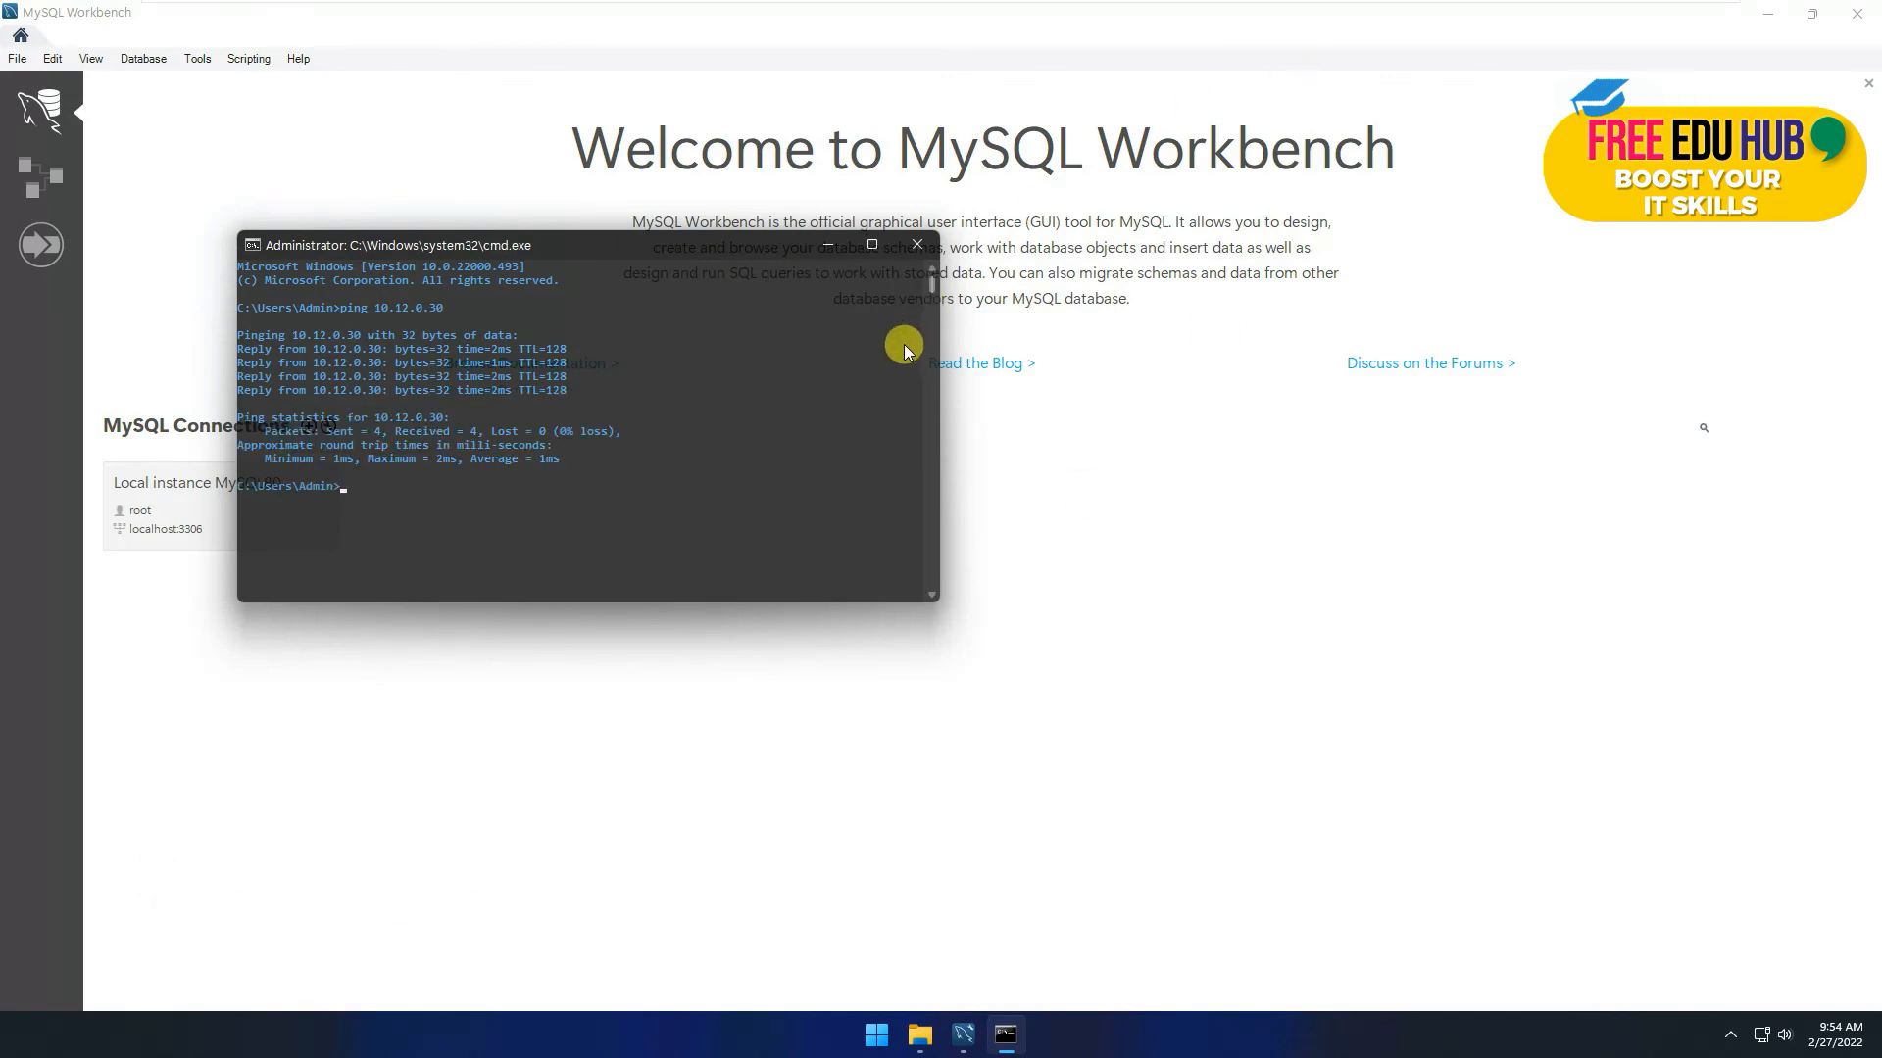
left_click(922, 246)
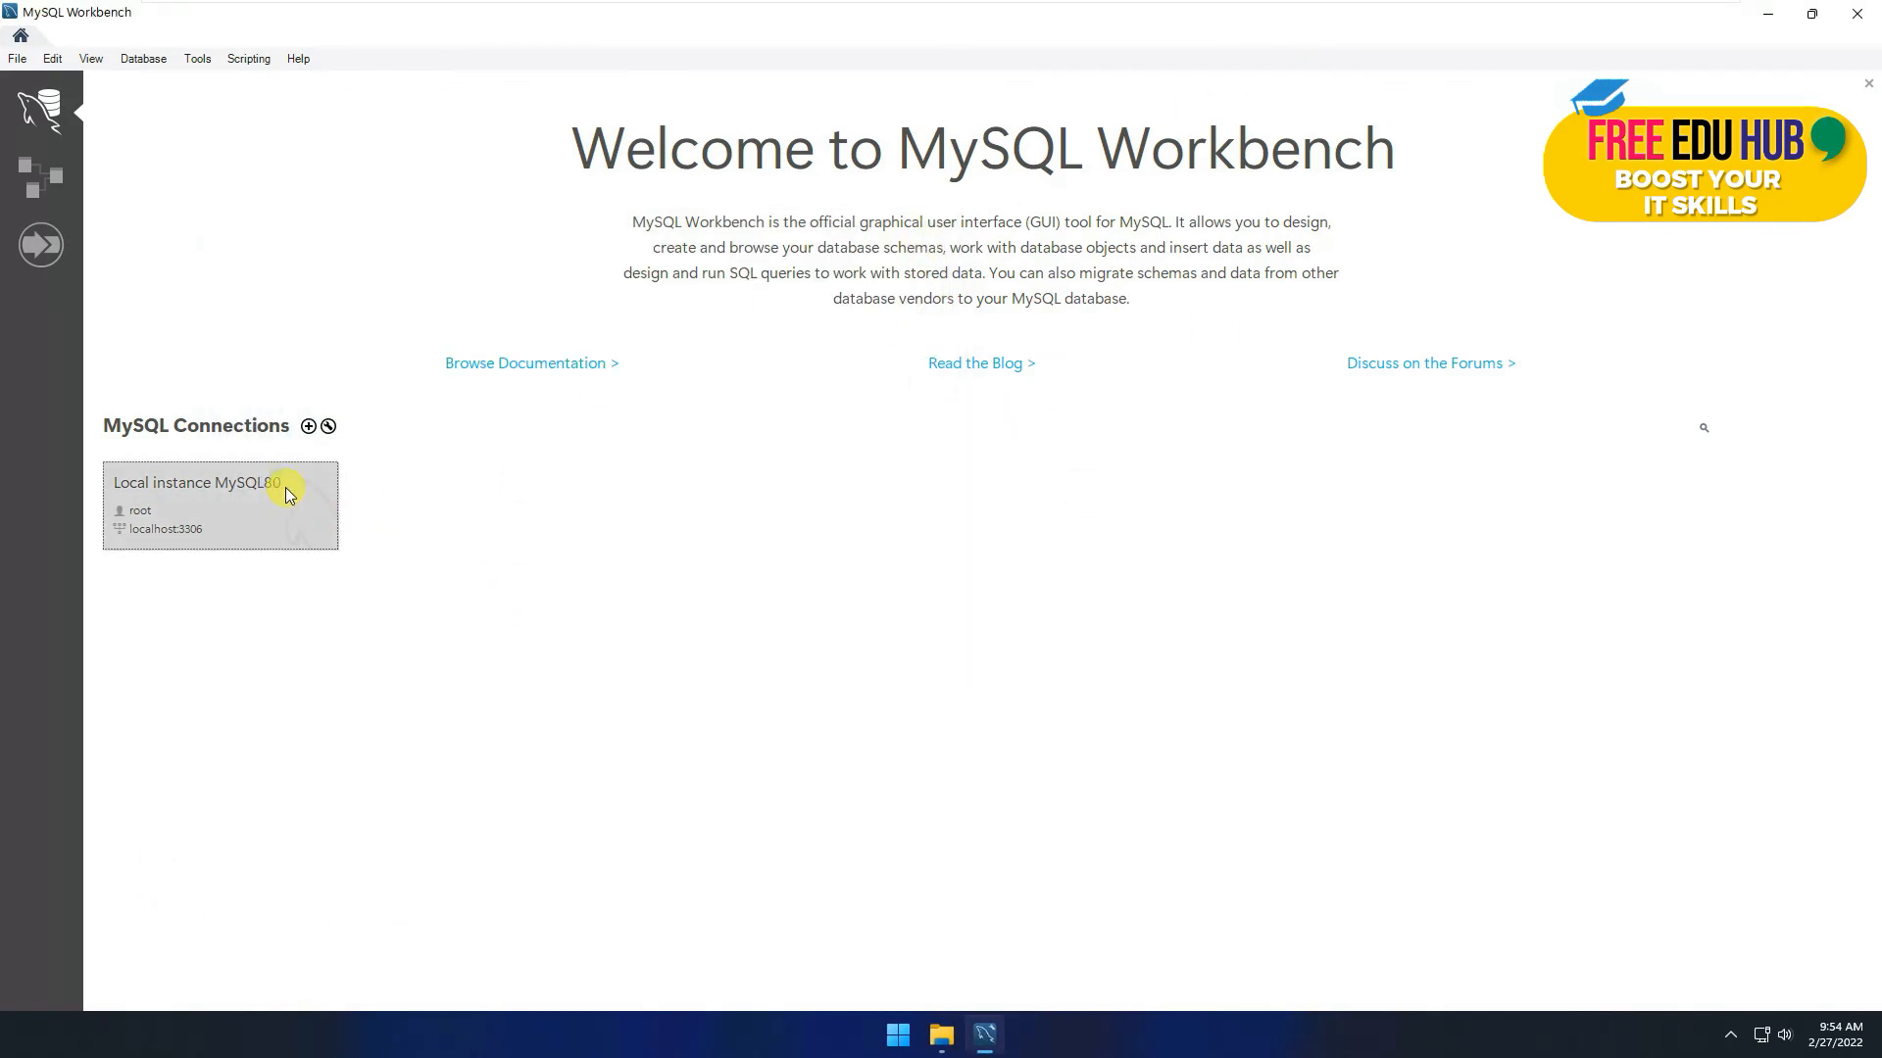
Step: Create a new connection named MySQL Remote with hostname 10.12.0.30 and the remote admin username
left_click(309, 427)
left_click(723, 314)
type("MySQL Remote")
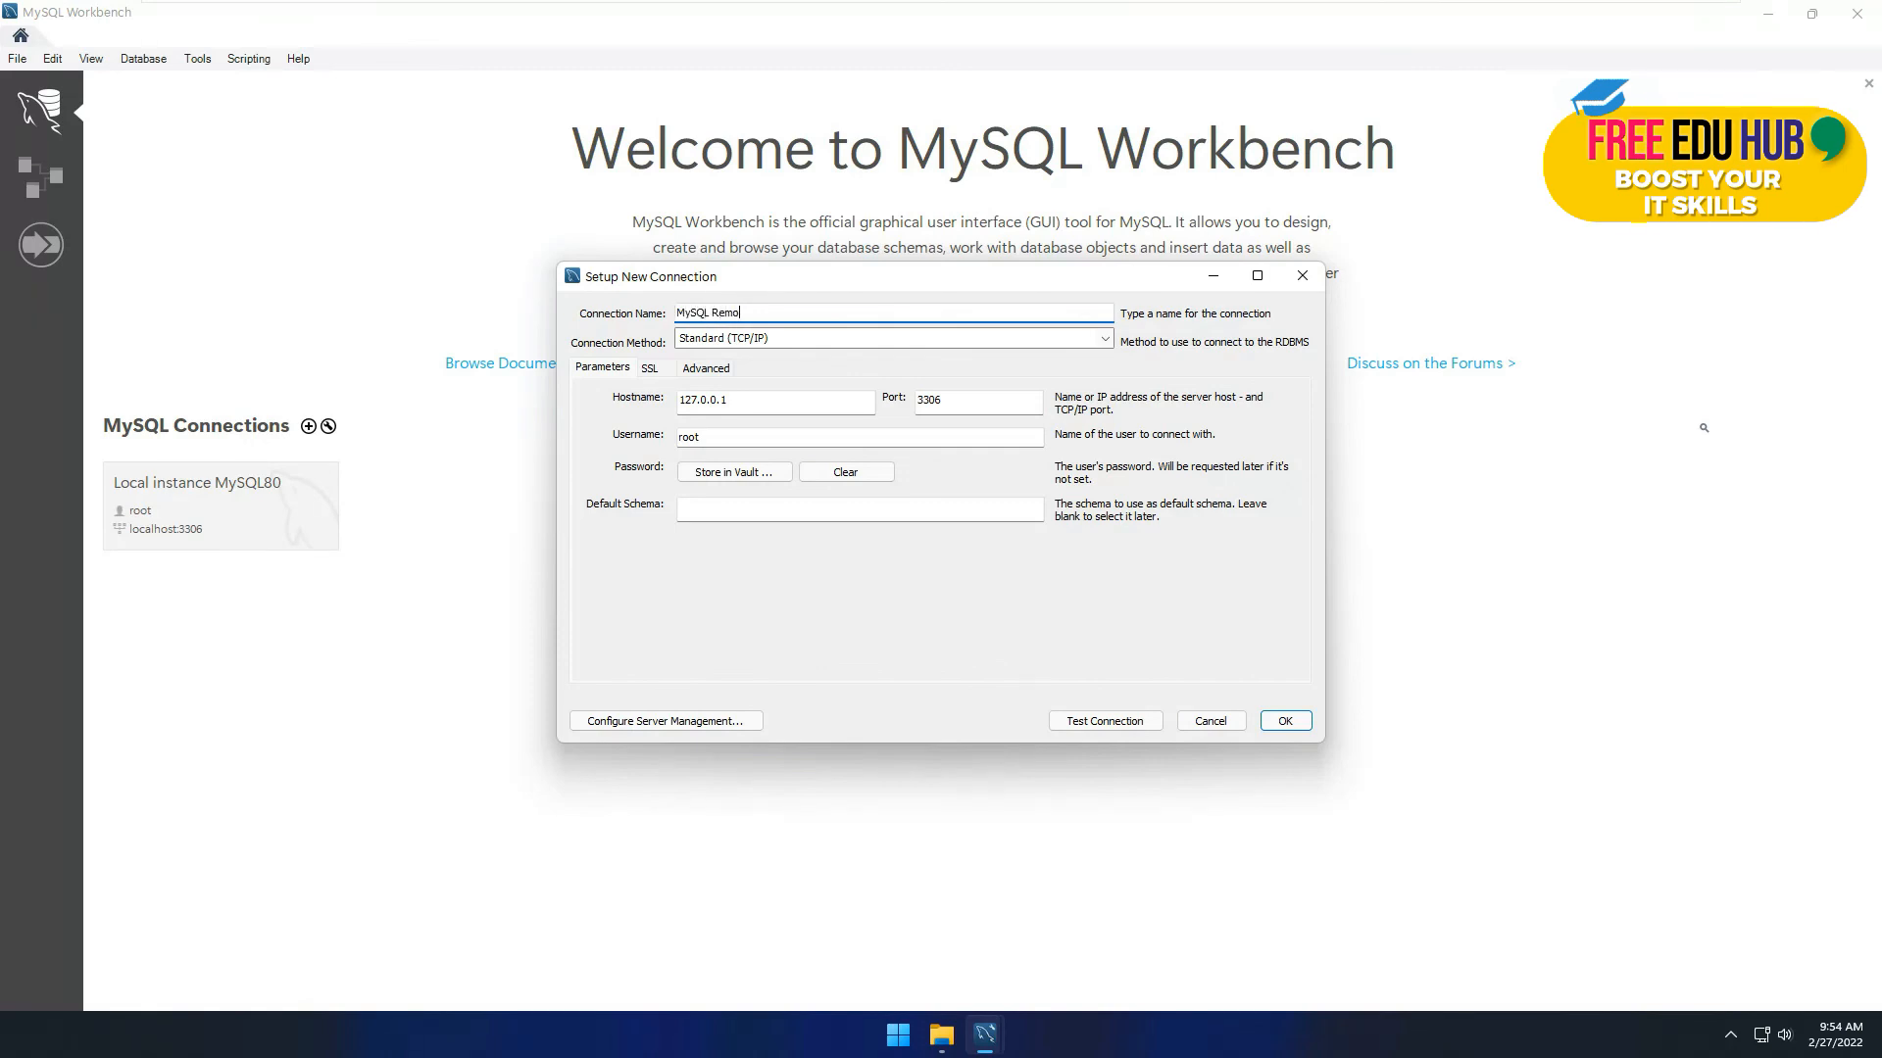
double_click(745, 399)
type("10.12.0.3")
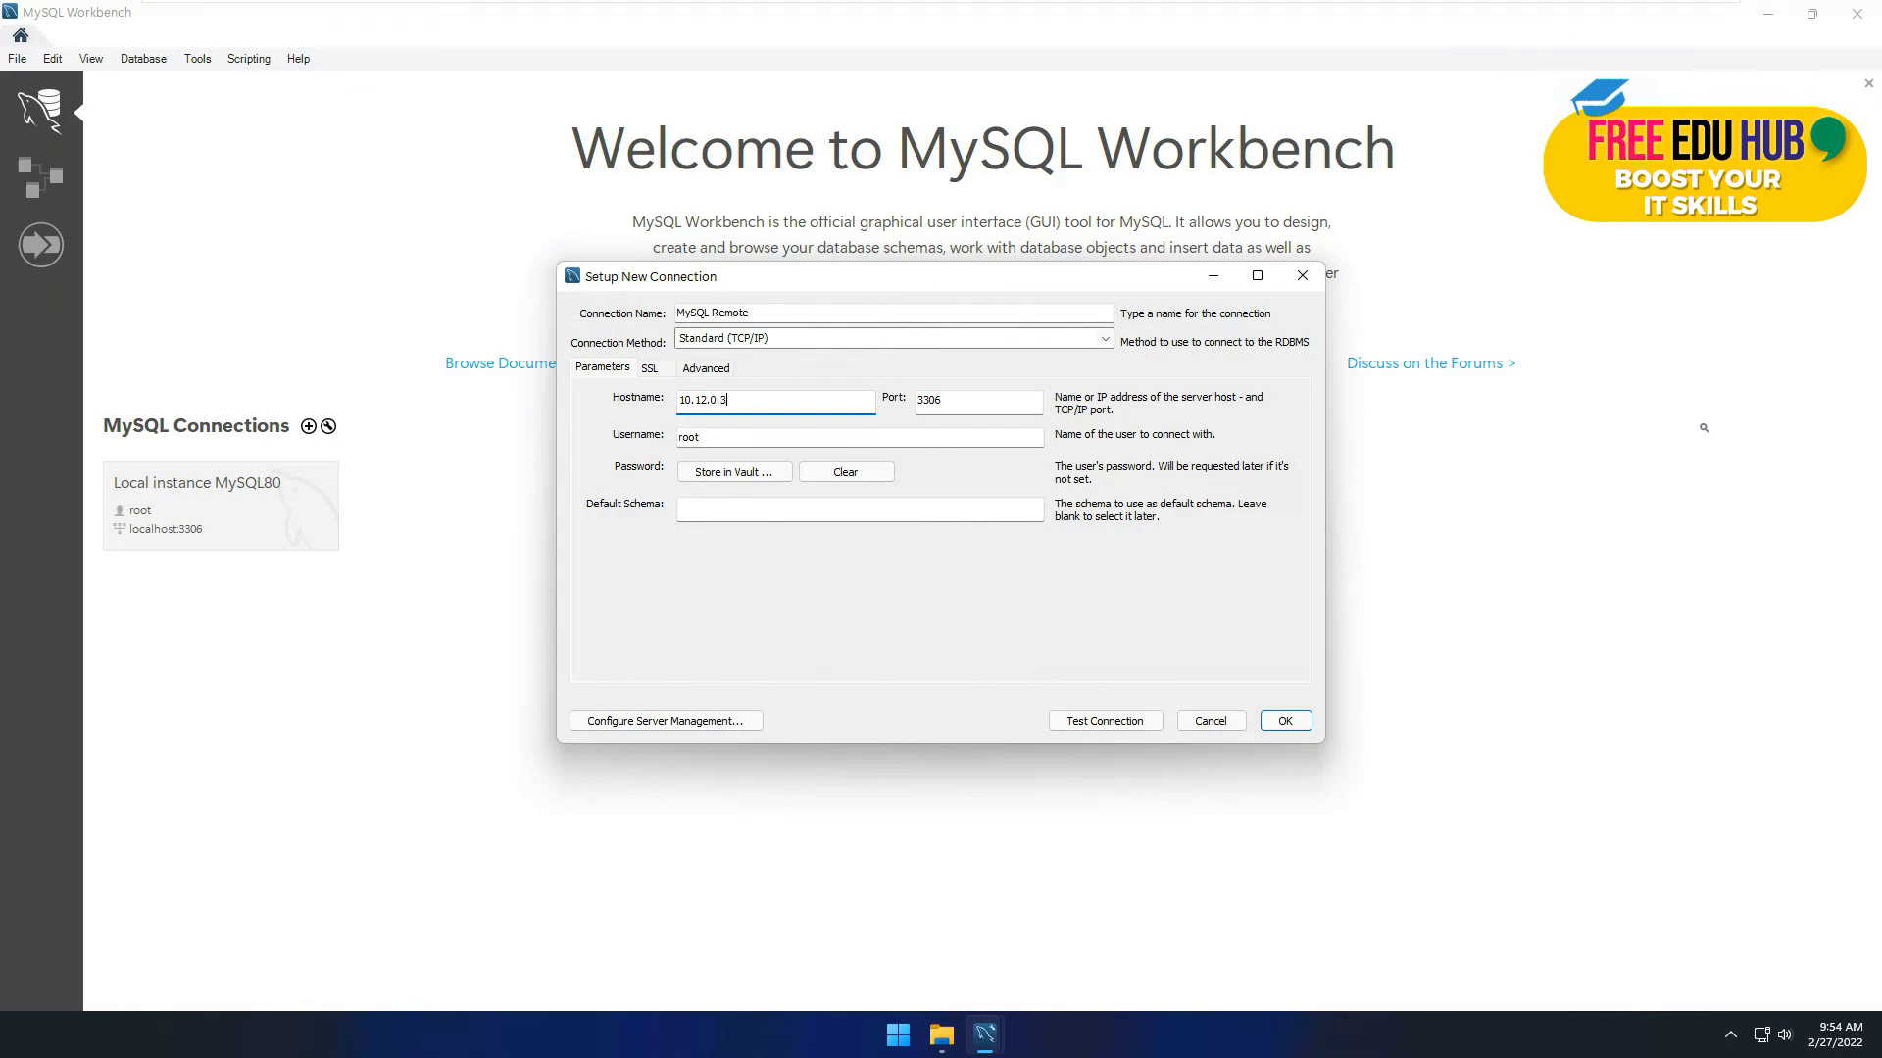
left_click(740, 436)
double_click(741, 435)
type("adminz")
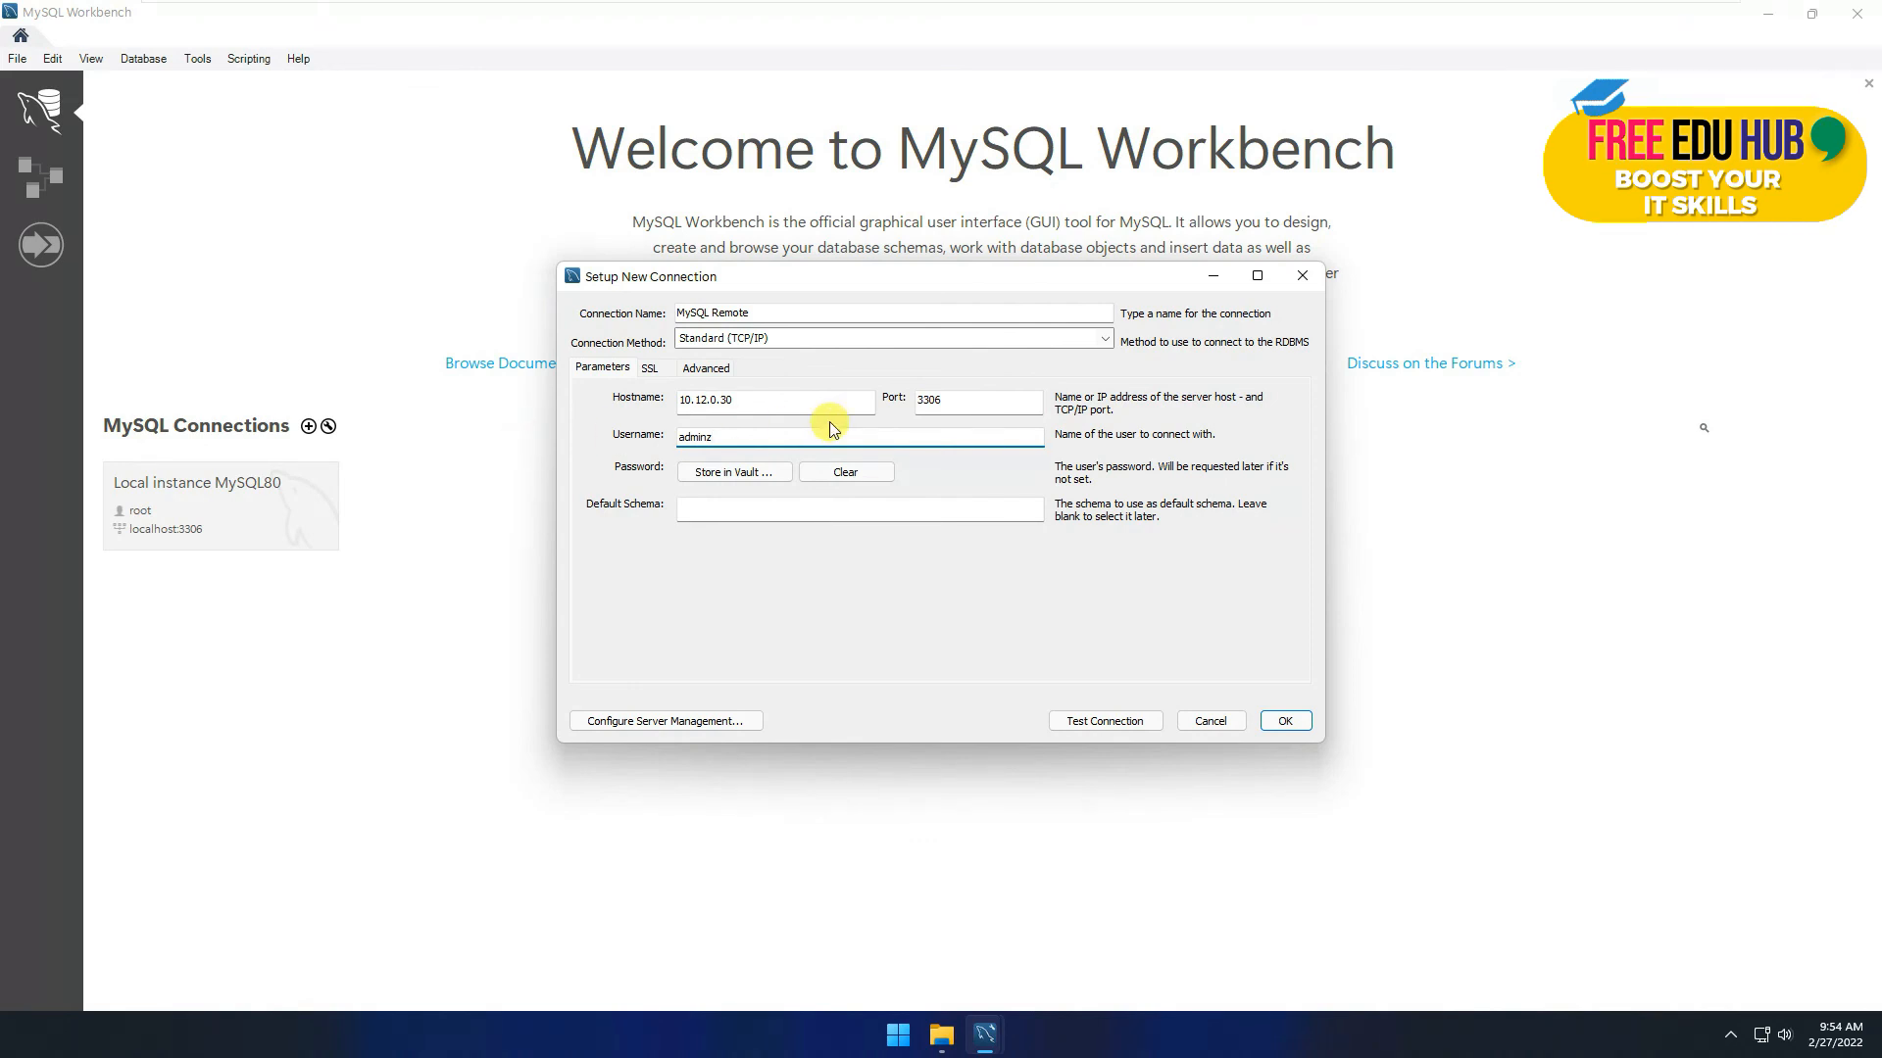
Step: Test the connection with the remote account password, then save it after it succeeds
left_click(1105, 721)
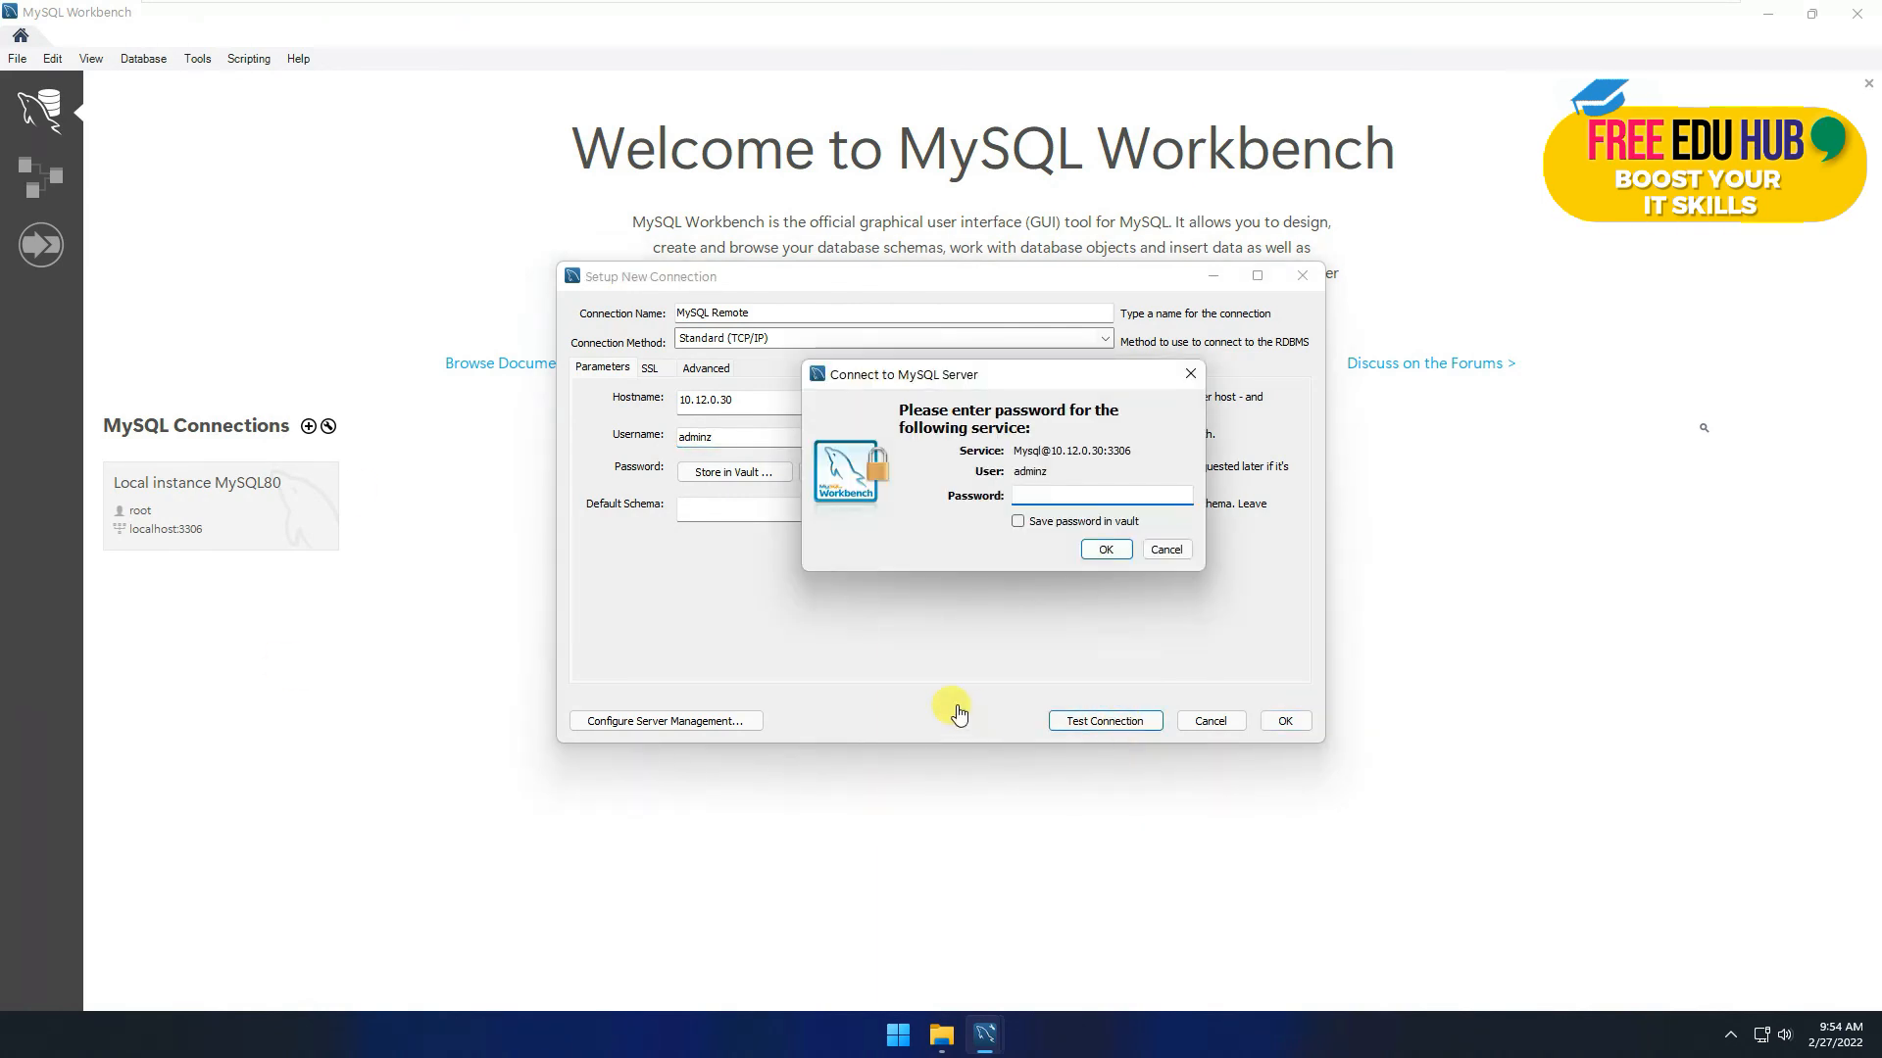
key("ctrl+v")
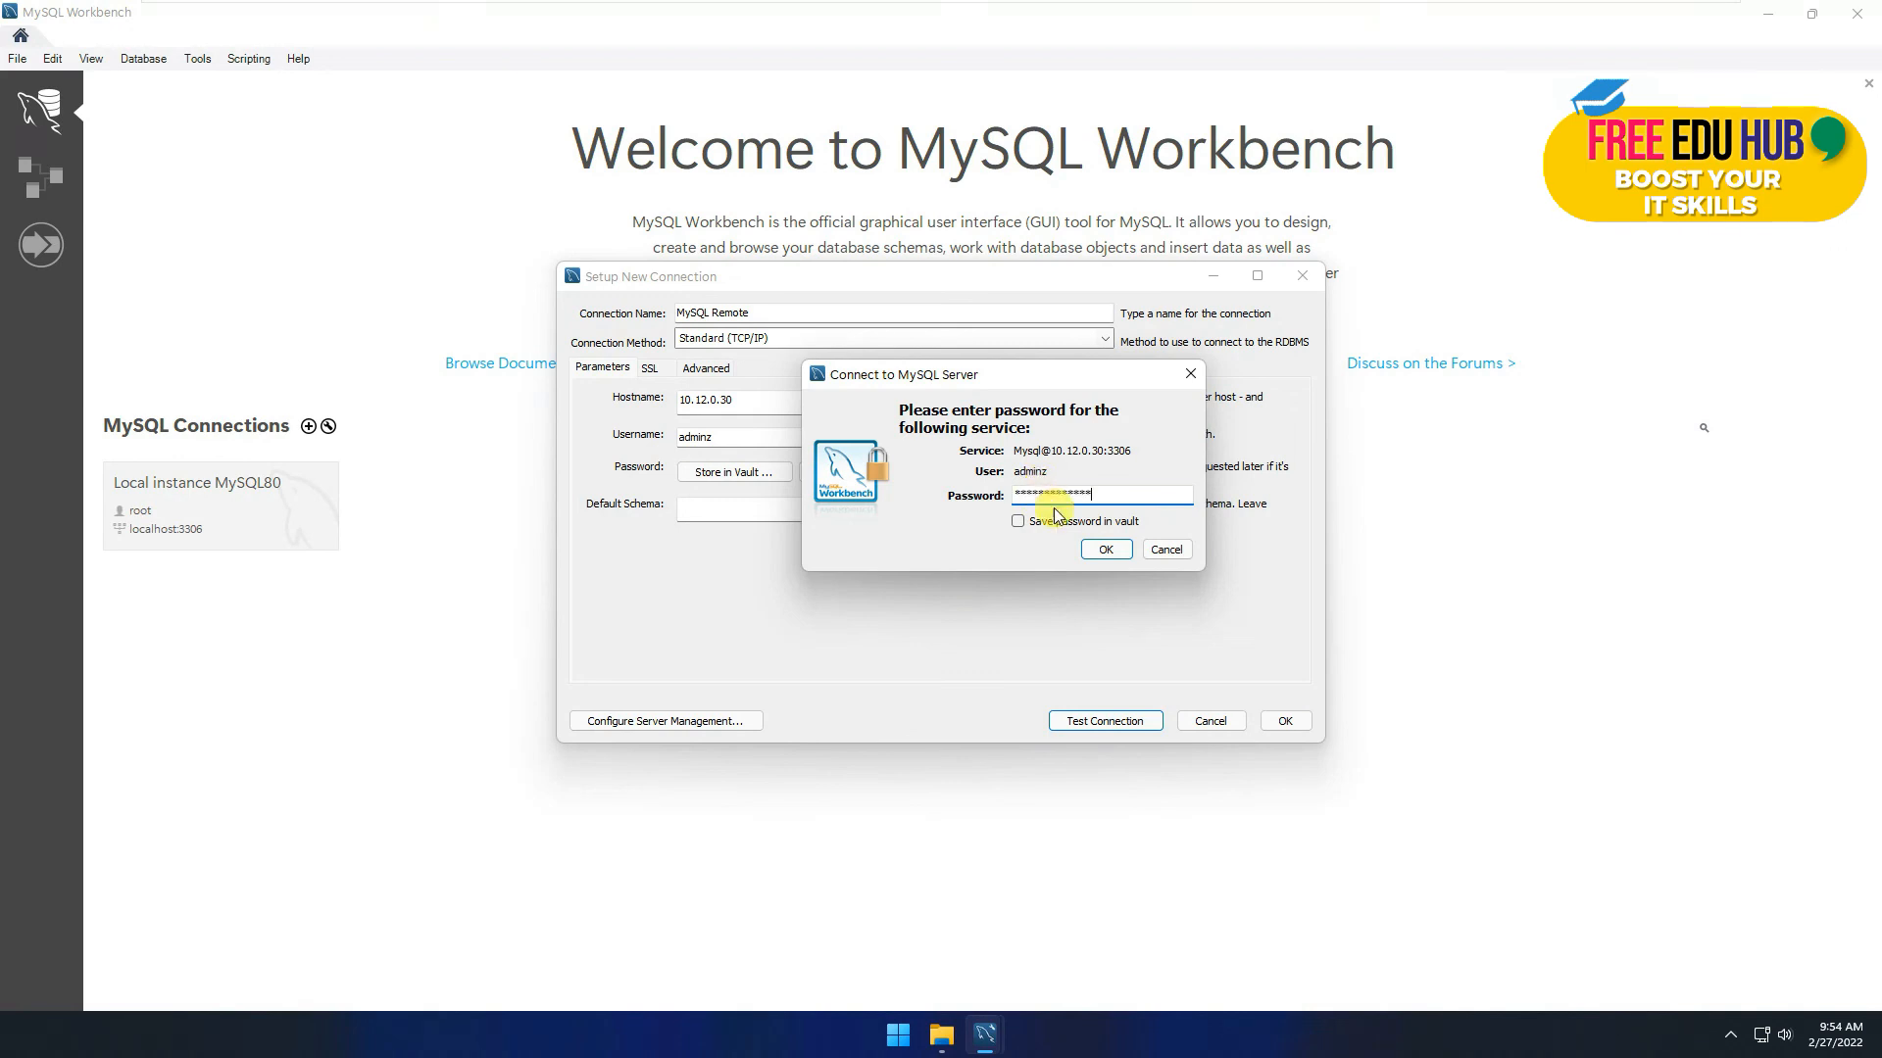
left_click(1107, 550)
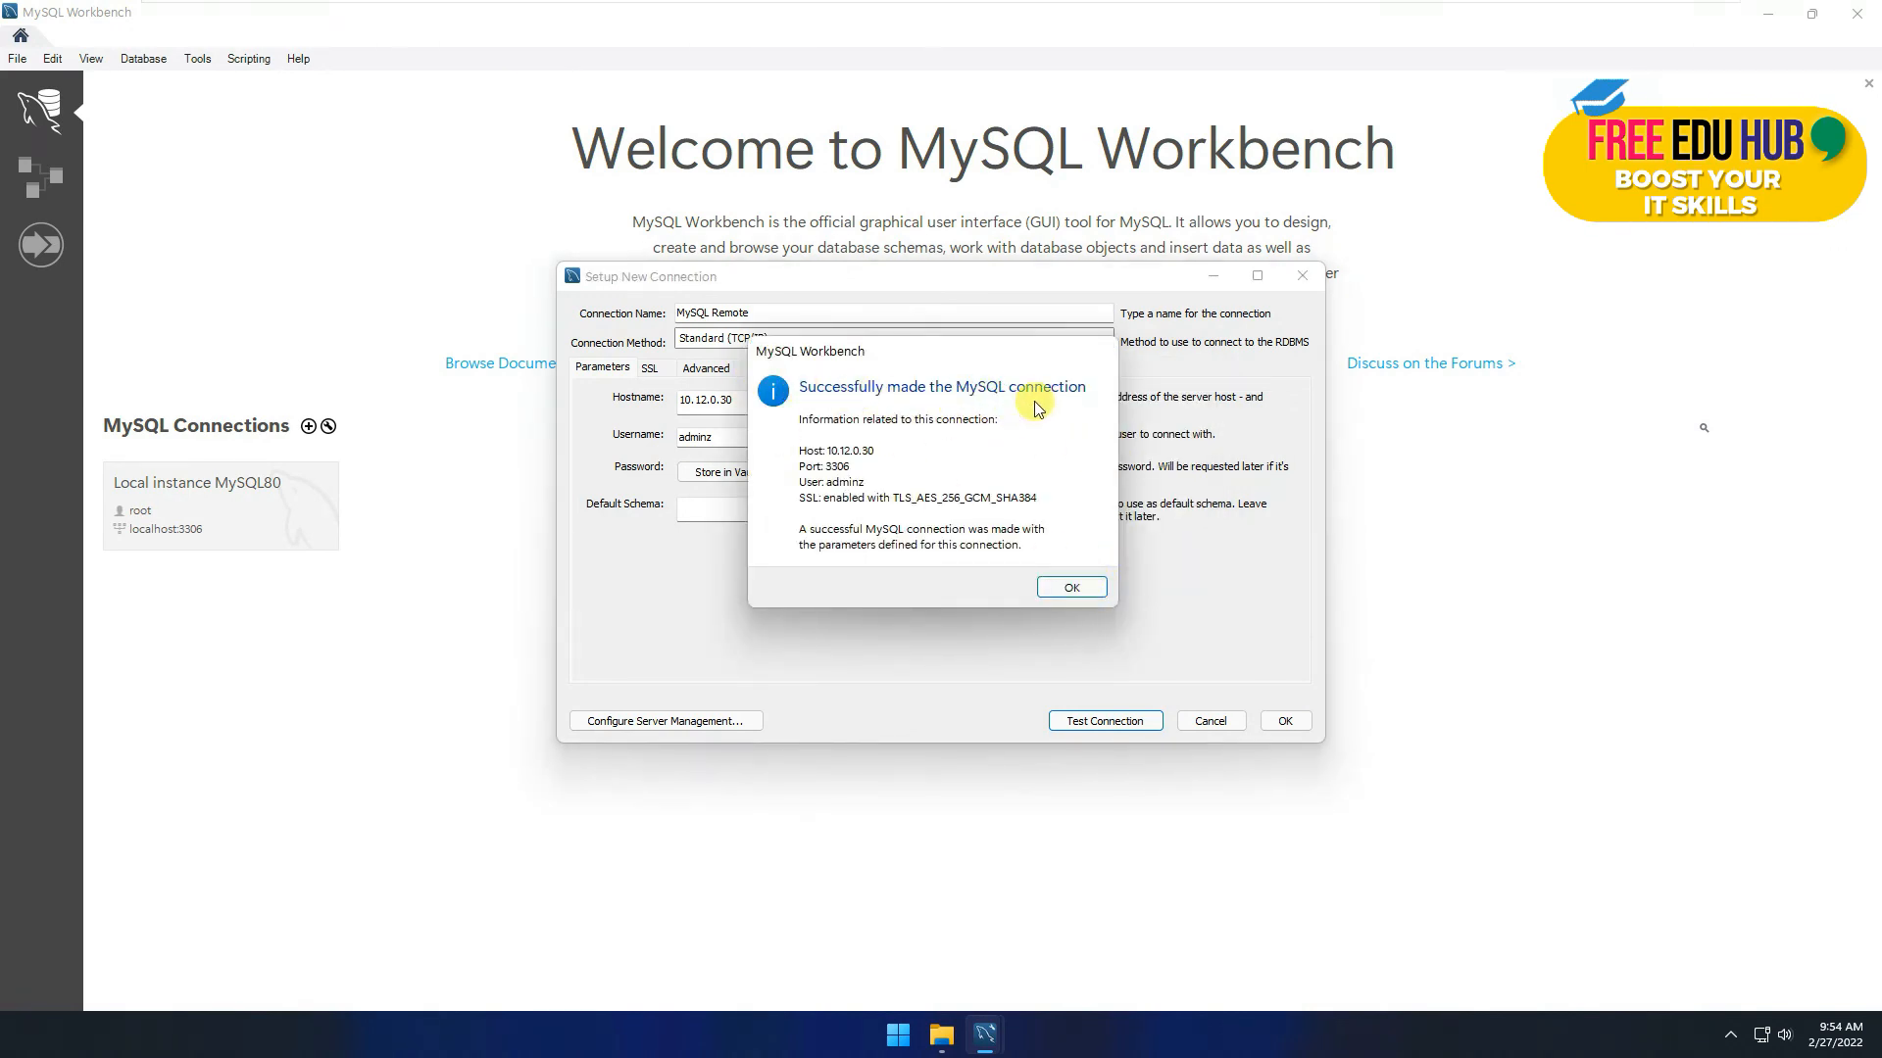
left_click(1072, 587)
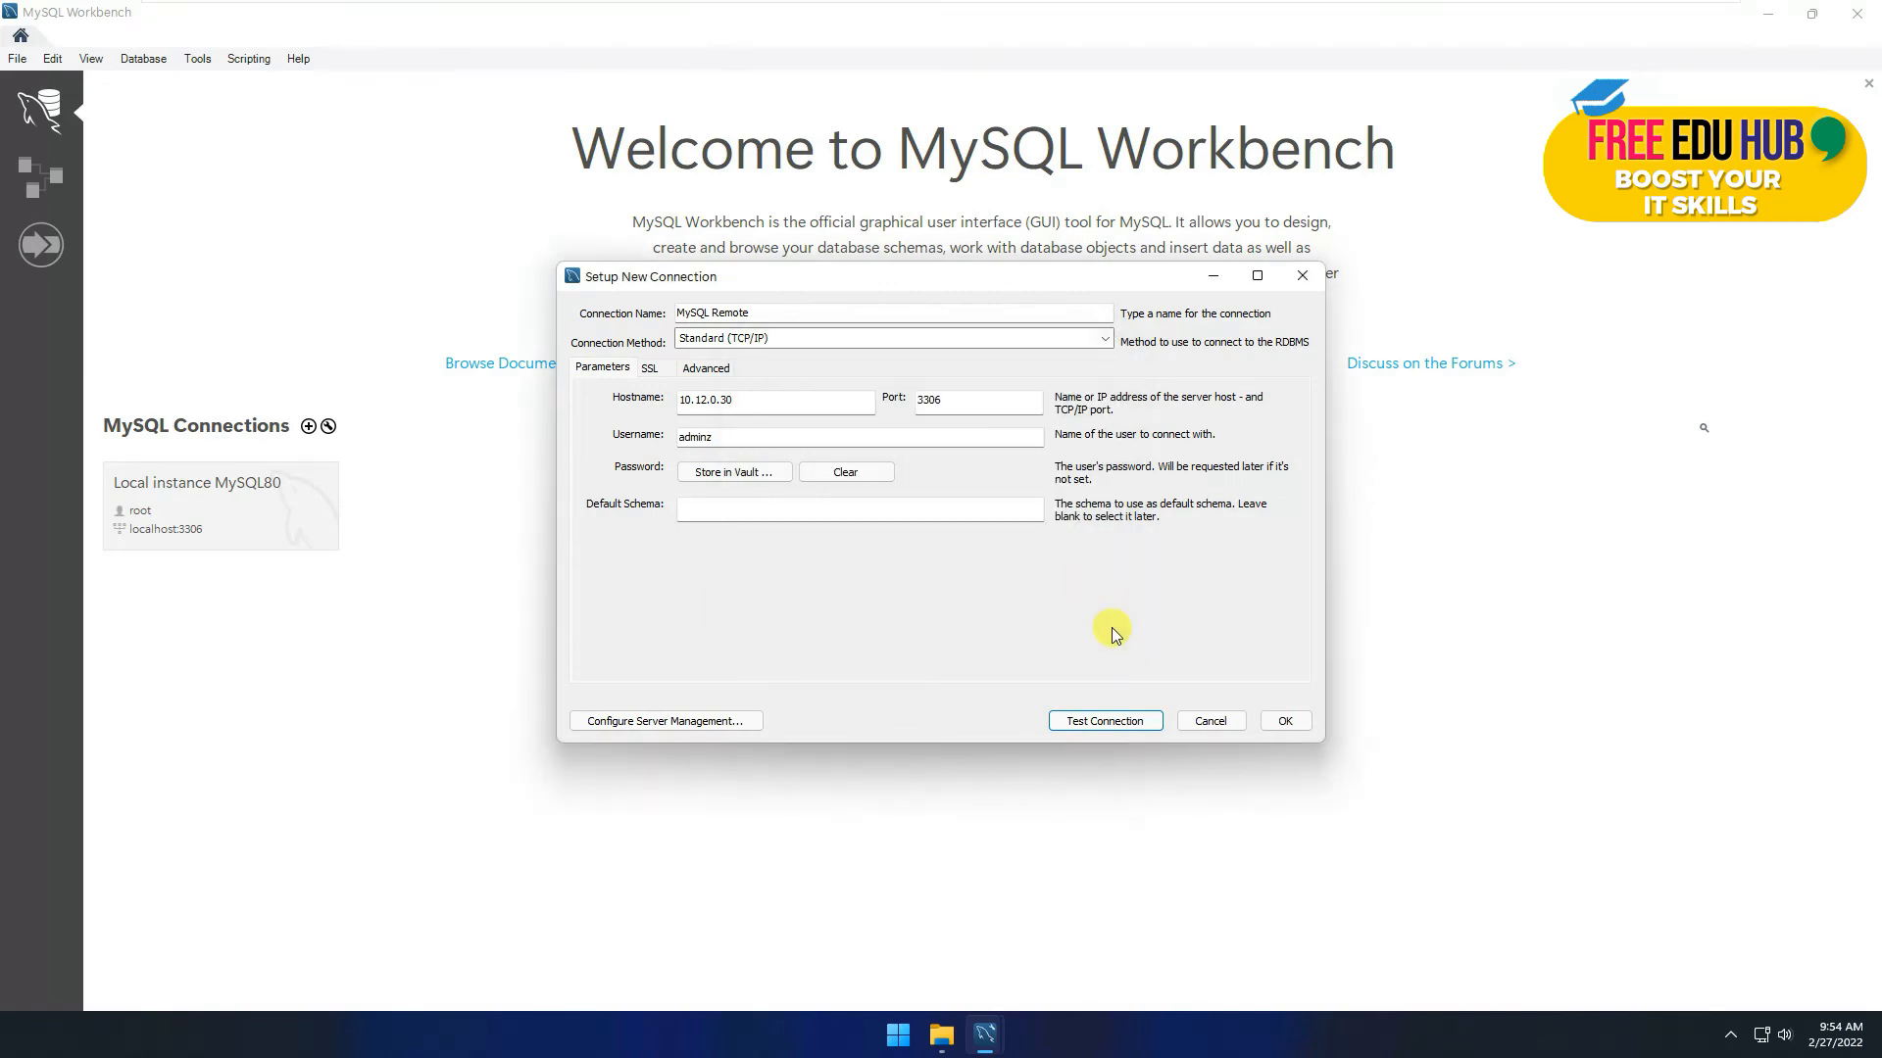
left_click(1285, 723)
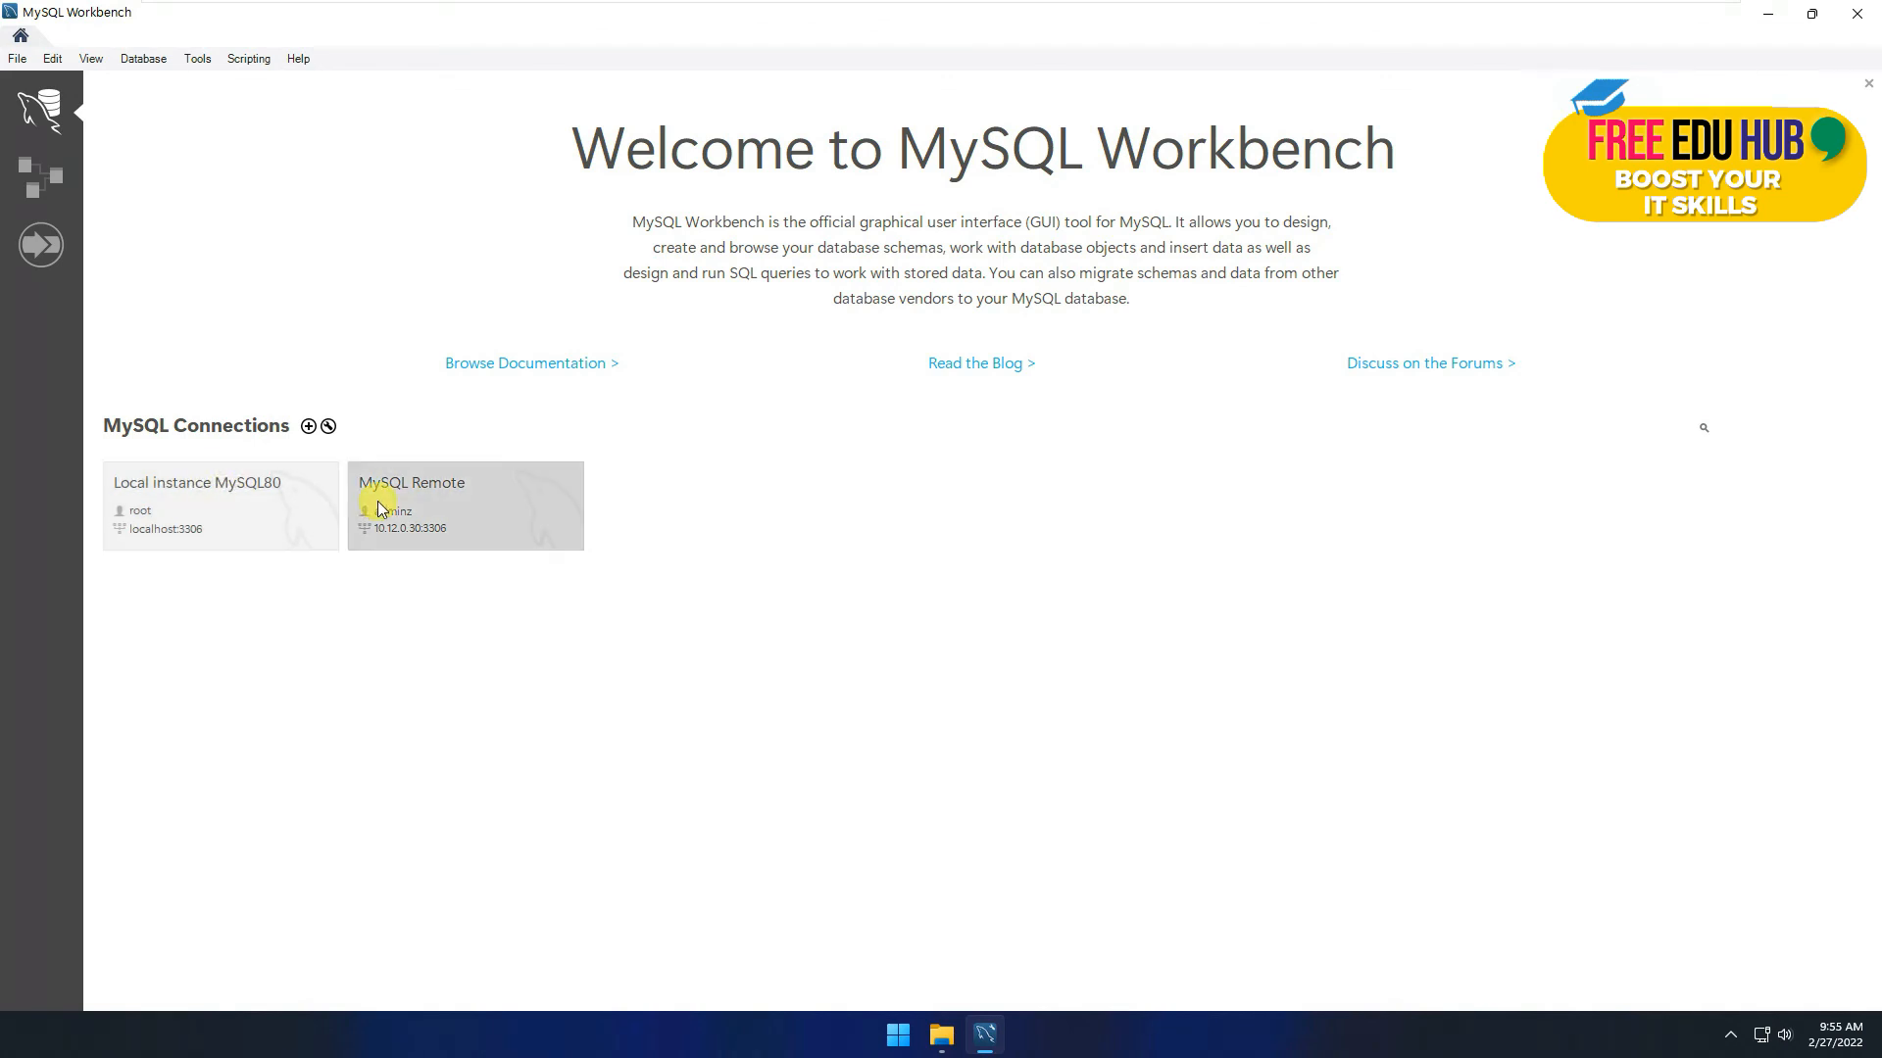
Step: Open the MySQL Remote connection and view its Server Status page
left_click(508, 516)
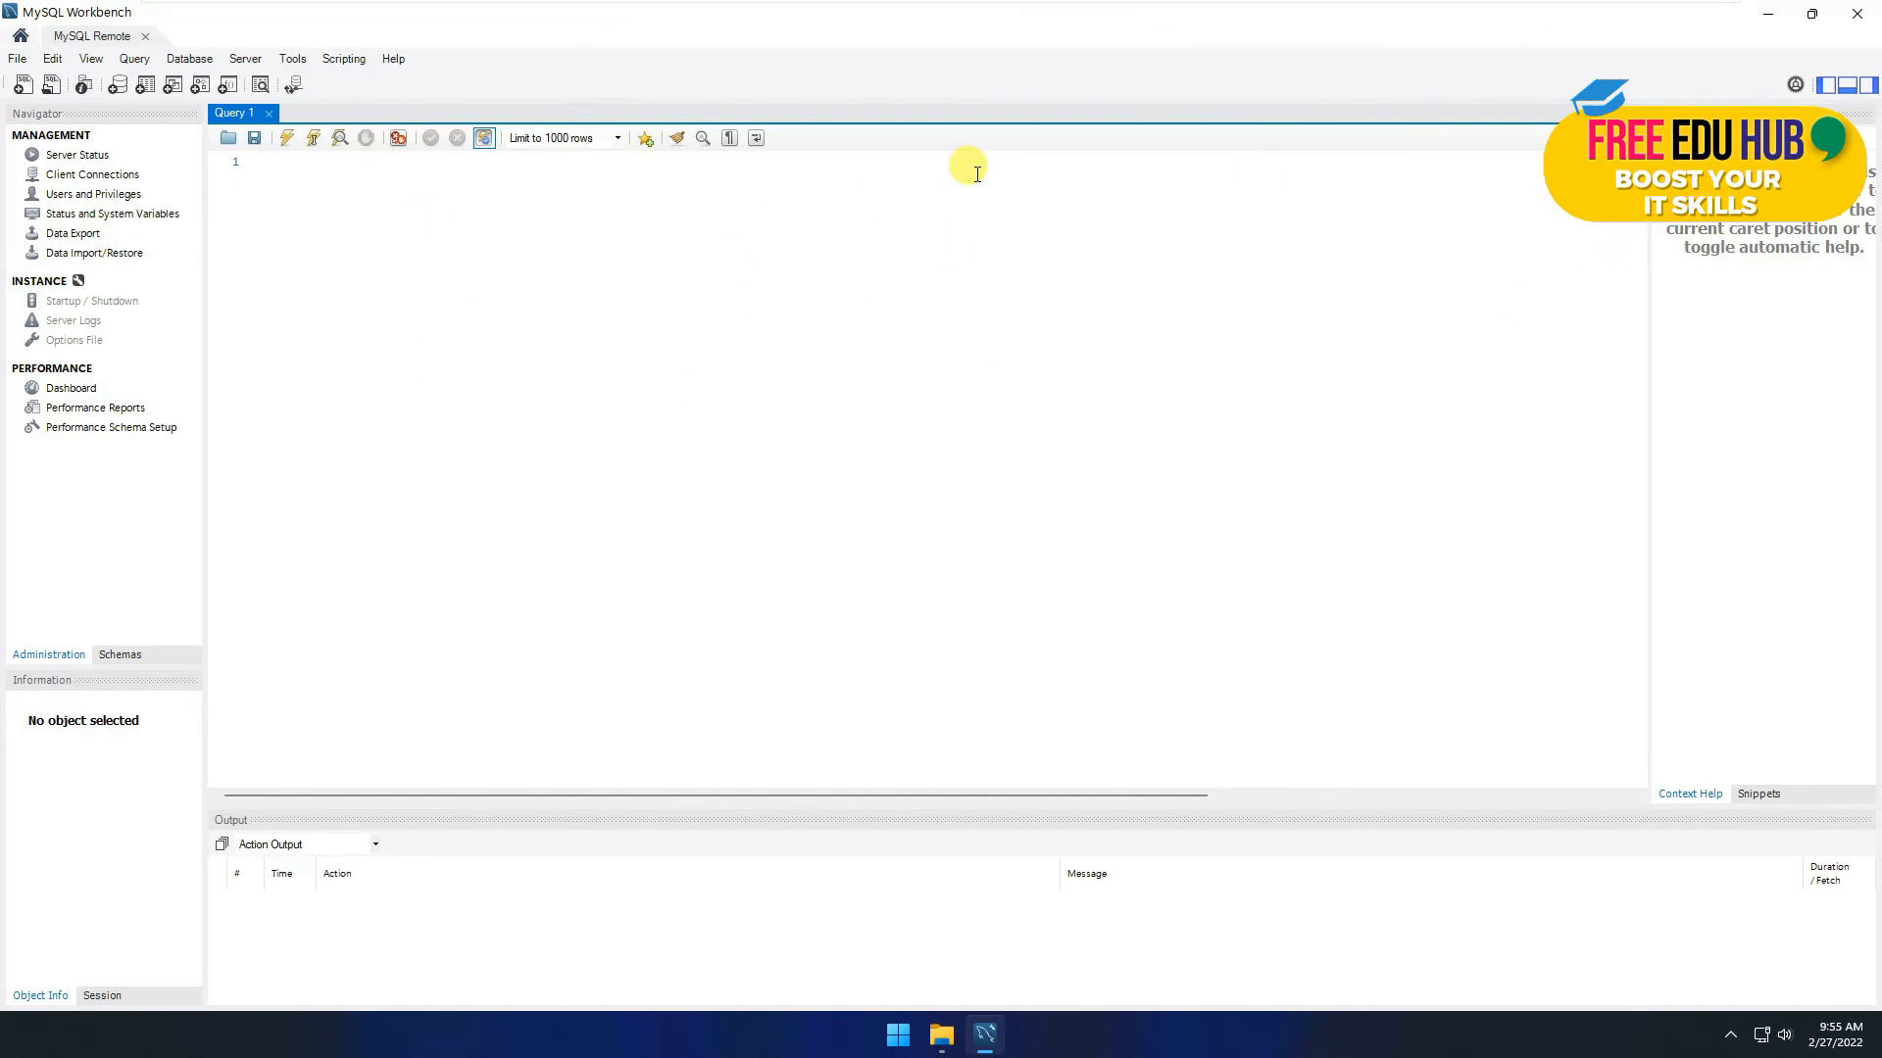
left_click(69, 157)
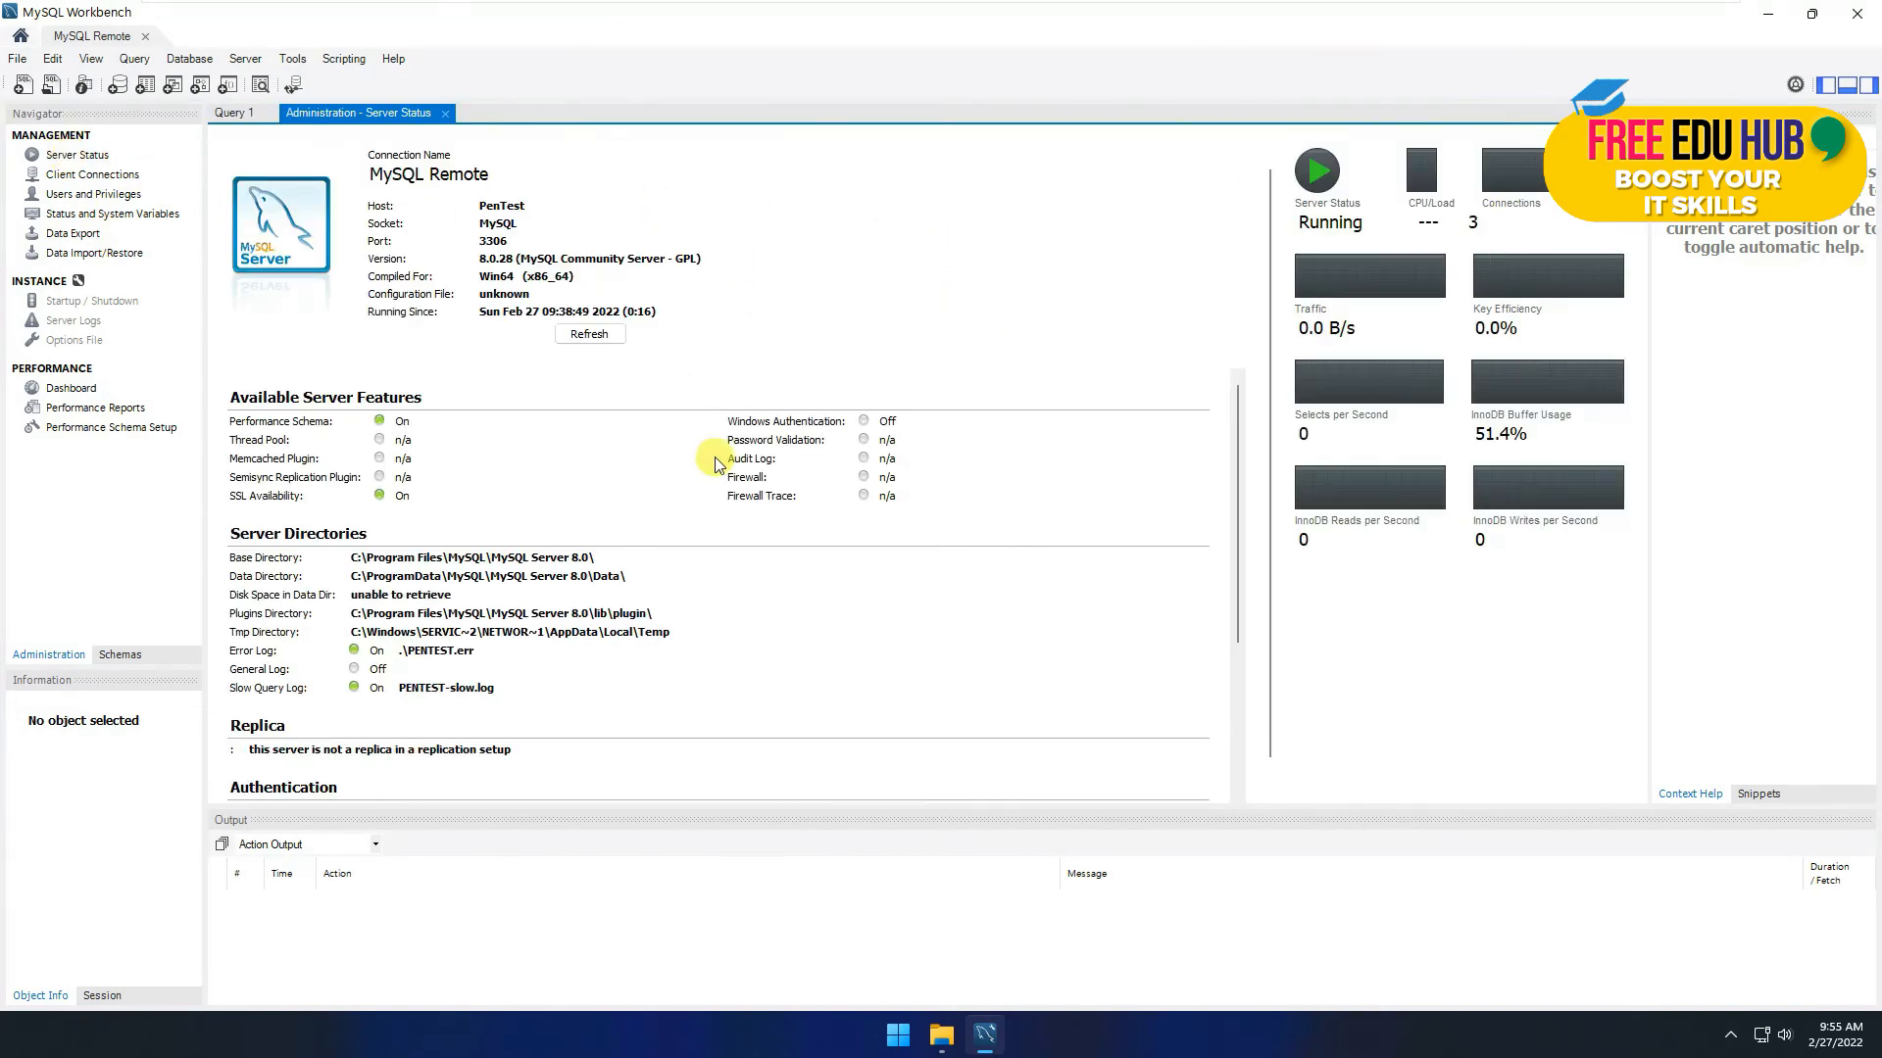